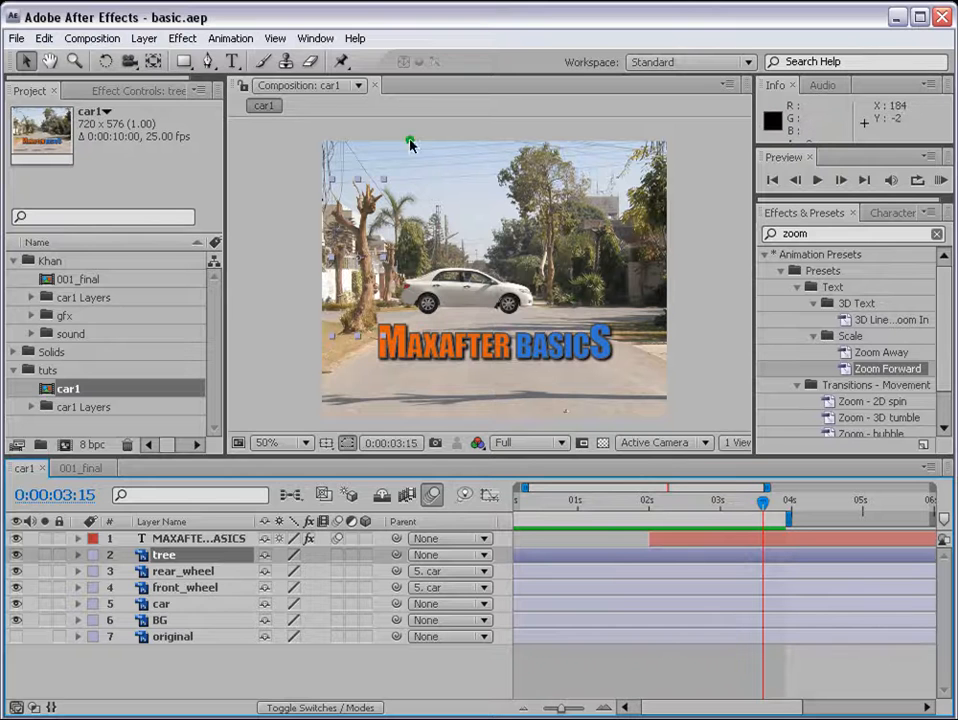
# Create a black 720 × 576 px solid layer named "shadow_car manual"
pyautogui.click(144, 38)
pyautogui.moveTo(155, 58)
pyautogui.click(444, 75)
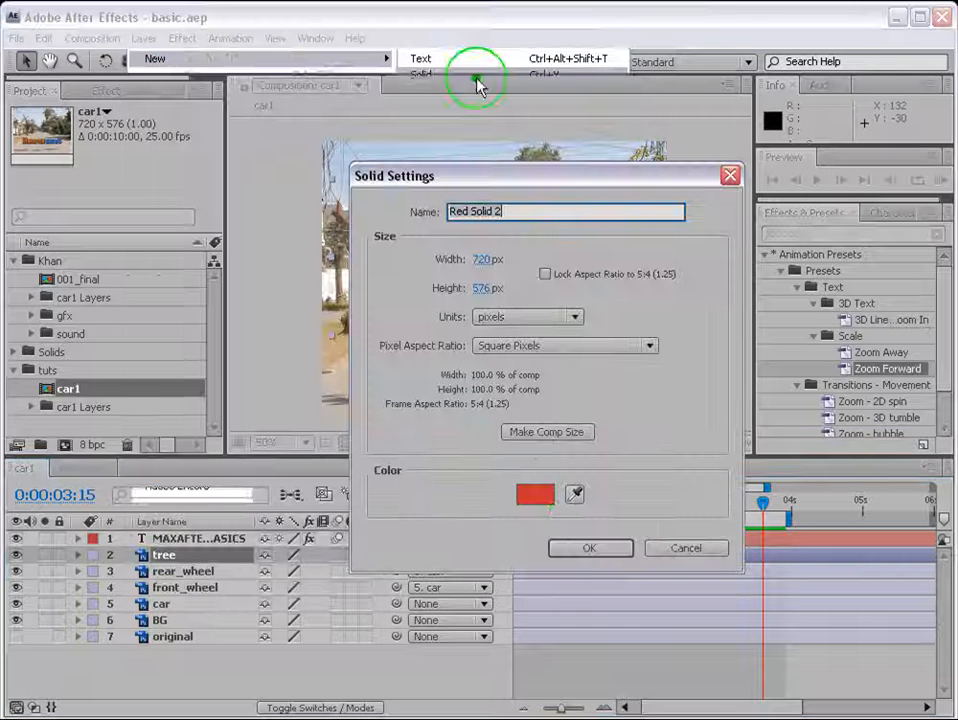
pyautogui.click(551, 506)
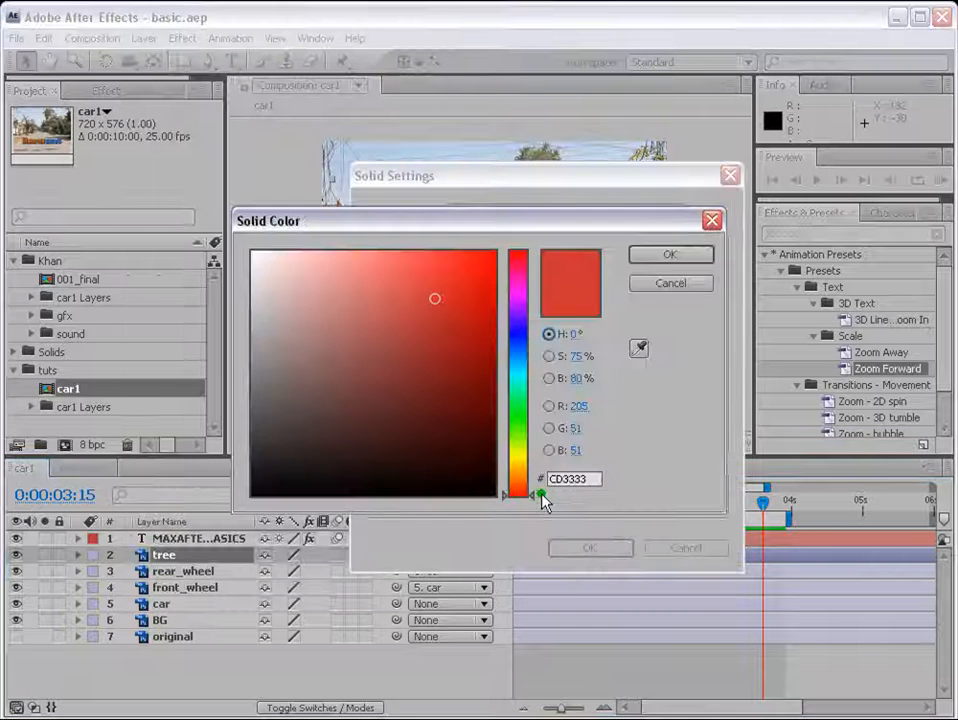
pyautogui.moveTo(408, 447); pyautogui.dragTo(222, 511)
pyautogui.click(689, 245)
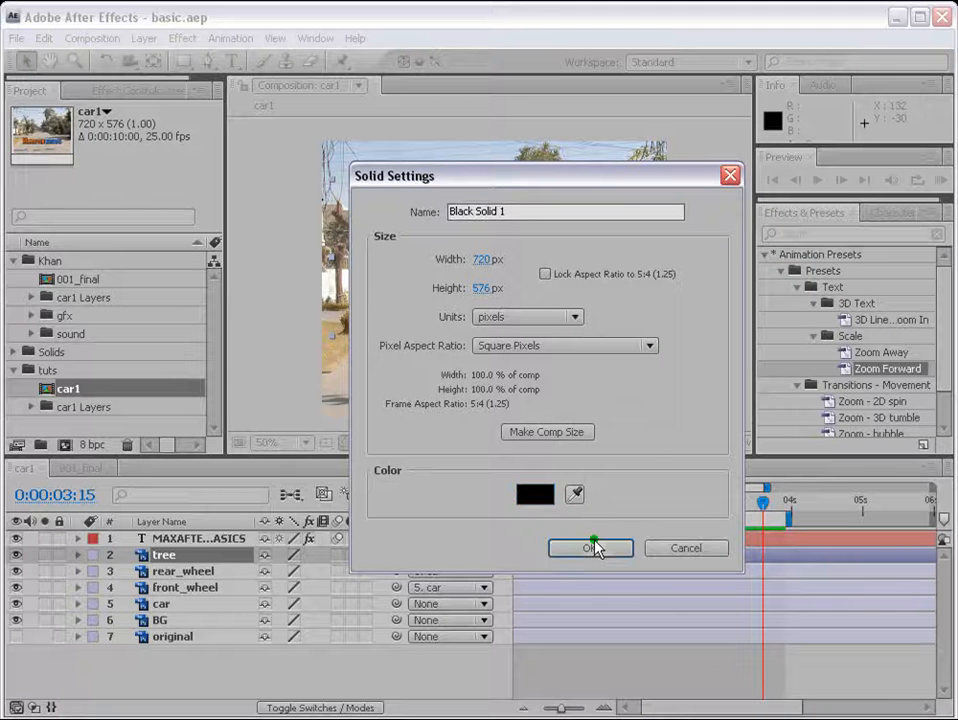
pyautogui.click(372, 219)
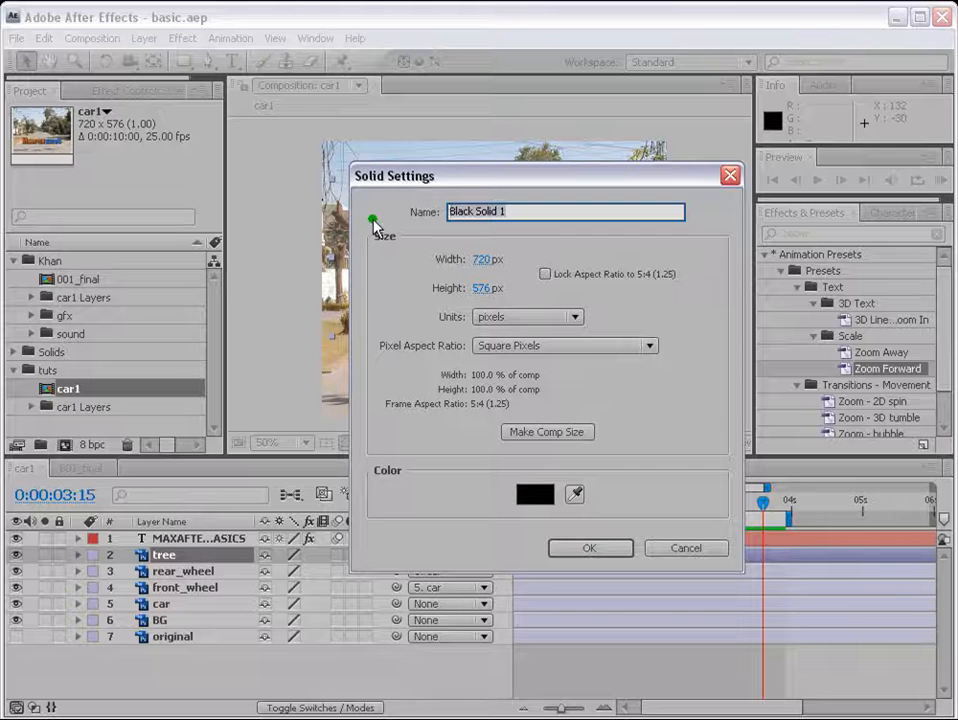
pyautogui.write('shadow_ca')
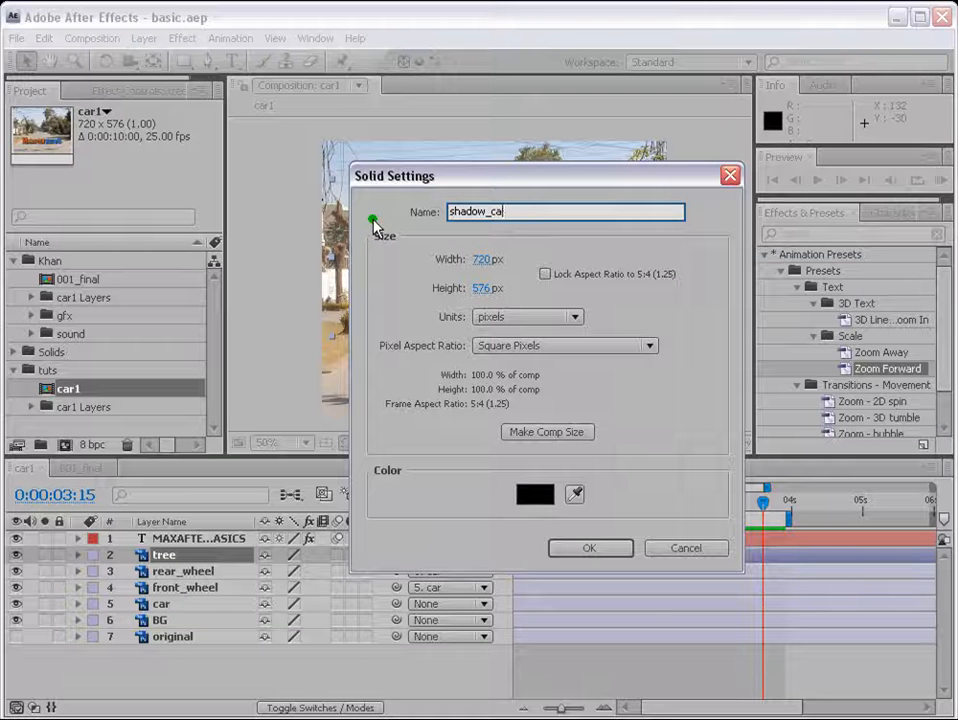
pyautogui.write('r manual')
pyautogui.click(588, 548)
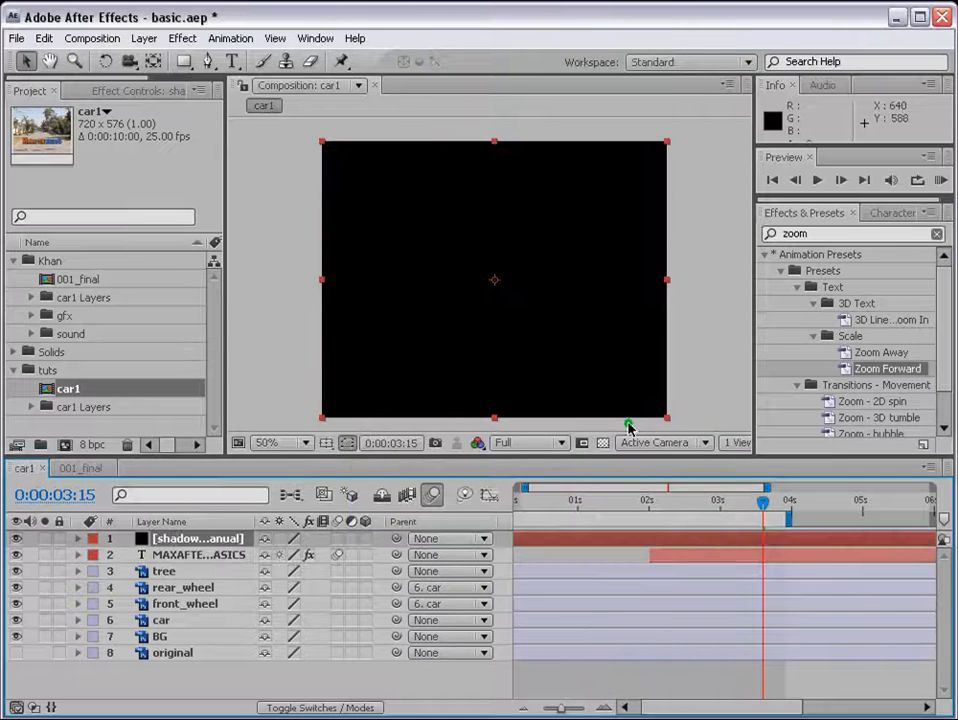
# Scale the black solid down to a thin strip spanning the car's wheels and position it just beneath them at 0:00:03:22
pyautogui.moveTo(495, 145); pyautogui.dragTo(494, 270)
pyautogui.moveTo(668, 285); pyautogui.dragTo(597, 285)
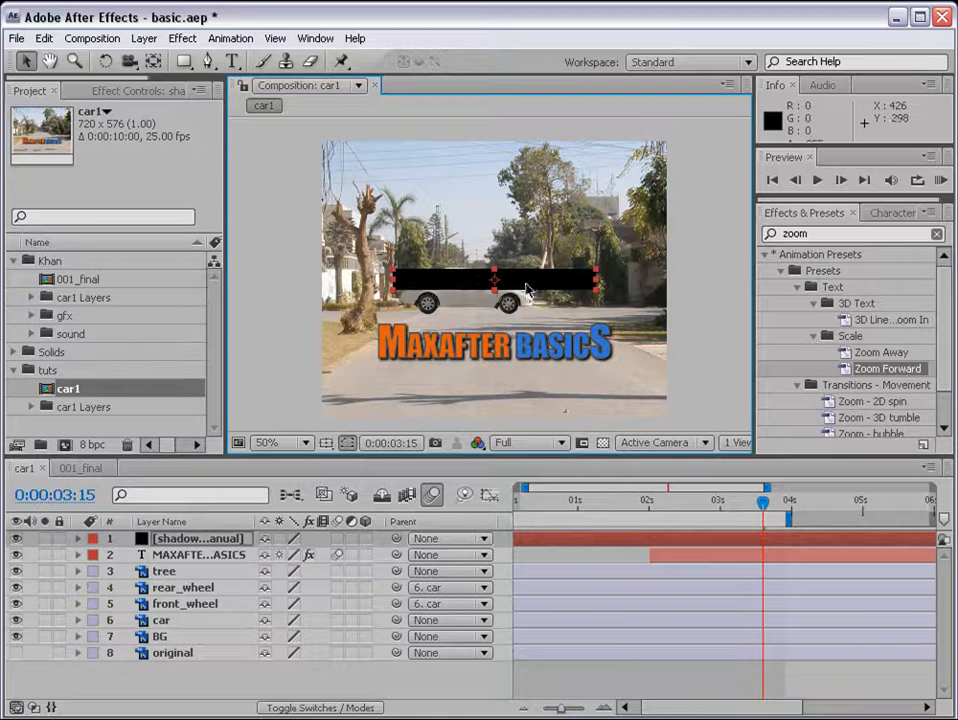
pyautogui.scroll(1, 530, 288)
pyautogui.click(783, 504)
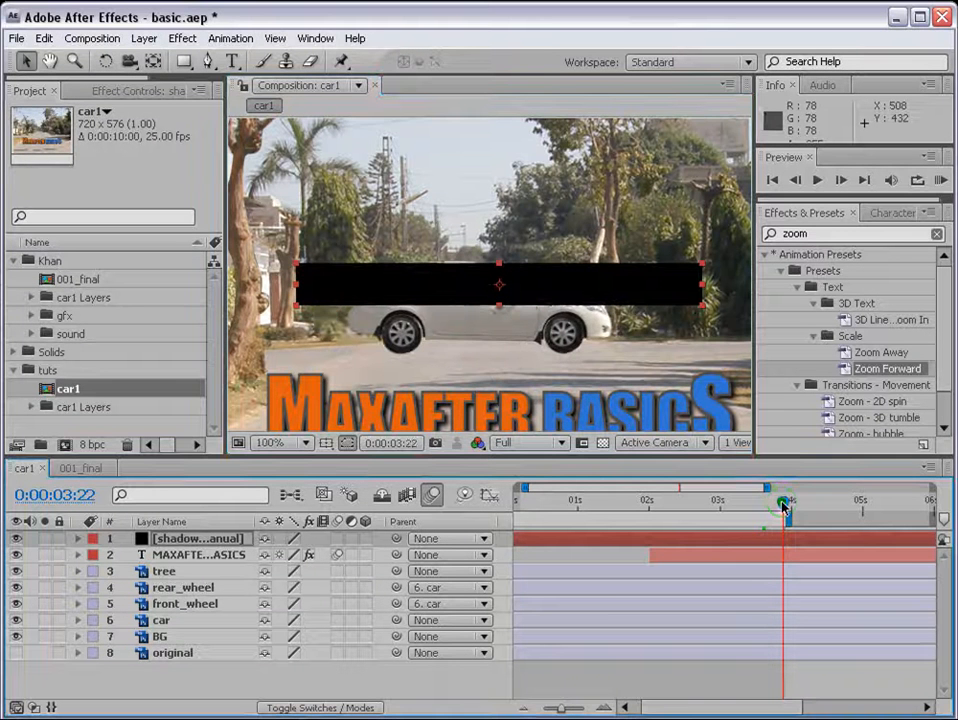
pyautogui.moveTo(533, 287); pyautogui.dragTo(513, 359)
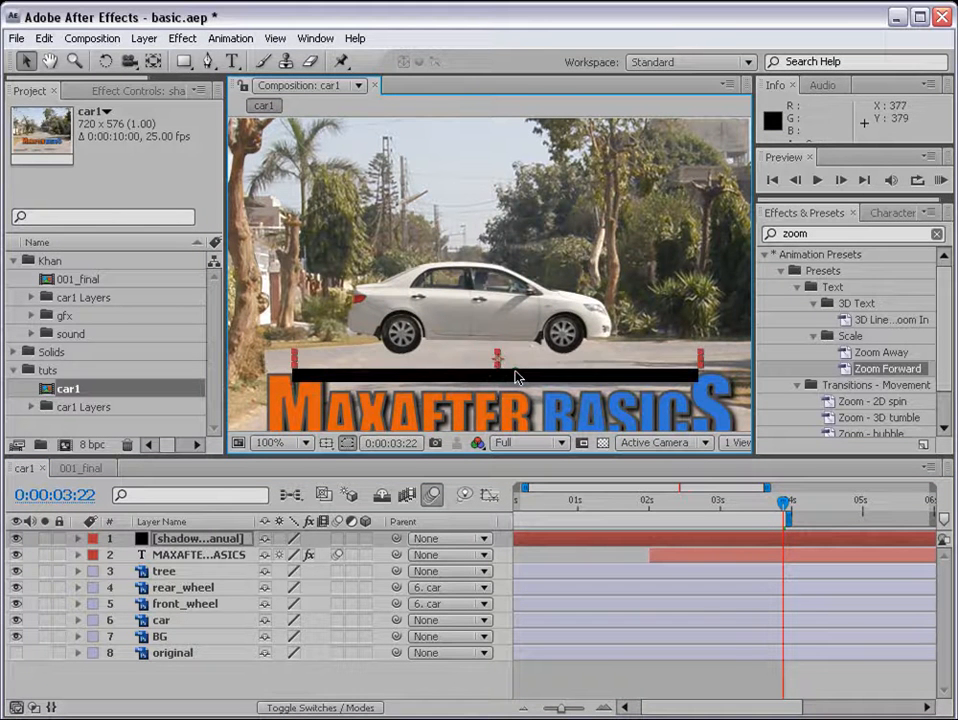
pyautogui.moveTo(700, 358); pyautogui.dragTo(613, 366)
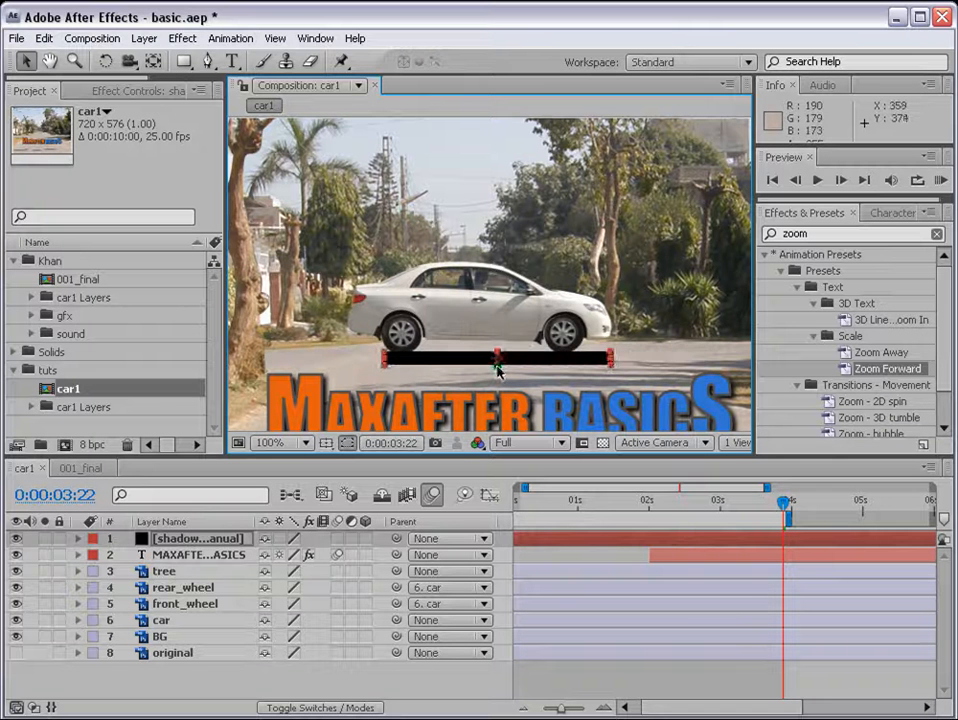
pyautogui.moveTo(530, 361); pyautogui.dragTo(518, 358)
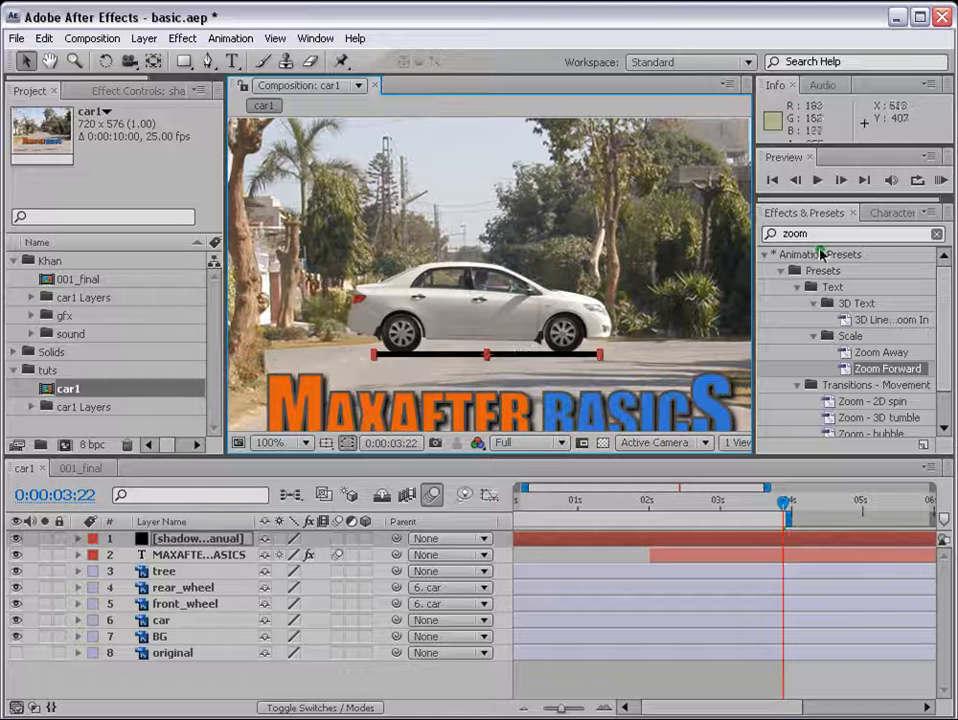
# Apply Directional Blur to the shadow solid with a direction of 88° and a blur length of 129.9
pyautogui.click(184, 39)
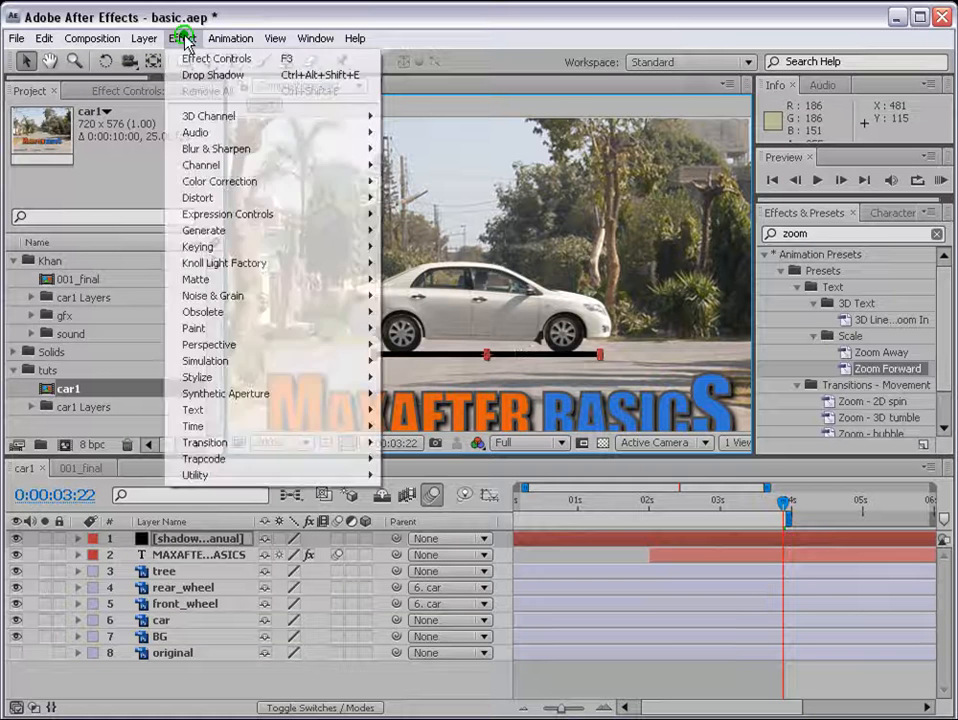
pyautogui.moveTo(217, 153)
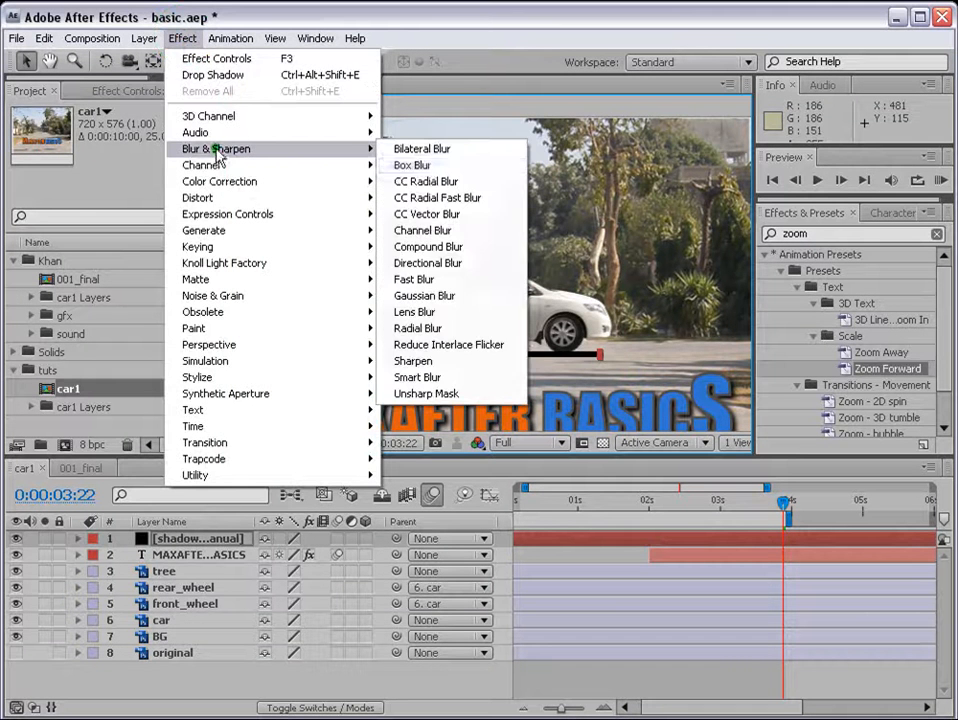
pyautogui.click(448, 264)
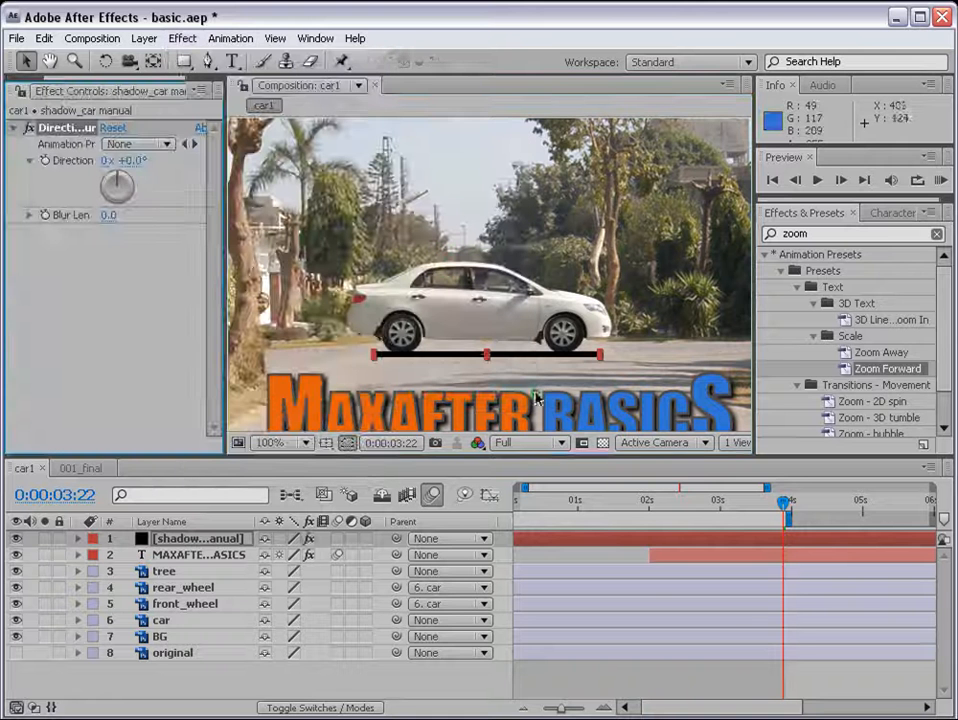
pyautogui.click(133, 190)
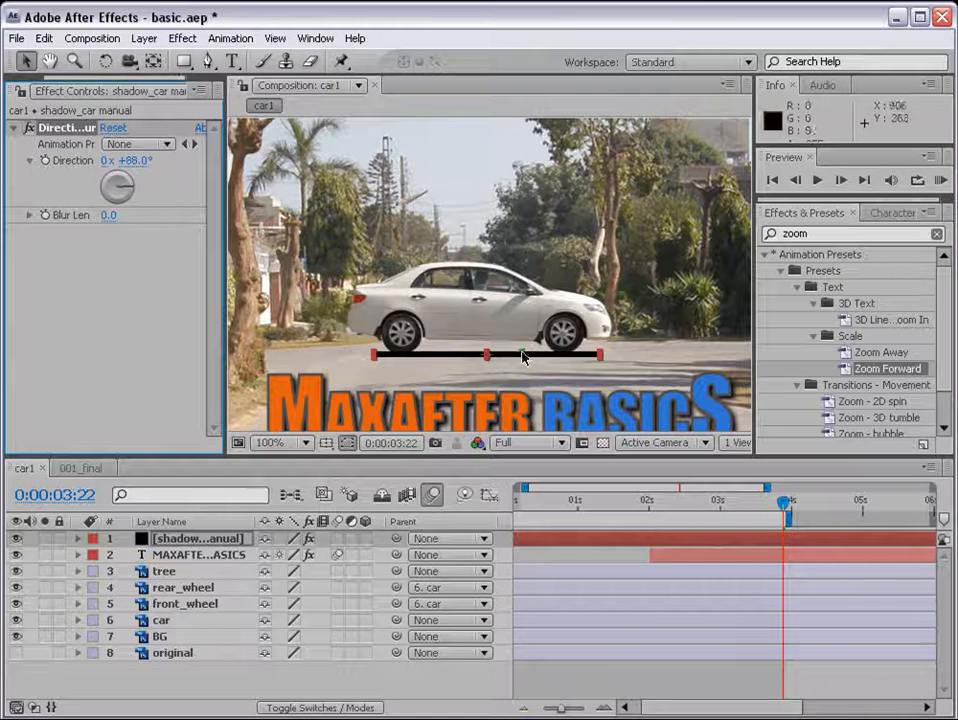
pyautogui.moveTo(105, 215); pyautogui.dragTo(200, 216)
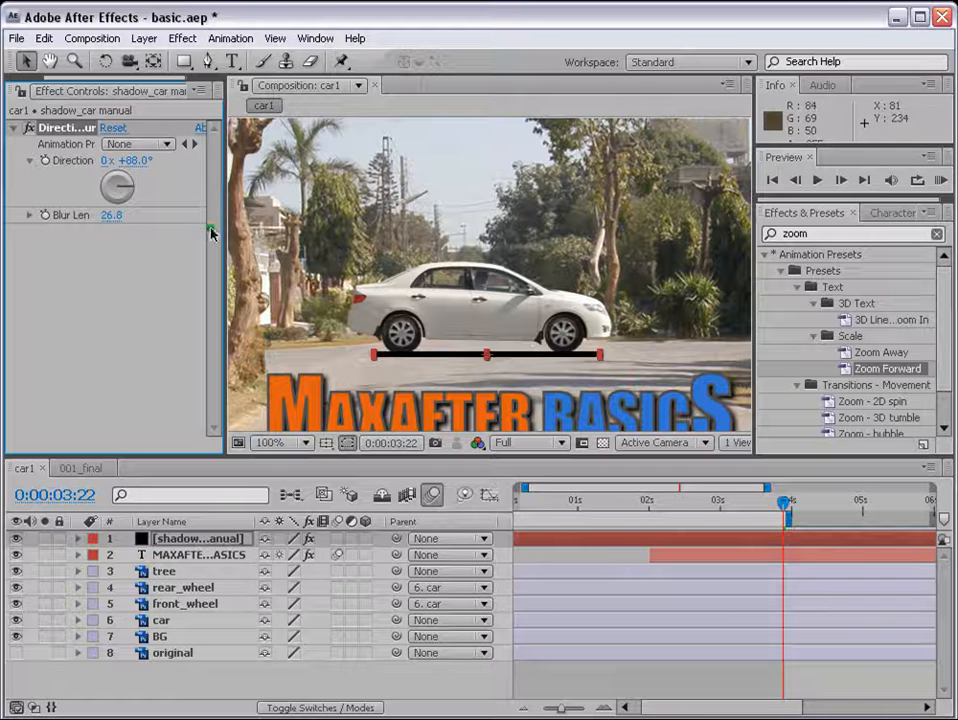
pyautogui.moveTo(98, 221); pyautogui.dragTo(220, 216)
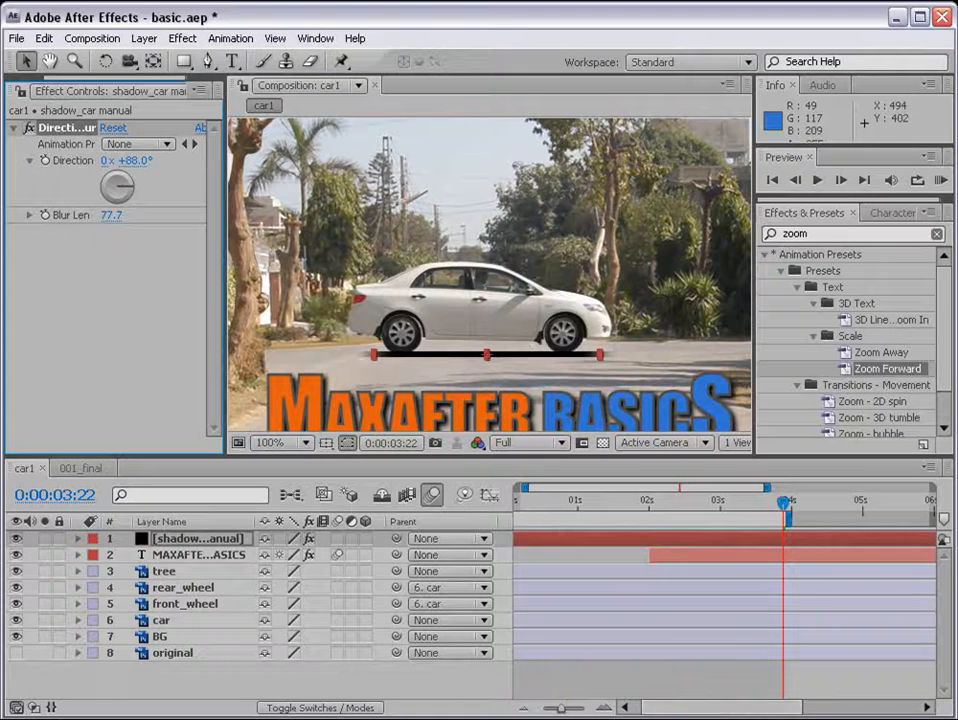
pyautogui.moveTo(111, 217); pyautogui.dragTo(600, 215)
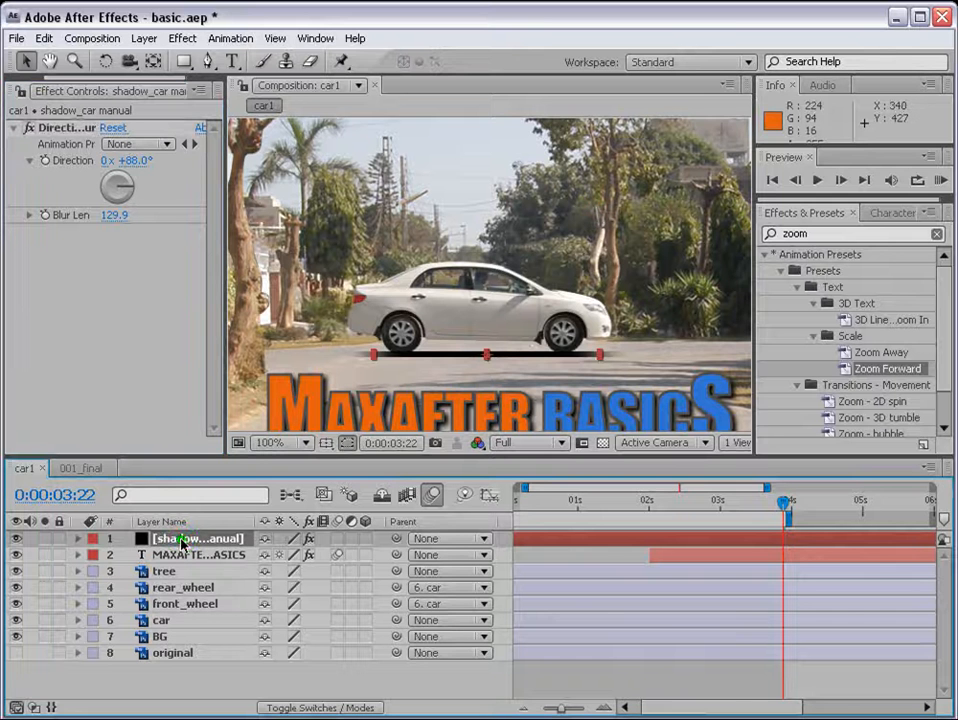
# Lower the shadow layer's opacity to 70% and narrow the strip slightly to fit between the outer edges of the wheels
pyautogui.press('t')
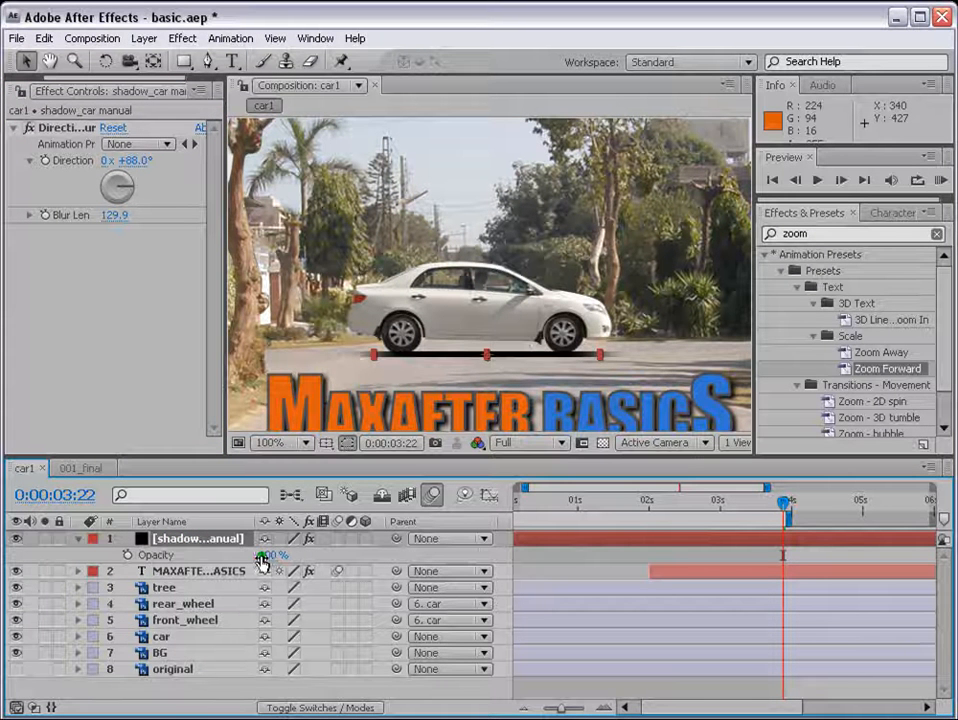
pyautogui.moveTo(276, 564); pyautogui.dragTo(246, 556)
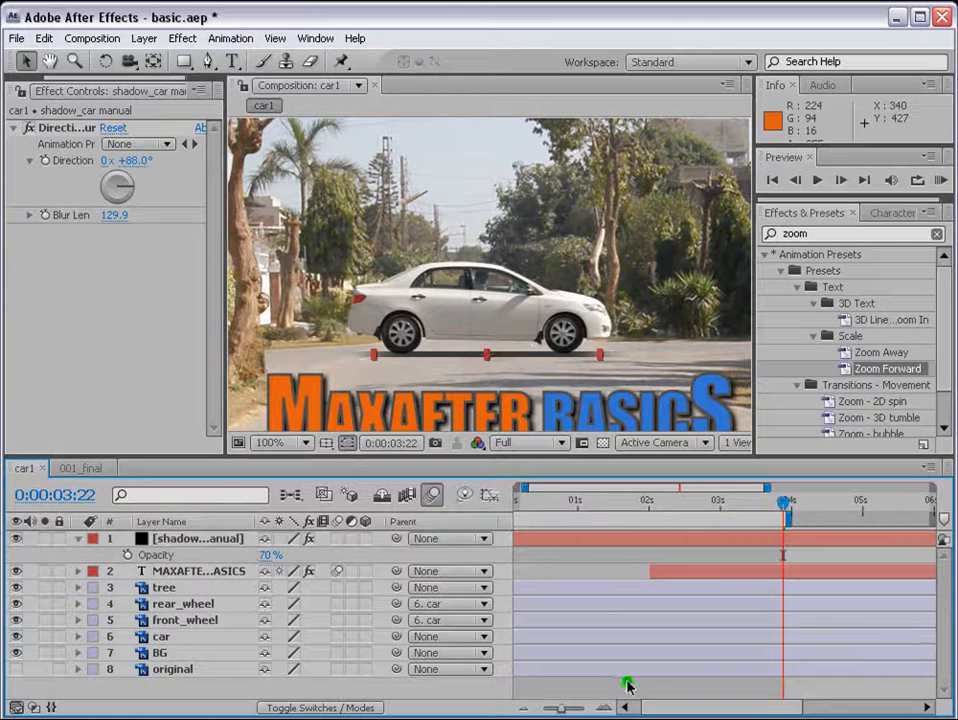
pyautogui.click(729, 574)
pyautogui.click(603, 355)
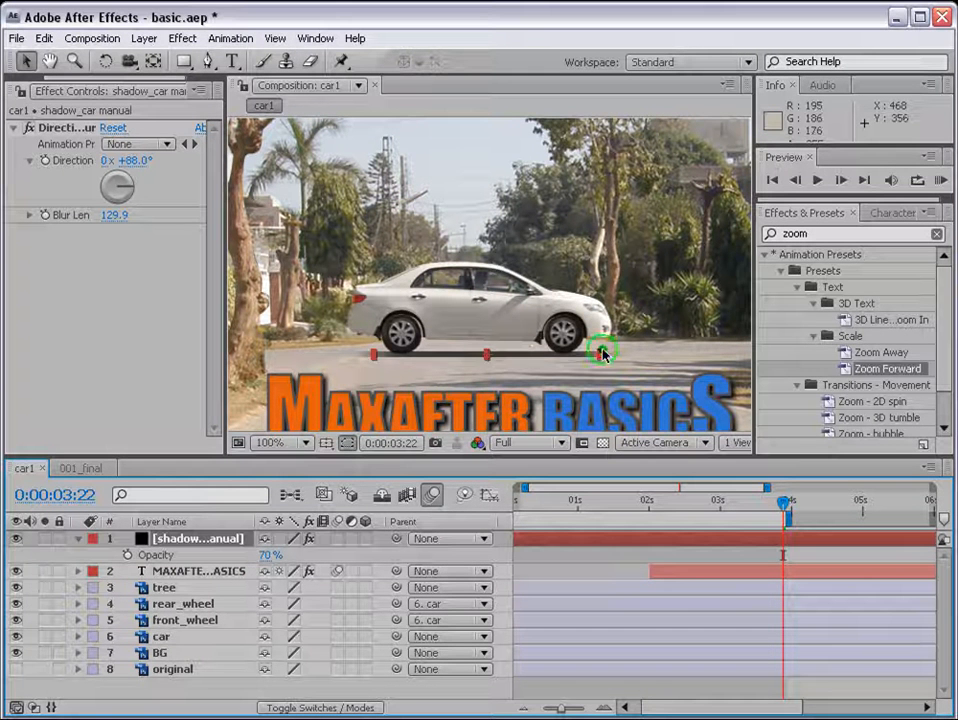
pyautogui.moveTo(602, 352); pyautogui.dragTo(600, 350)
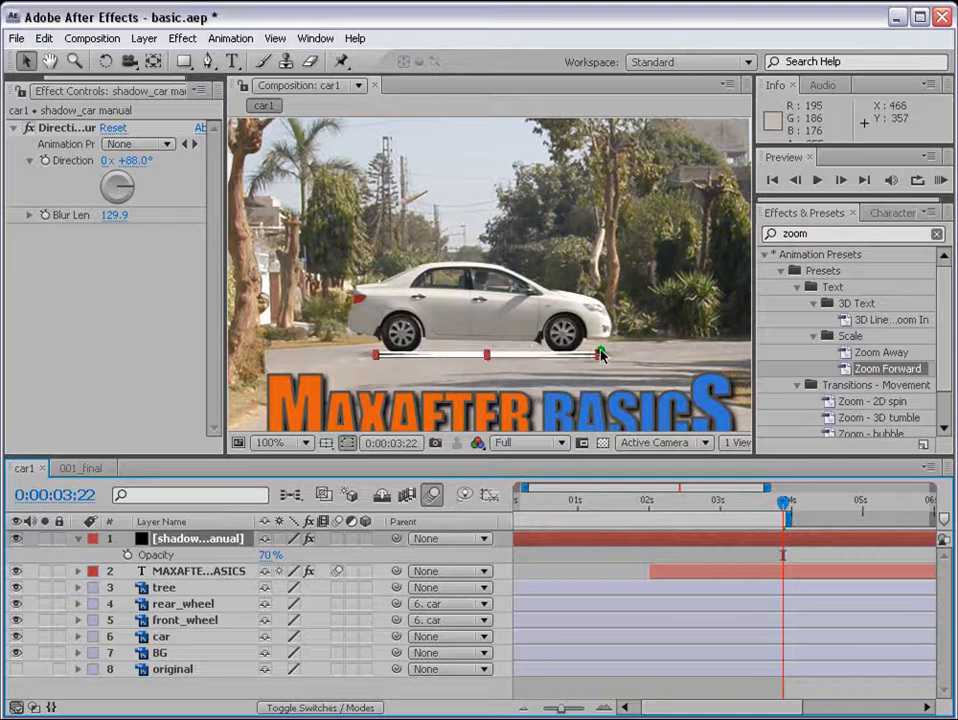
# Parent the shadow layer to the car layer and place it directly below the car in the layer stack
pyautogui.moveTo(573, 501); pyautogui.dragTo(782, 512)
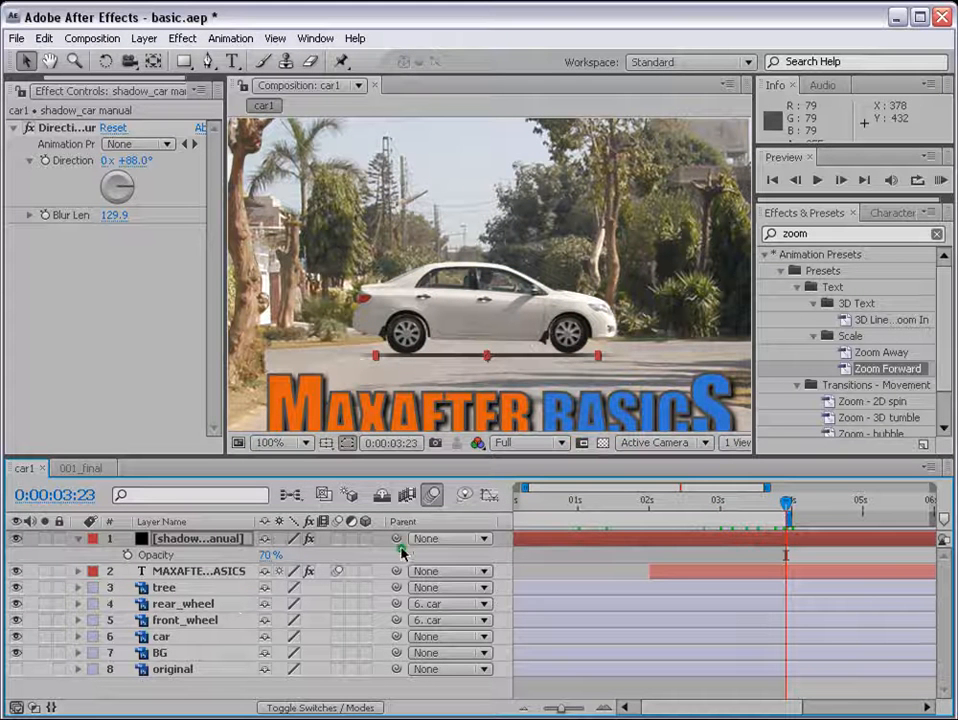
pyautogui.moveTo(397, 540); pyautogui.dragTo(165, 640)
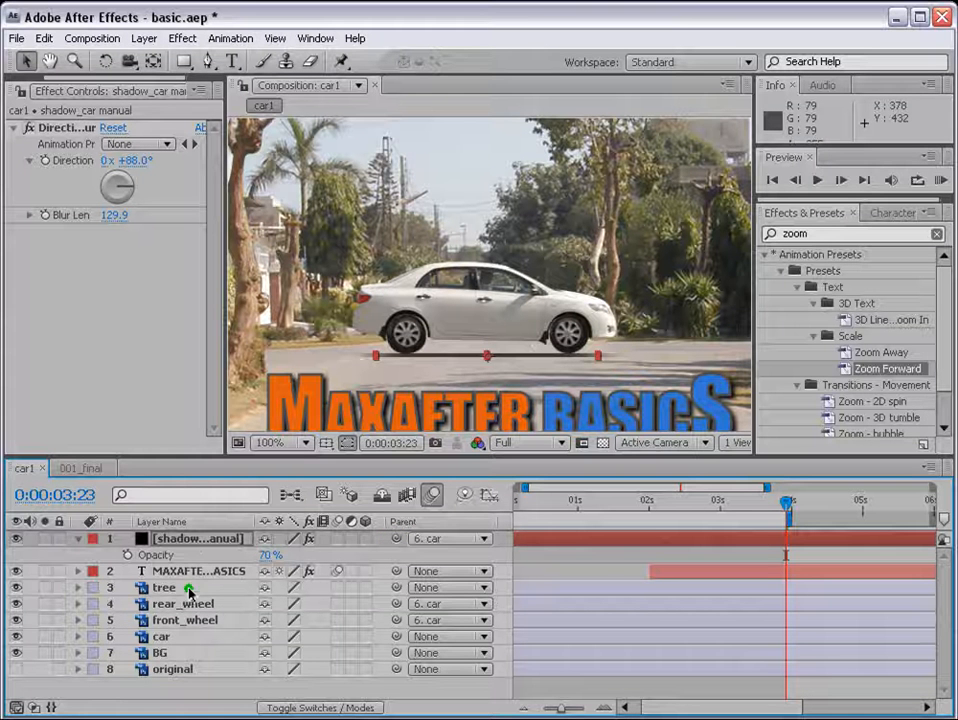
pyautogui.moveTo(198, 541); pyautogui.dragTo(197, 645)
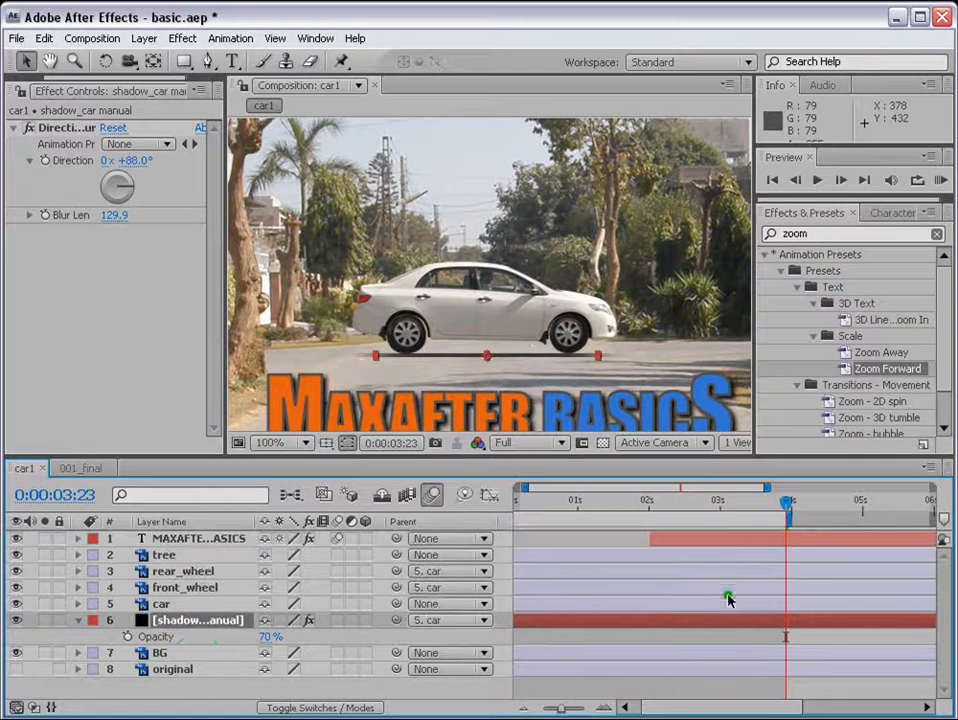
# Play a RAM preview of the composition at 50% magnification to check the shadow moving with the car
pyautogui.click(940, 180)
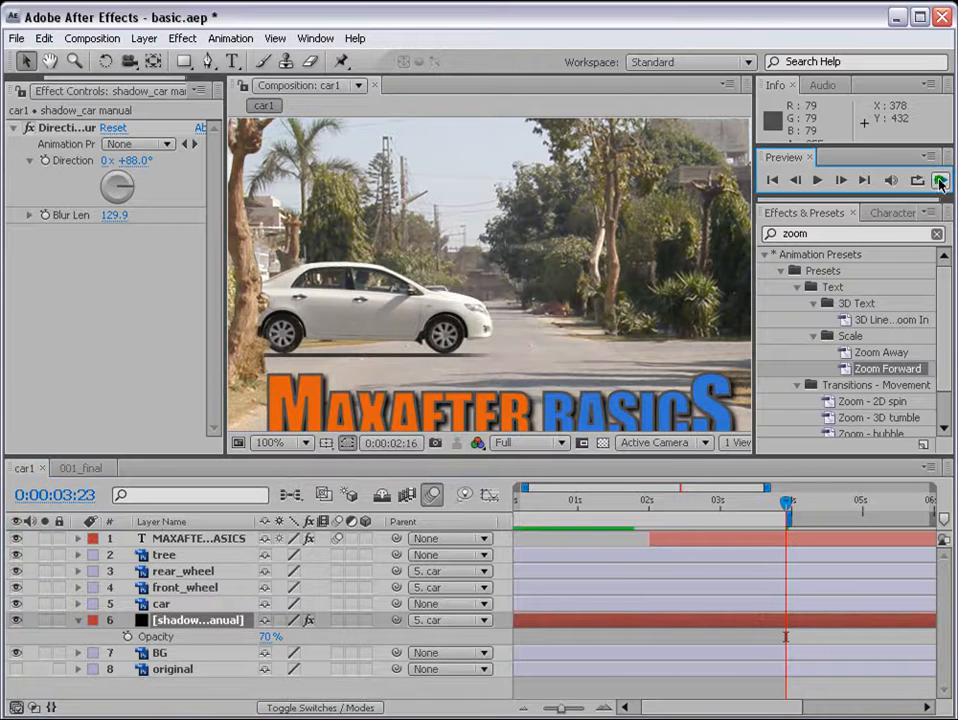
pyautogui.click(515, 257)
pyautogui.scroll(-1, 515, 257)
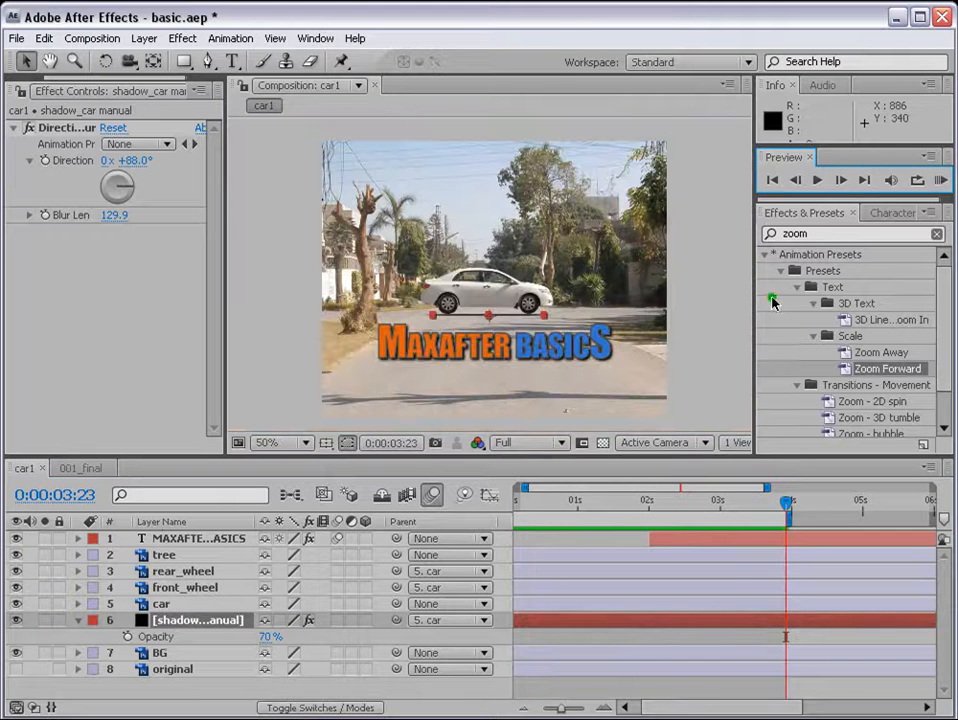
pyautogui.click(940, 181)
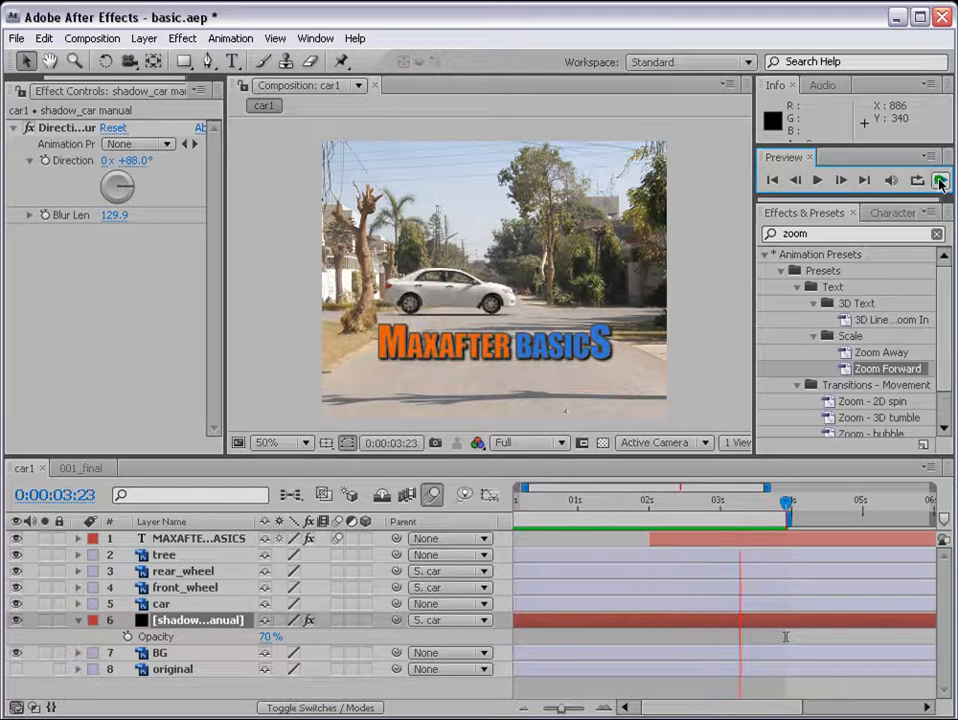
pyautogui.click(941, 182)
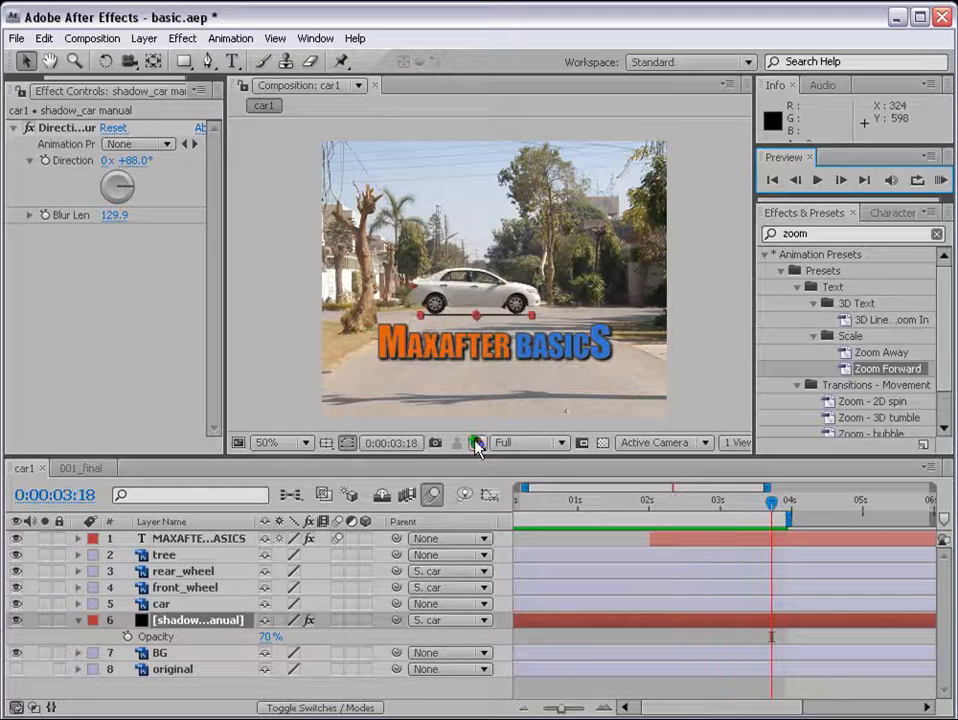
# Save the project and collapse the shadow layer's properties in the timeline
pyautogui.click(81, 620)
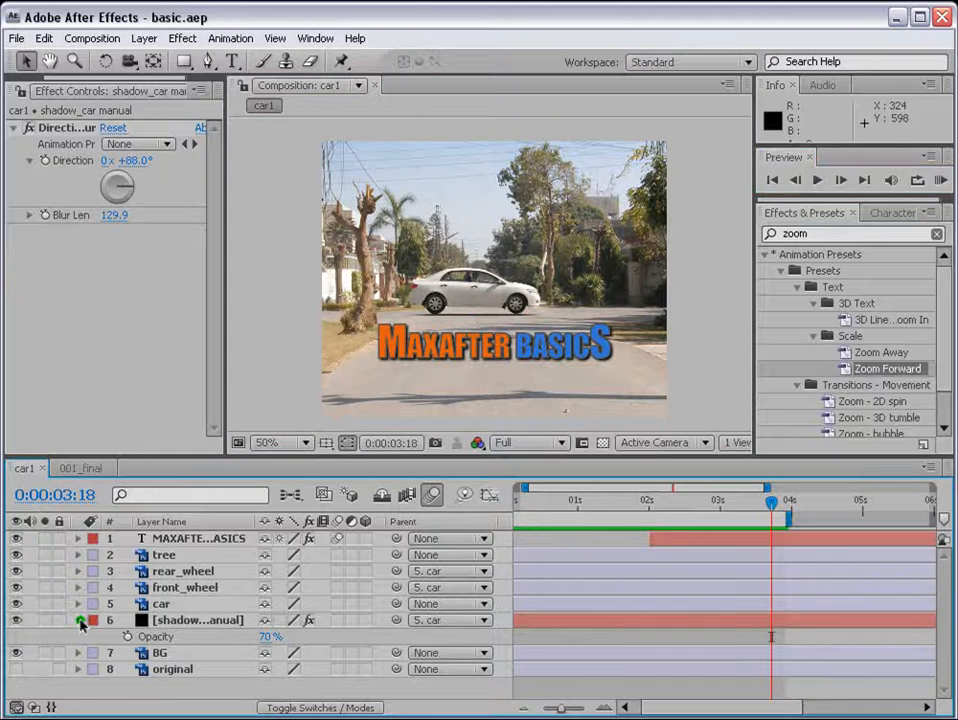
pyautogui.click(78, 621)
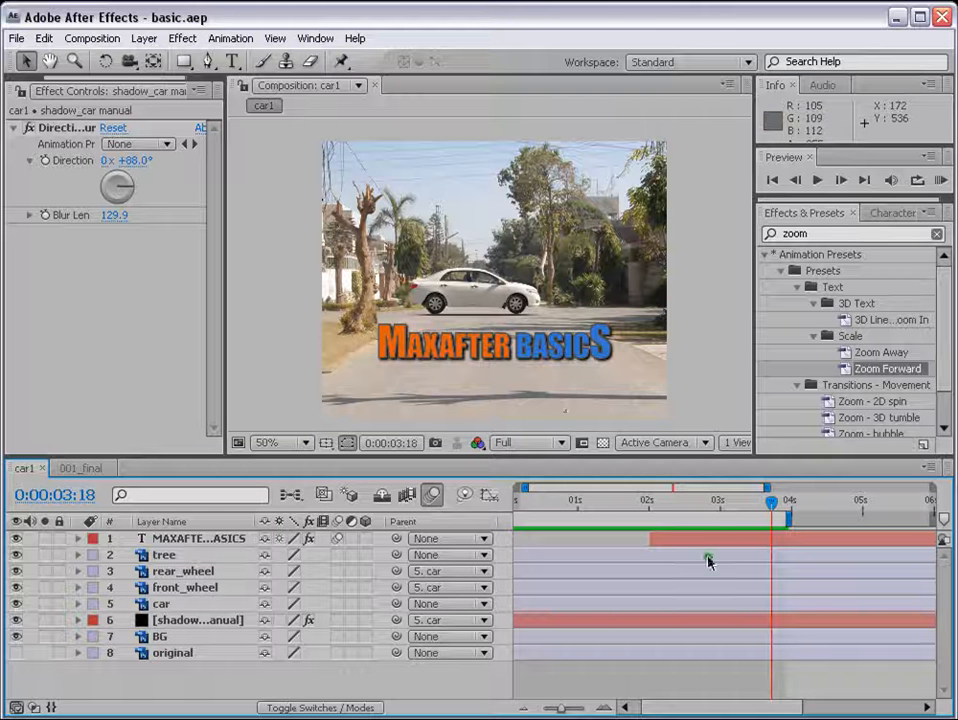
# Bring the Project panel back in place of the effect settings and keep it at its narrow width
pyautogui.moveTo(221, 92); pyautogui.dragTo(328, 92)
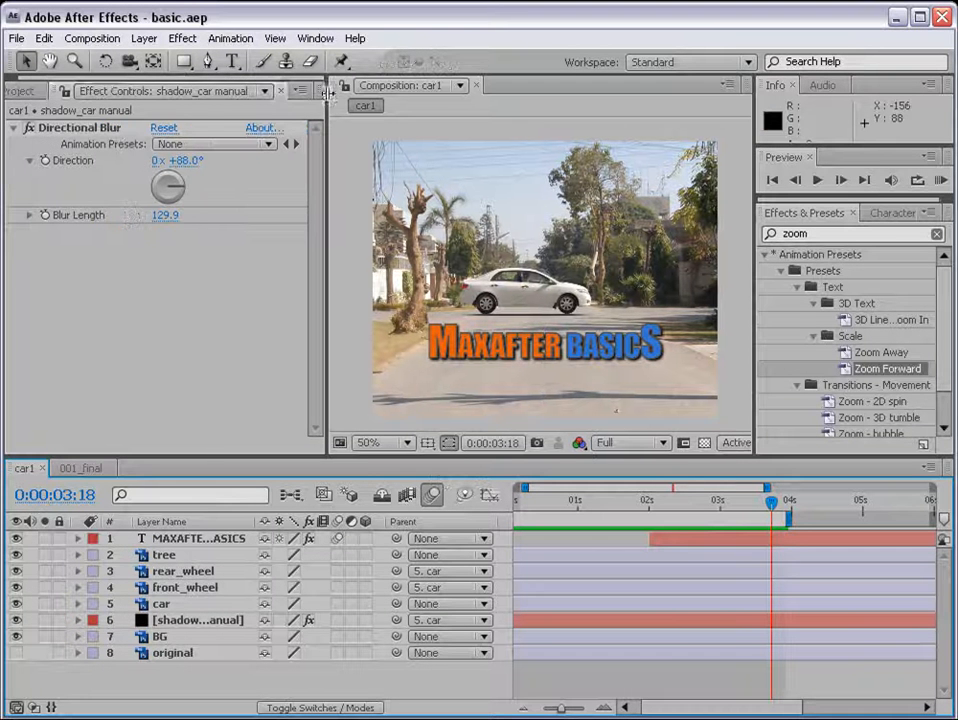
pyautogui.click(41, 92)
pyautogui.moveTo(326, 105); pyautogui.dragTo(217, 105)
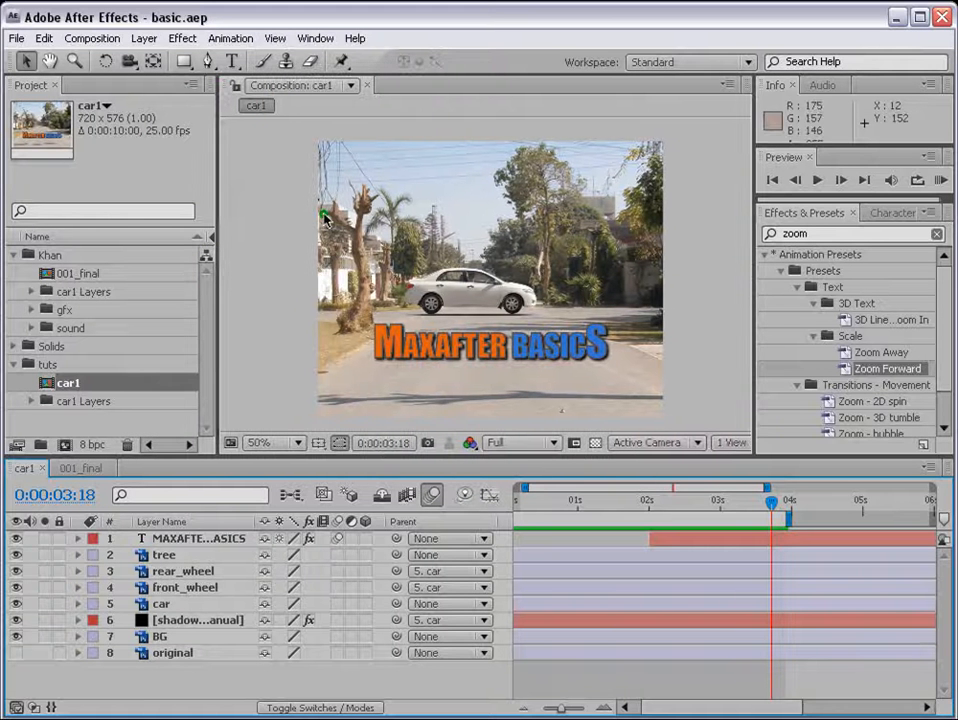
# Add a Point light at 100% intensity with Casts Shadows enabled, 100% shadow darkness and 40 px shadow diffusion
pyautogui.click(142, 39)
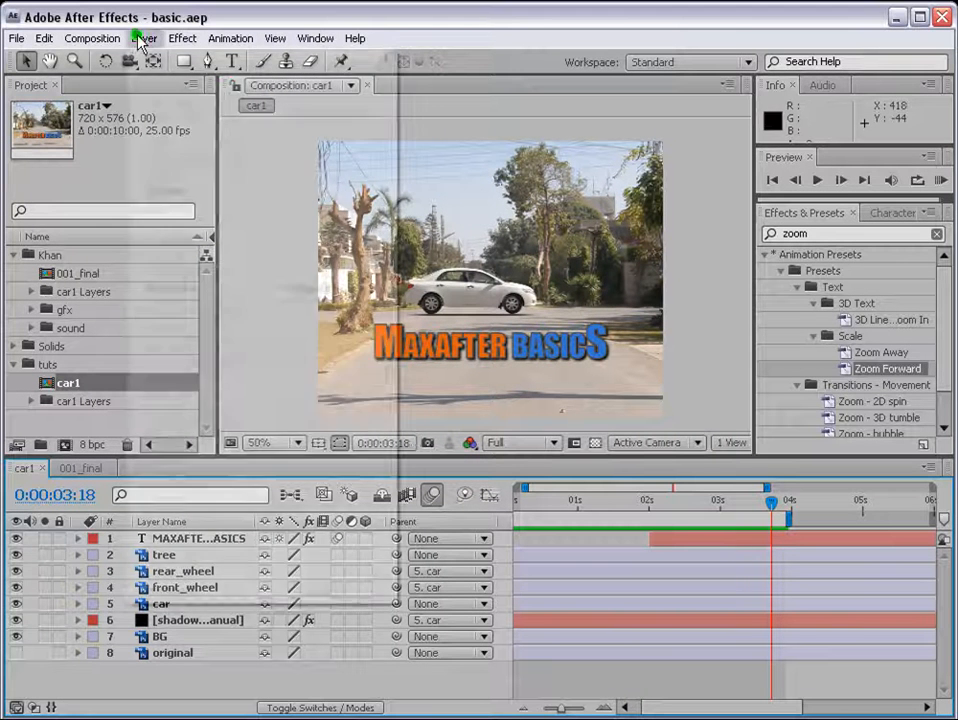
pyautogui.moveTo(152, 60)
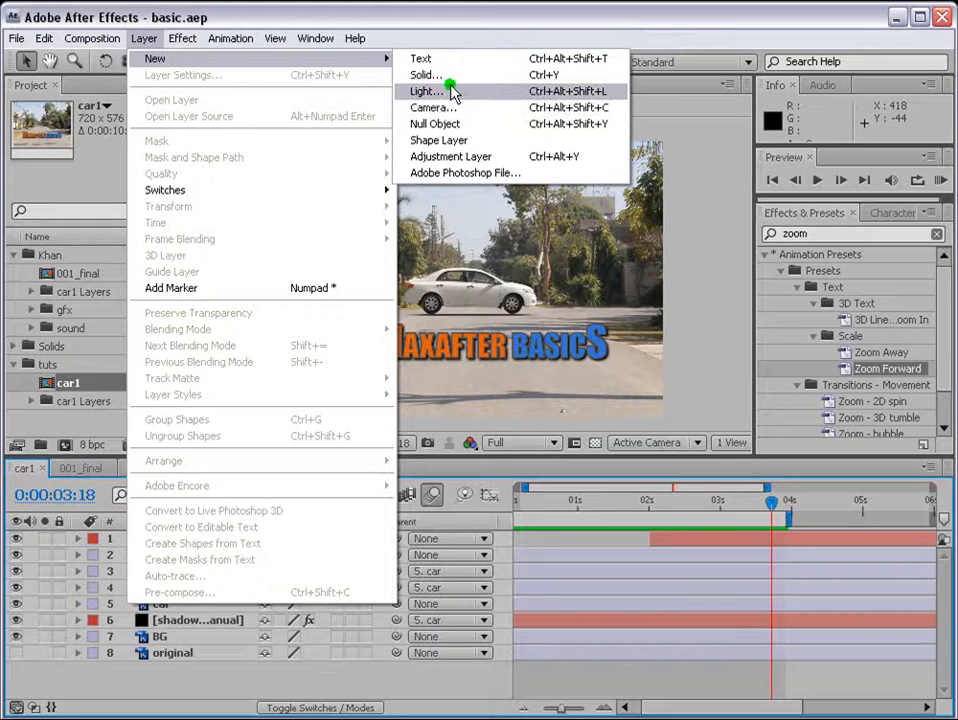
pyautogui.click(451, 92)
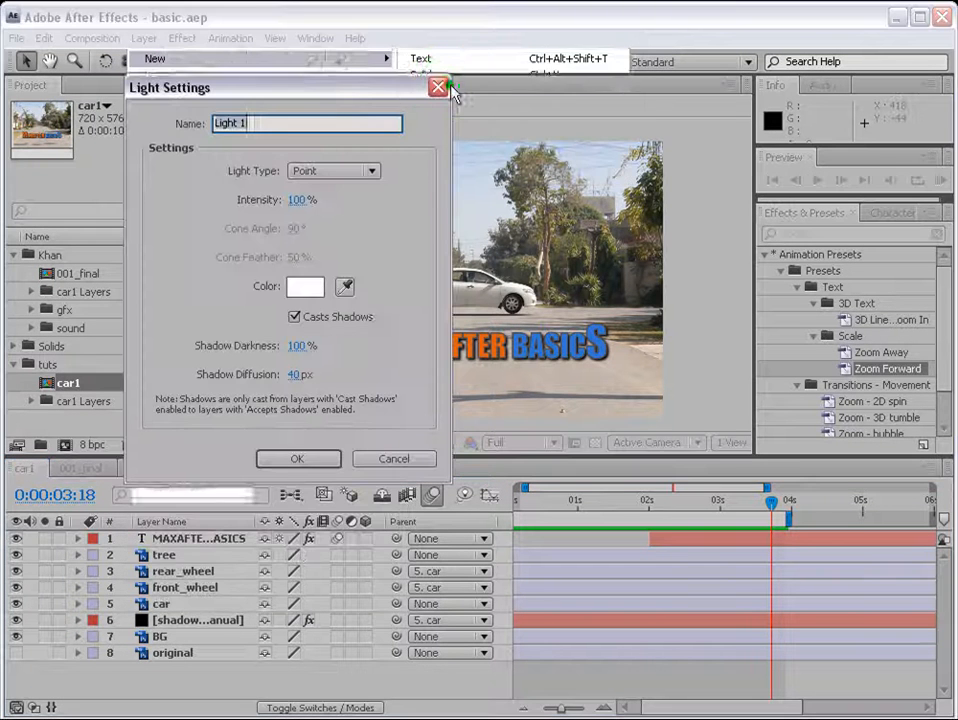
pyautogui.click(331, 171)
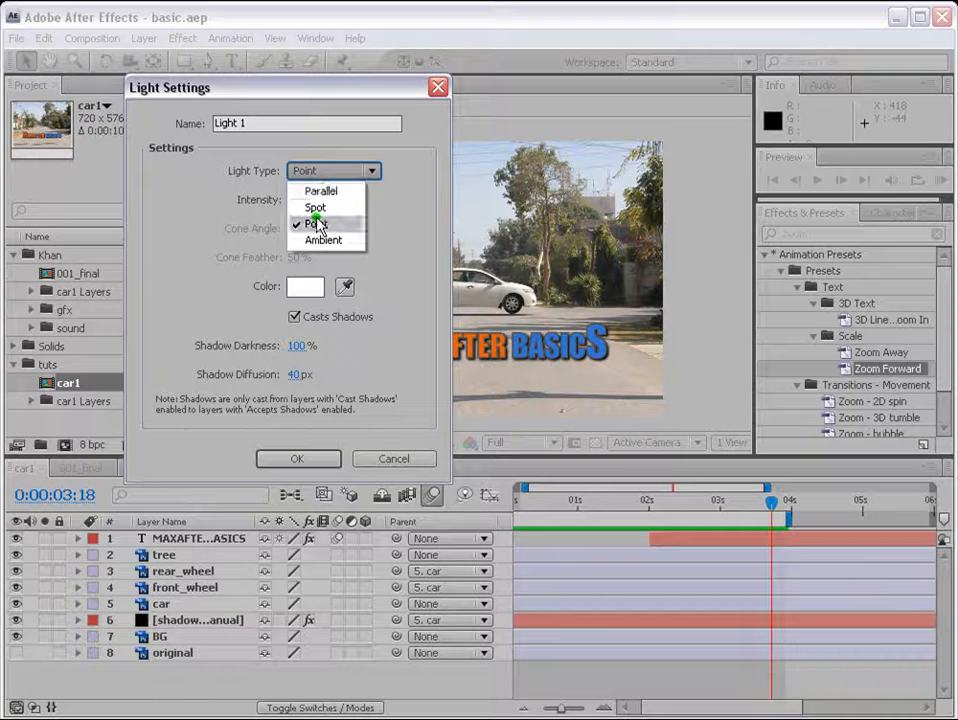
pyautogui.click(316, 224)
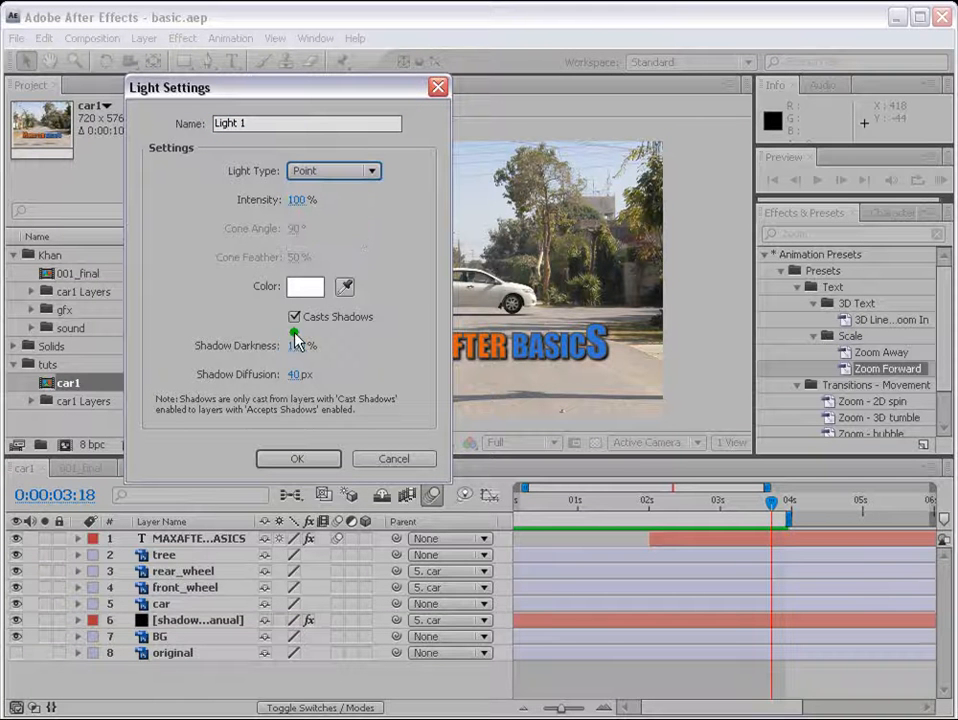
pyautogui.click(302, 459)
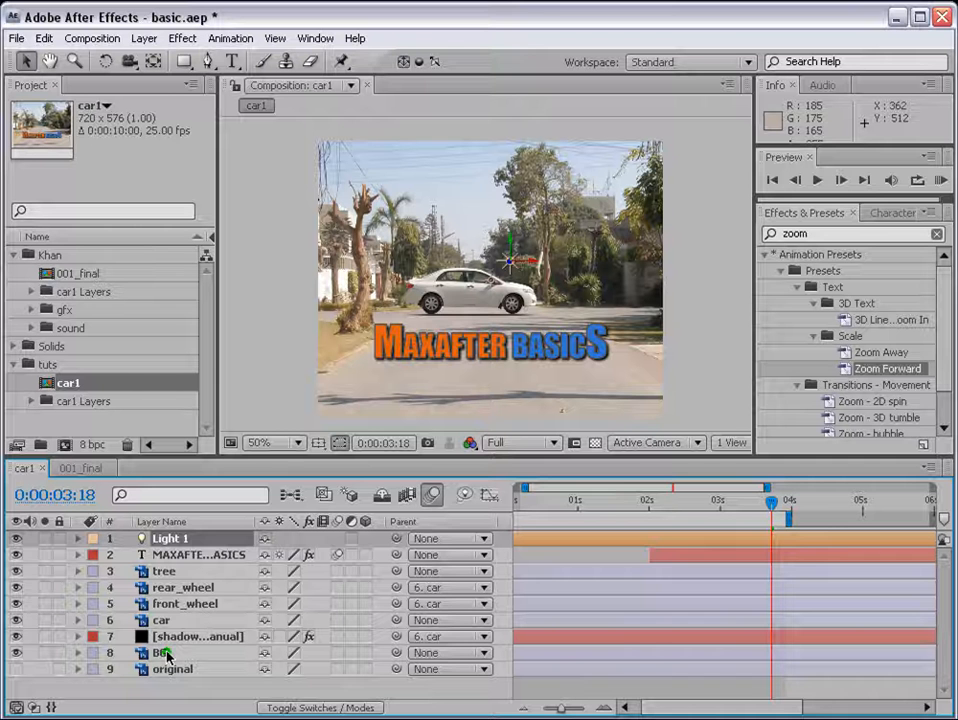
# Turn the MAXAFTER BASICS text layer into a 3D layer
pyautogui.click(186, 556)
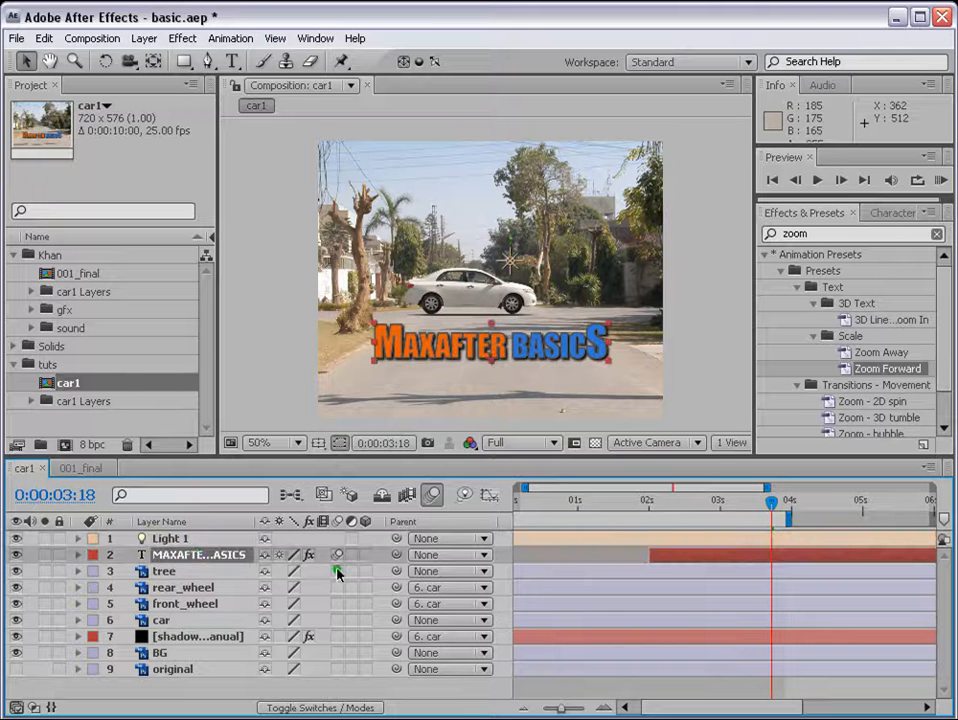
pyautogui.click(366, 555)
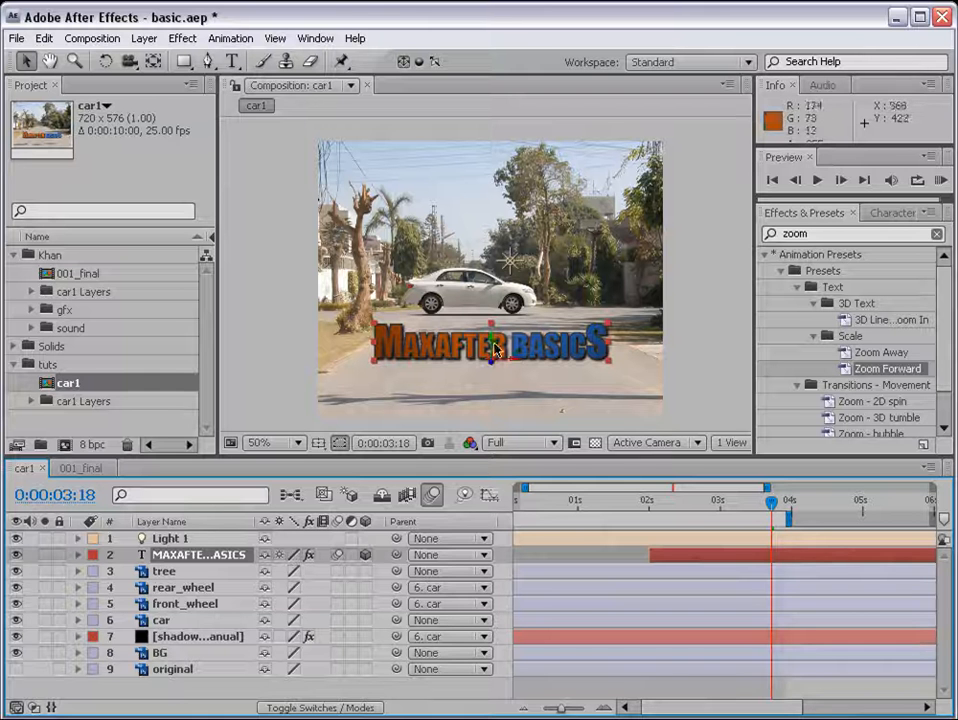
pyautogui.click(732, 337)
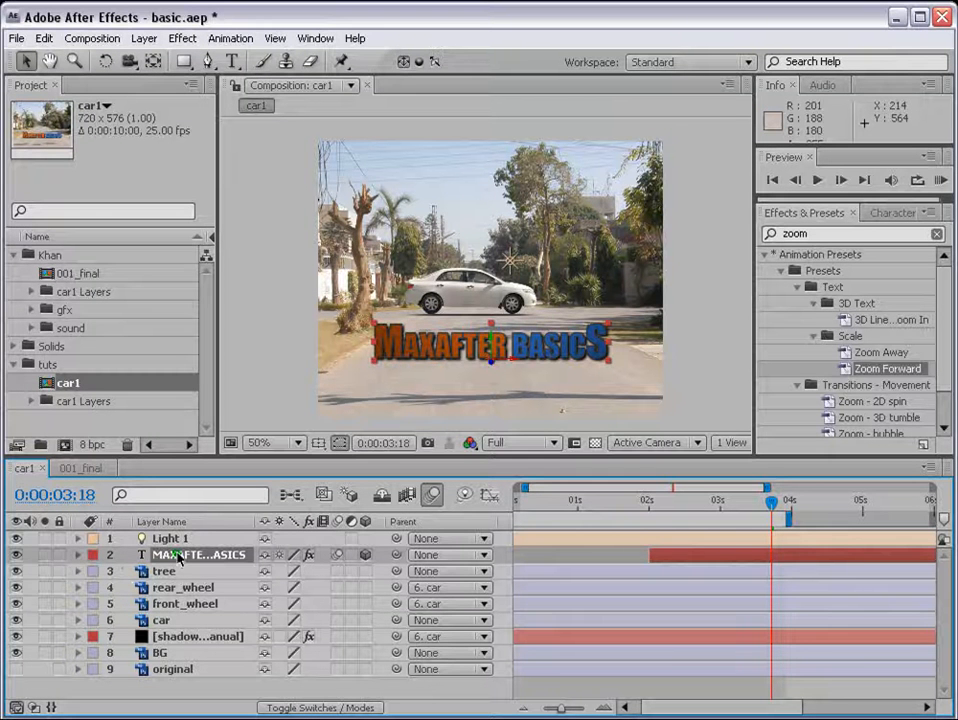
# In the title text's material options, set Accepts Lights to Off and Casts Shadows to On, and collapse the layer
pyautogui.press('a')
pyautogui.press('a')
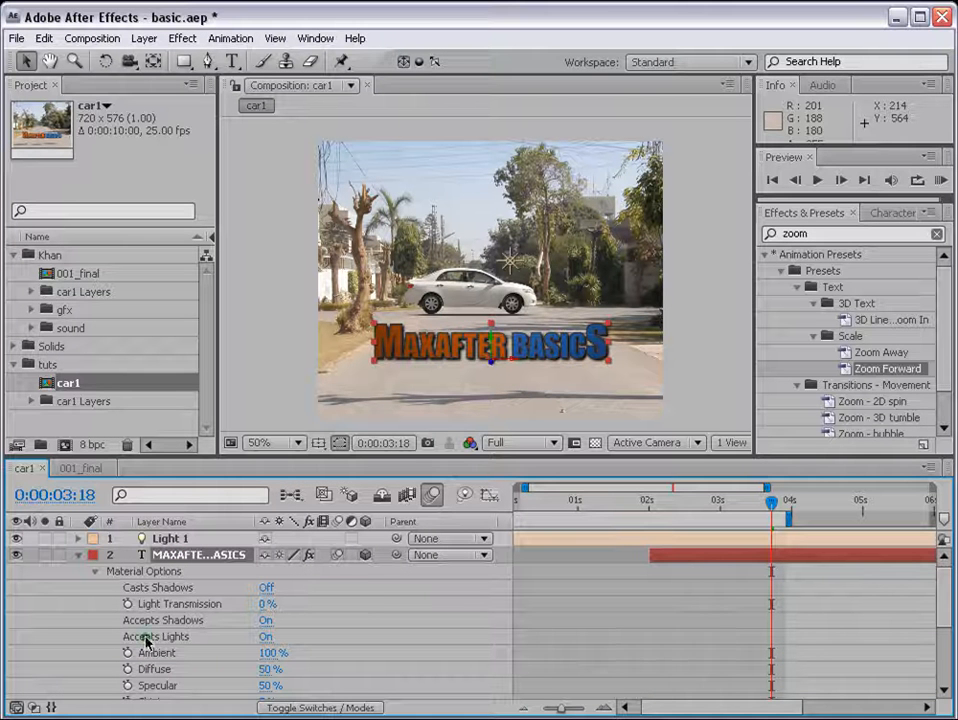
pyautogui.click(264, 636)
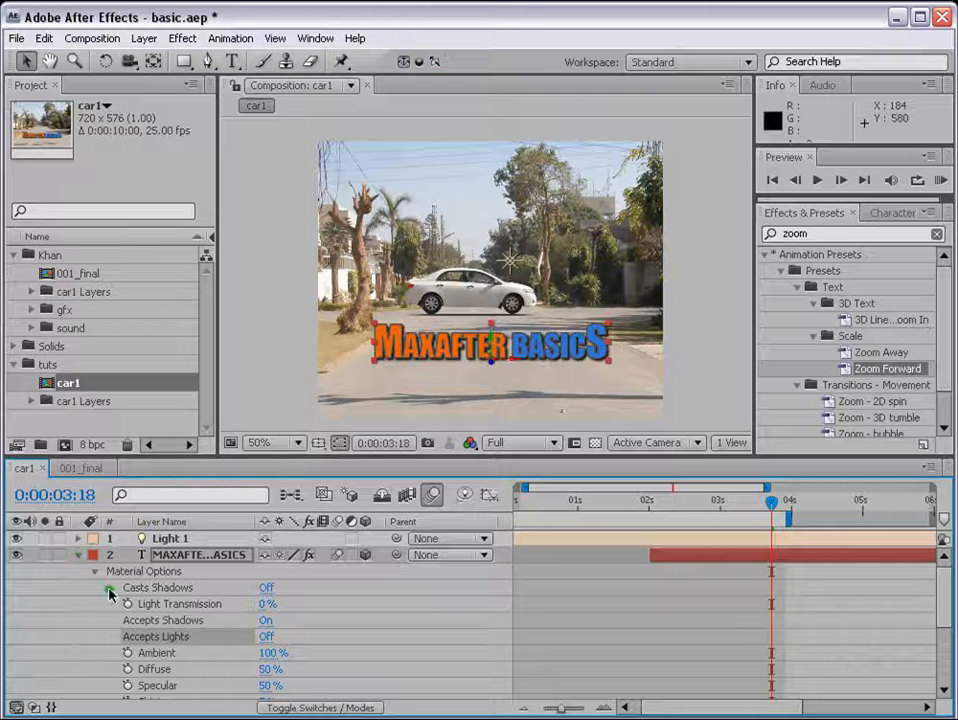
pyautogui.click(265, 588)
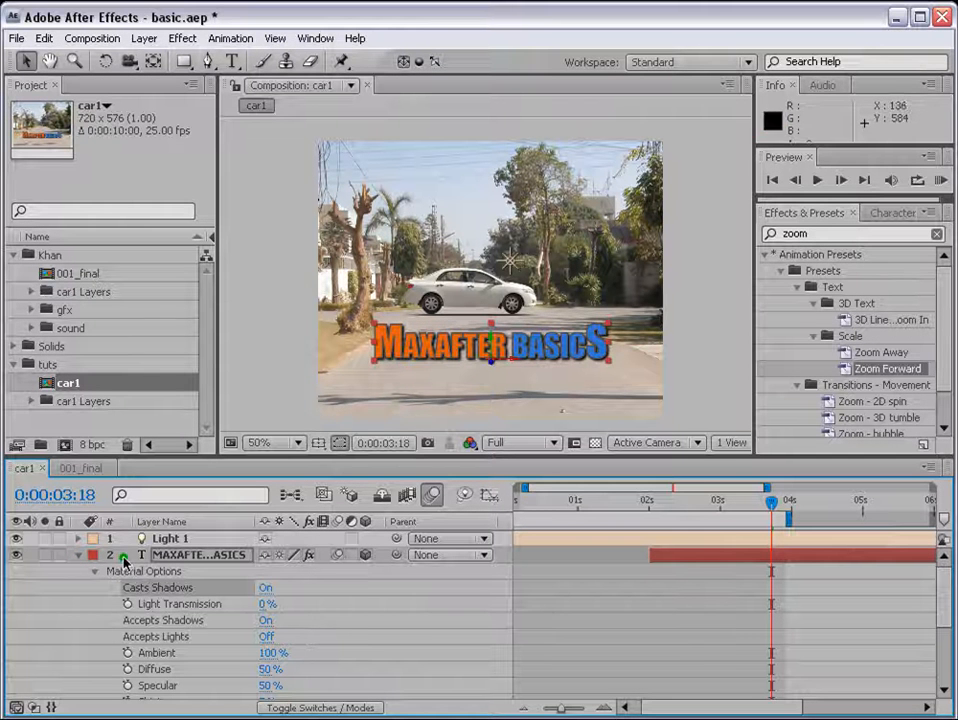
pyautogui.click(78, 554)
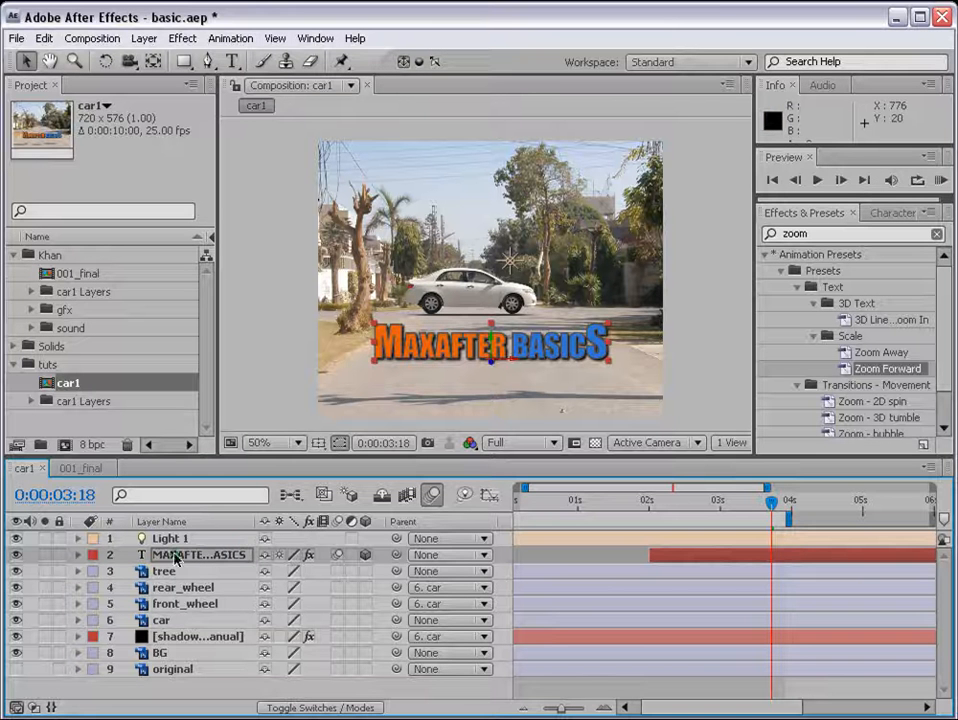
# Create a white 720 x 576 px solid named shadow_real
pyautogui.click(144, 38)
pyautogui.moveTo(200, 58)
pyautogui.click(497, 76)
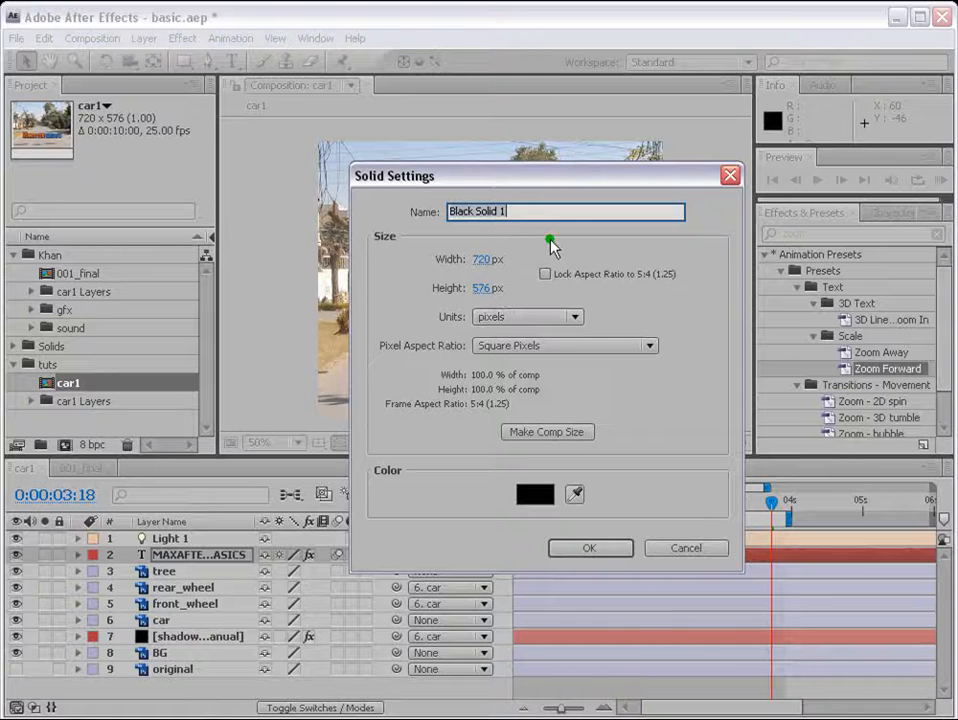
pyautogui.write('shadow_real')
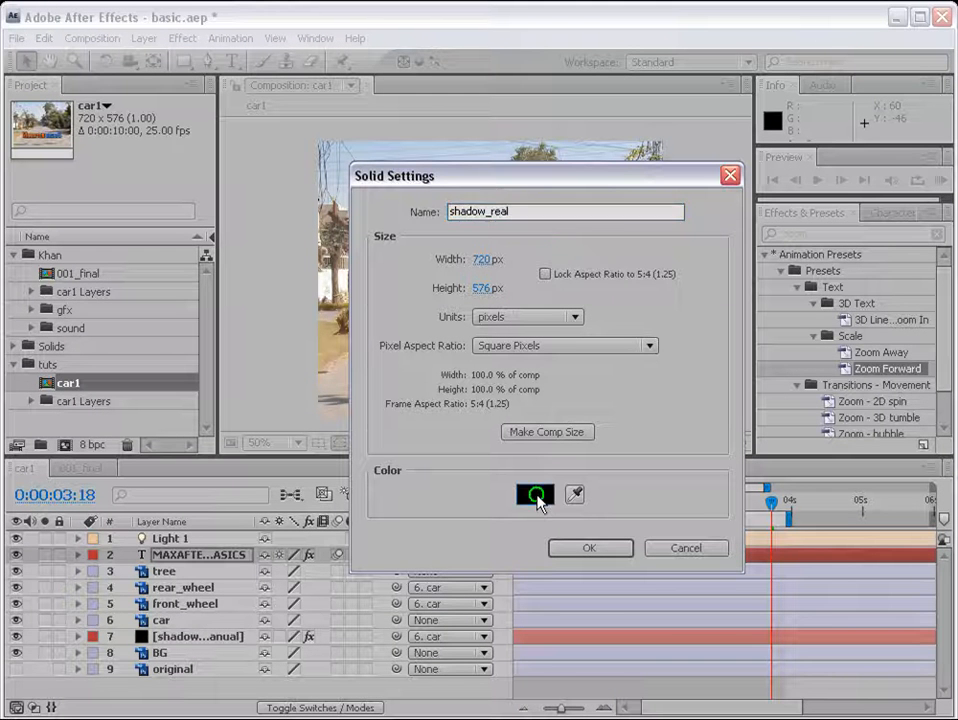
pyautogui.click(537, 495)
pyautogui.moveTo(284, 278); pyautogui.dragTo(214, 229)
pyautogui.click(703, 255)
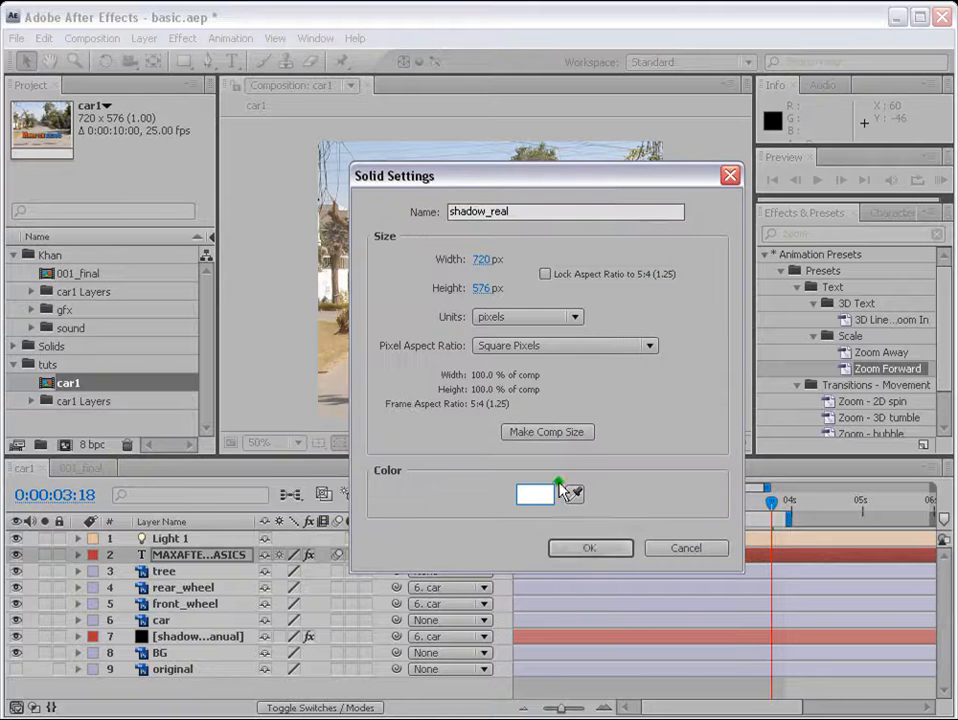
pyautogui.click(592, 547)
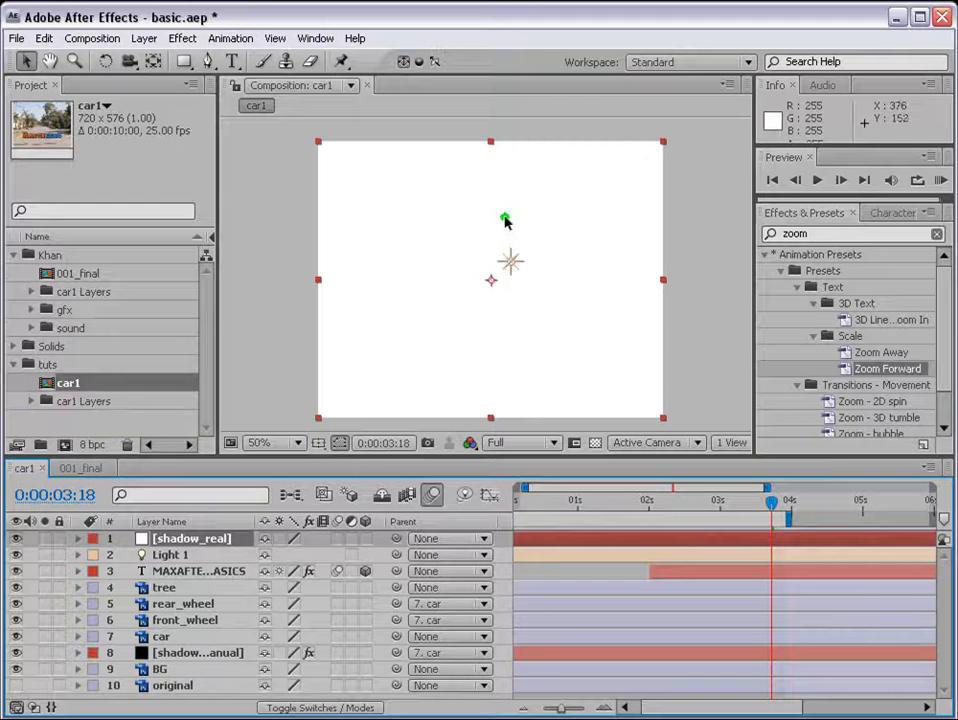
# Make the shadow_real solid a 3D layer and set its X Rotation to 90° so it lies flat like a floor
pyautogui.click(365, 538)
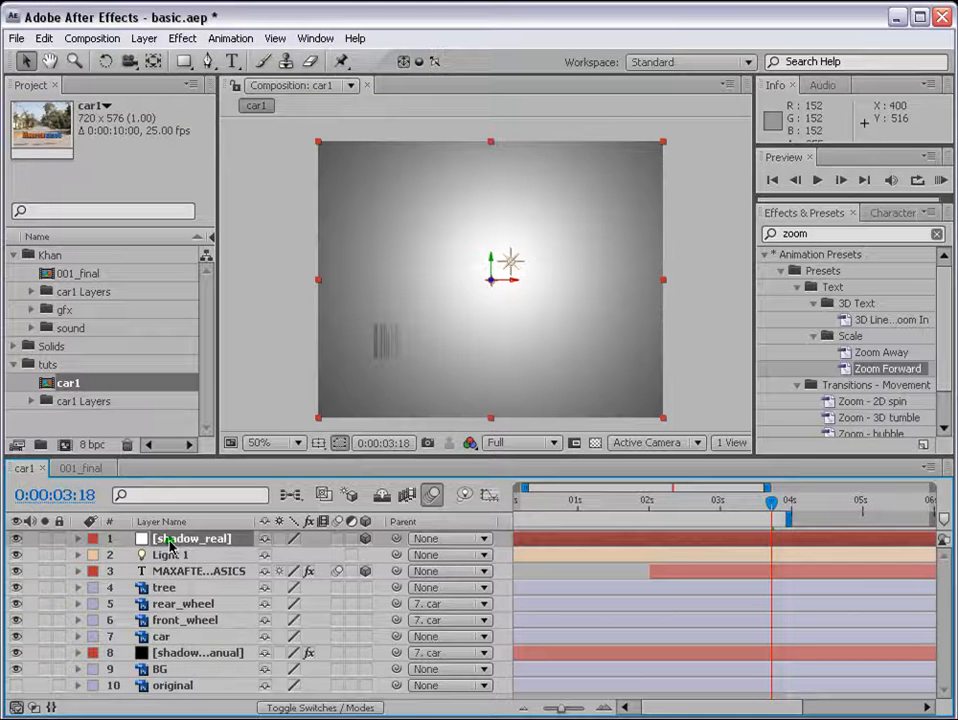
pyautogui.press('r')
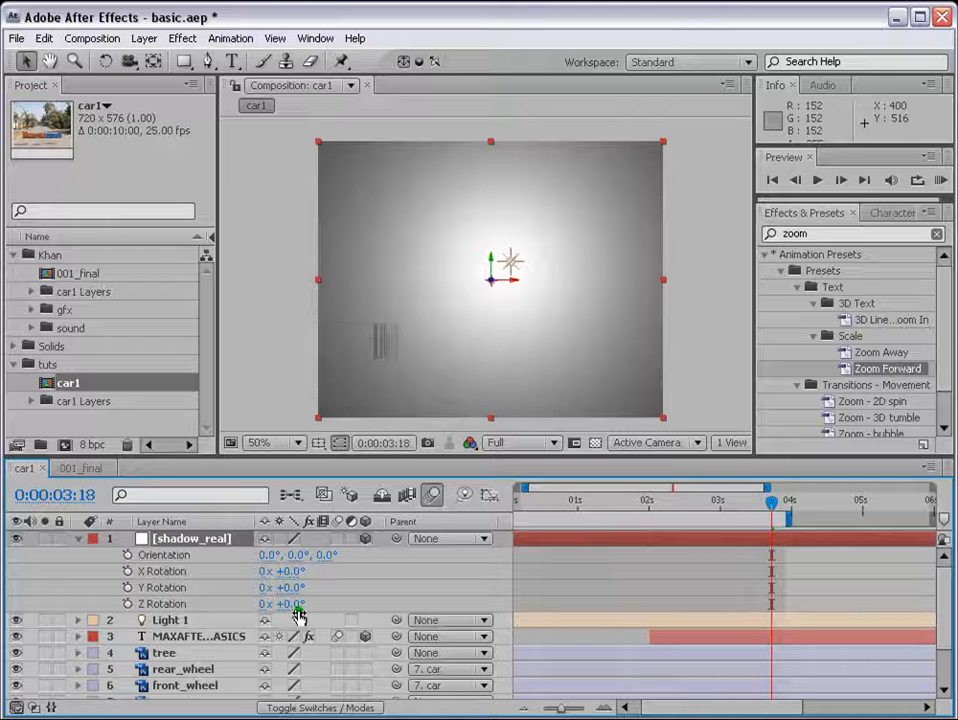
pyautogui.moveTo(314, 604); pyautogui.dragTo(315, 606)
pyautogui.hotkey('ctrl', 'z')
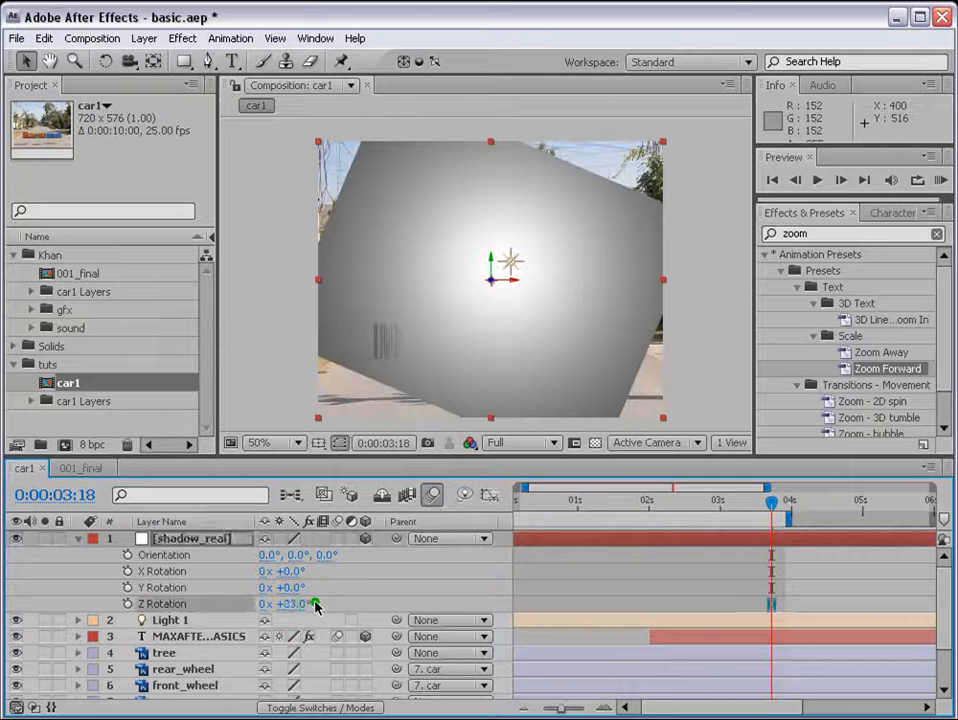
pyautogui.moveTo(306, 564); pyautogui.dragTo(355, 535)
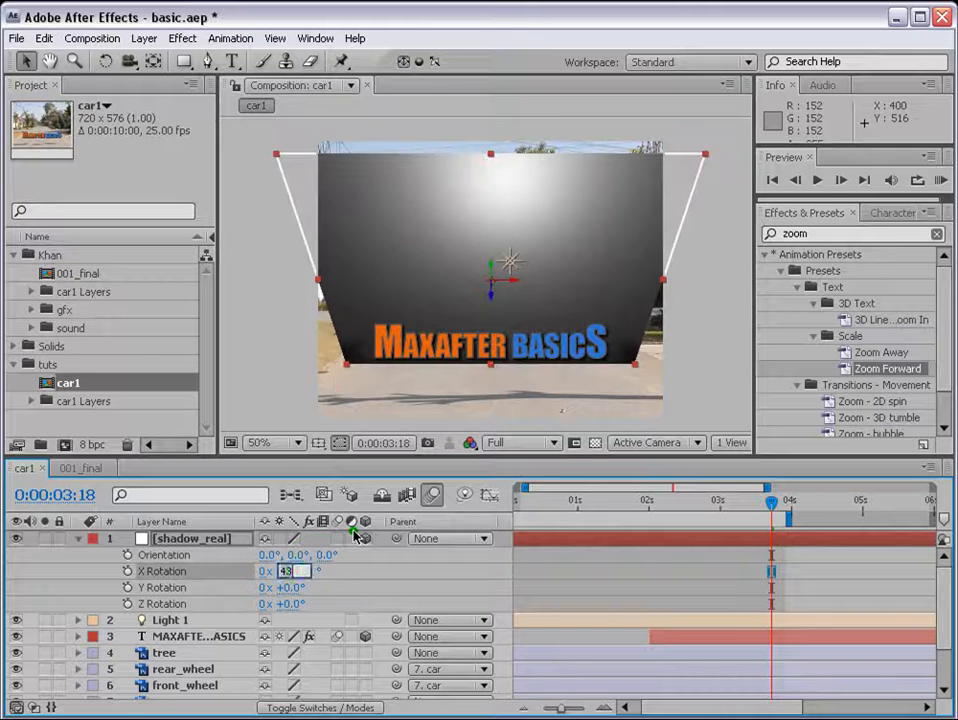
pyautogui.press('Return')
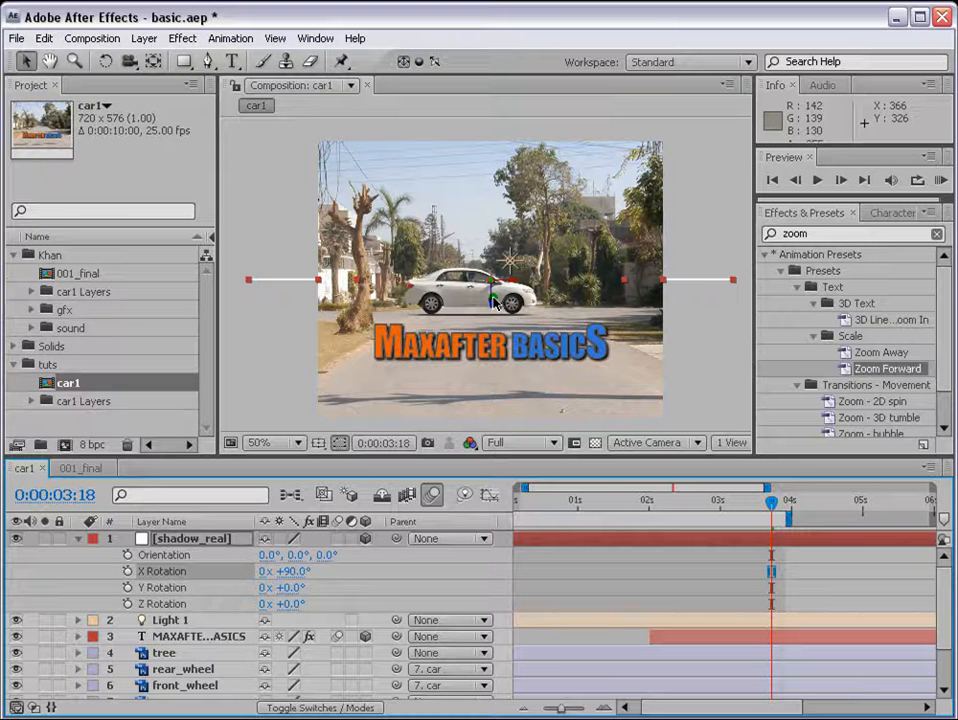
# Lower the shadow_real floor plane to the title text and enlarge it in width and depth to cover the road
pyautogui.click(24, 61)
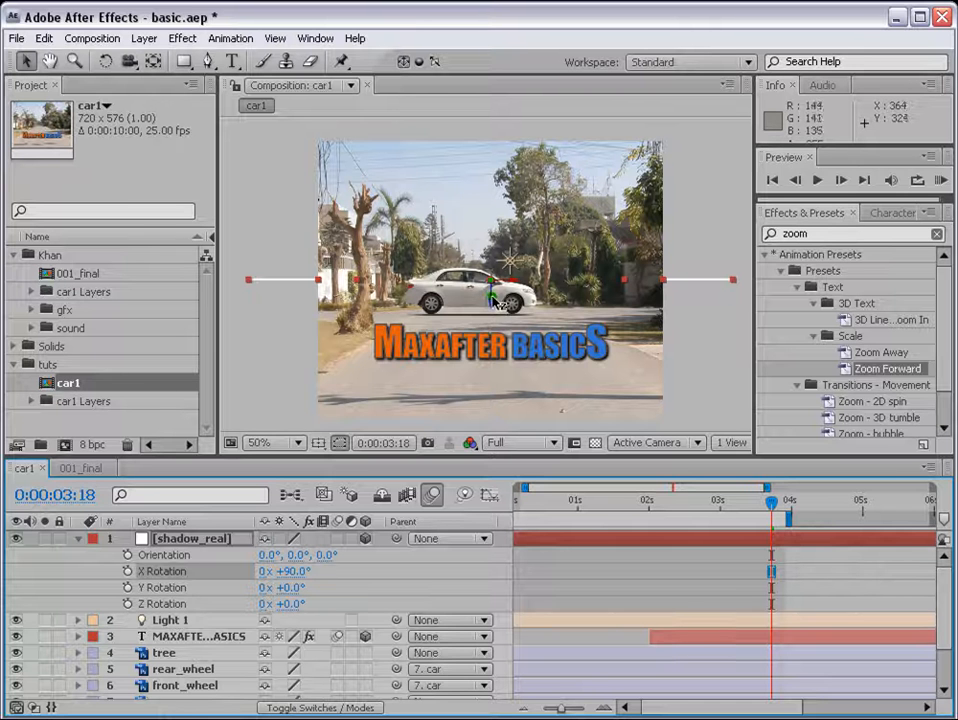
pyautogui.moveTo(491, 296); pyautogui.dragTo(498, 353)
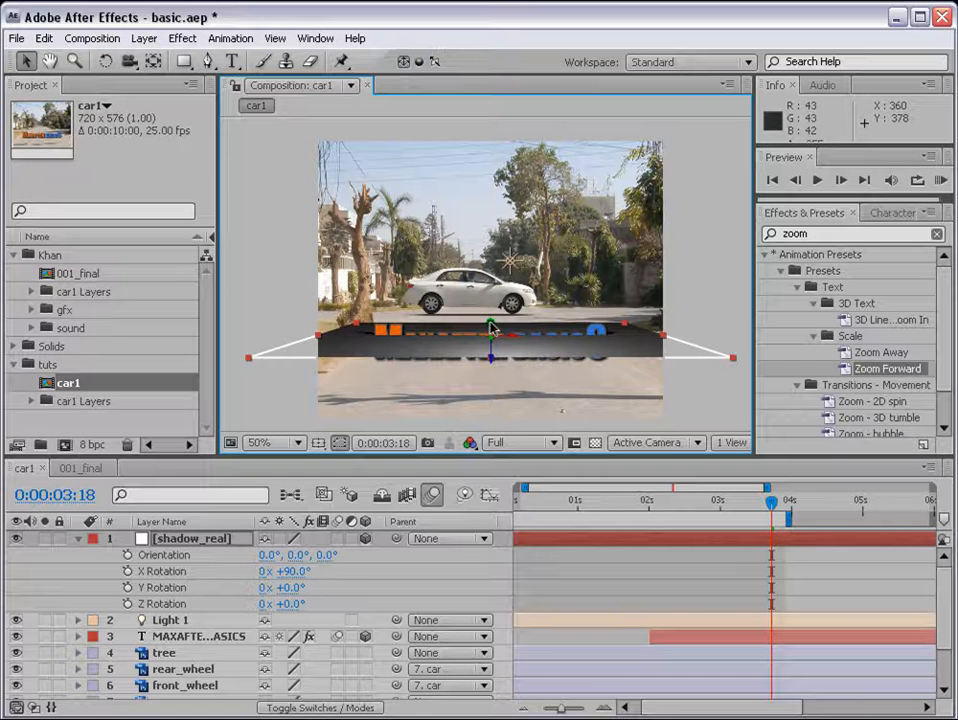
pyautogui.moveTo(491, 324); pyautogui.dragTo(493, 298)
pyautogui.moveTo(663, 336); pyautogui.dragTo(857, 322)
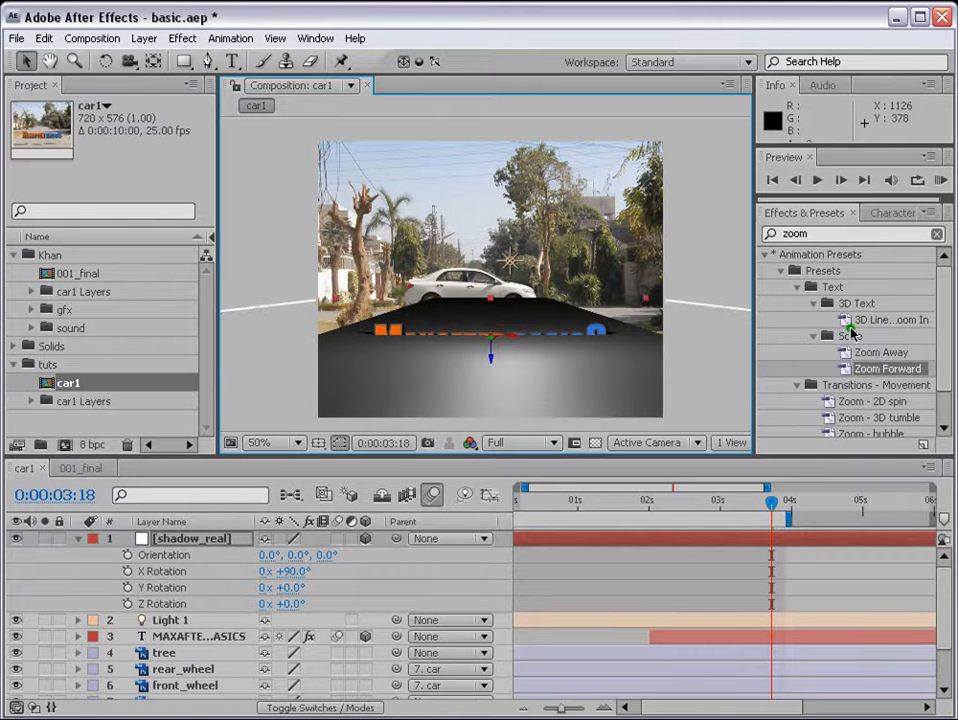
pyautogui.moveTo(493, 303); pyautogui.dragTo(495, 284)
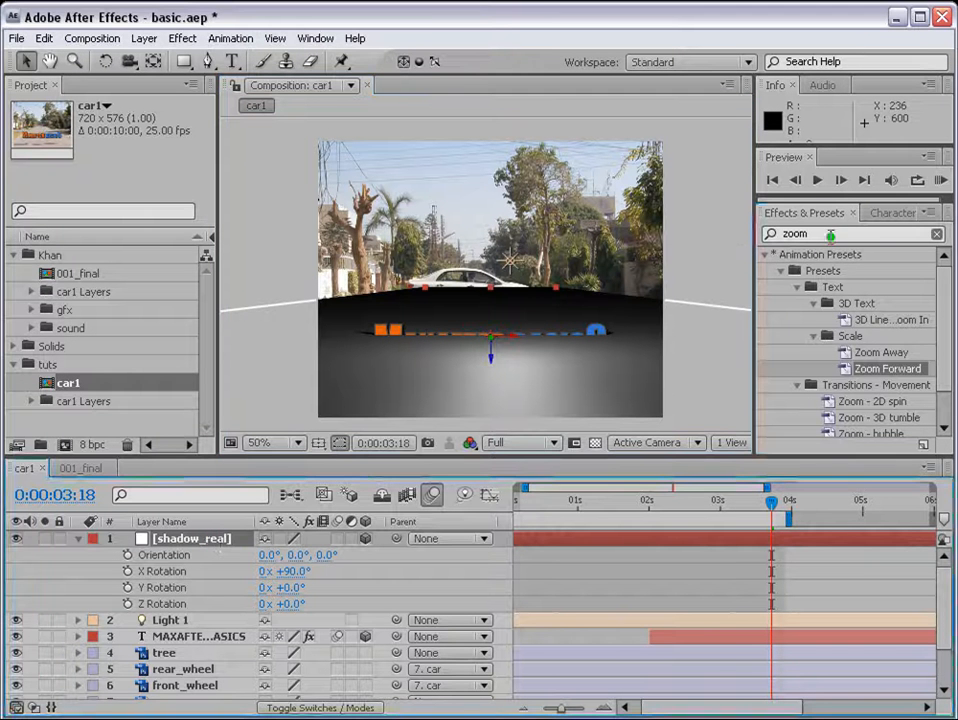
# Apply the Grid effect to the shadow_real solid and lower the plane to the base of the title letters
pyautogui.click(830, 234)
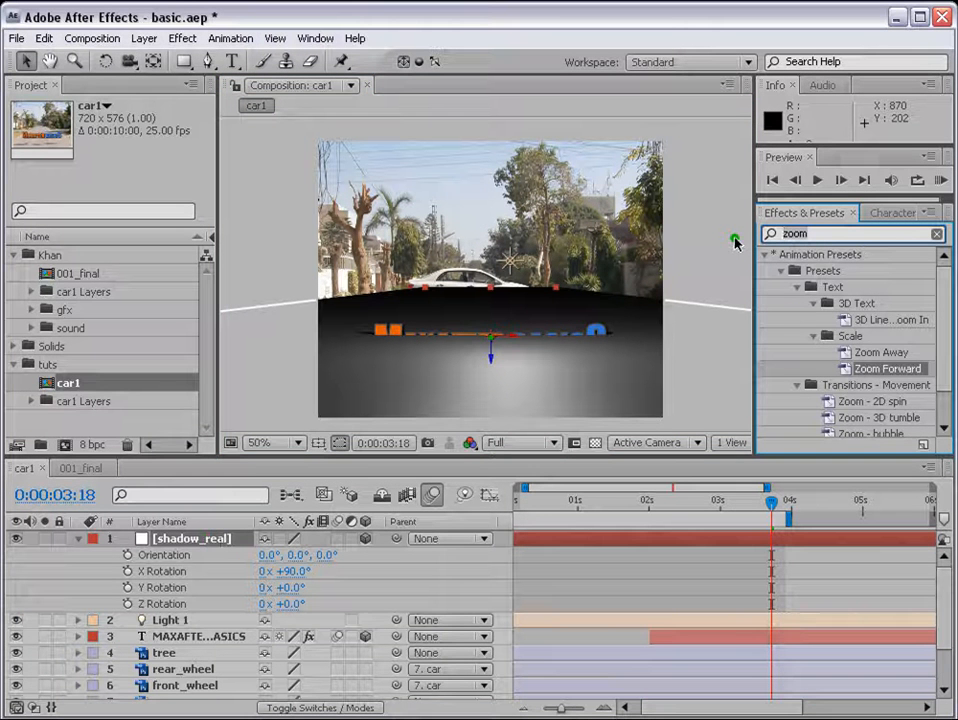
pyautogui.write('grid')
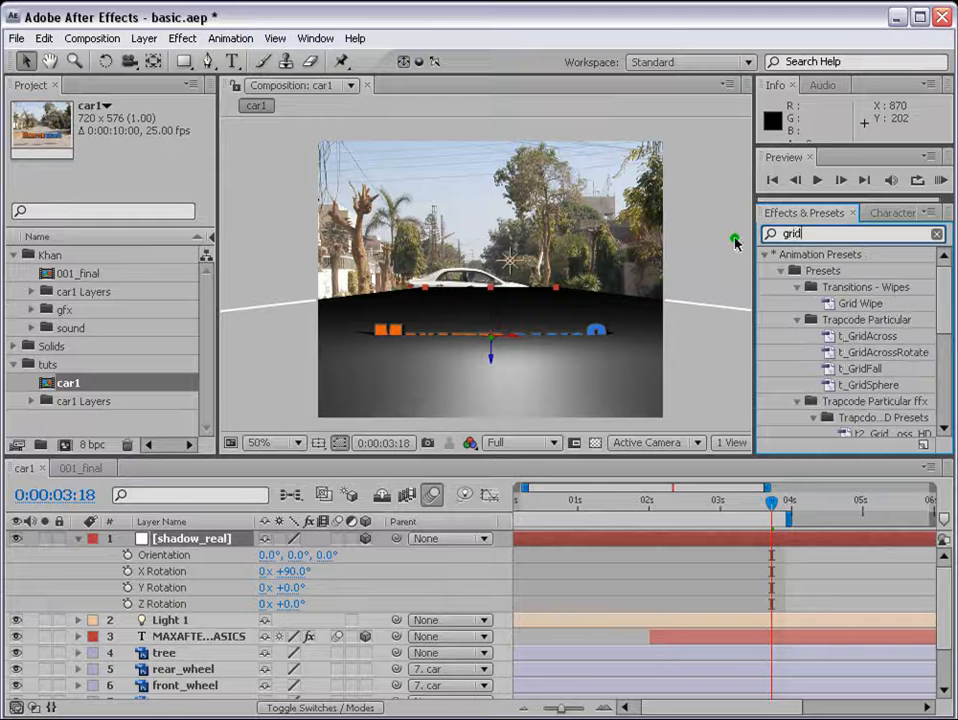
pyautogui.moveTo(941, 314); pyautogui.dragTo(946, 368)
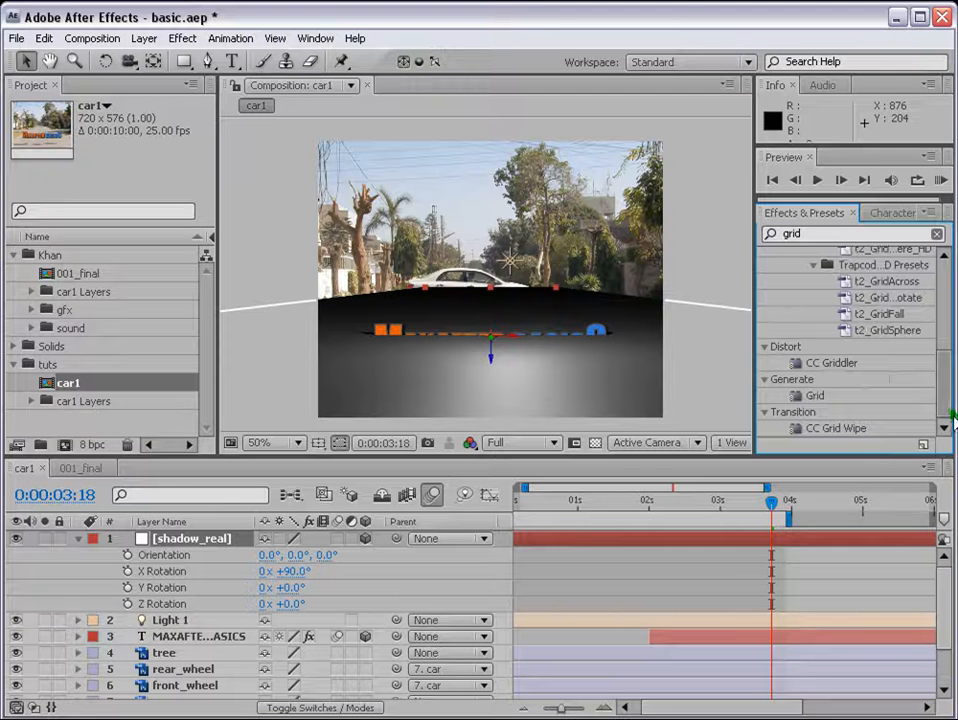
pyautogui.moveTo(812, 395); pyautogui.dragTo(627, 541)
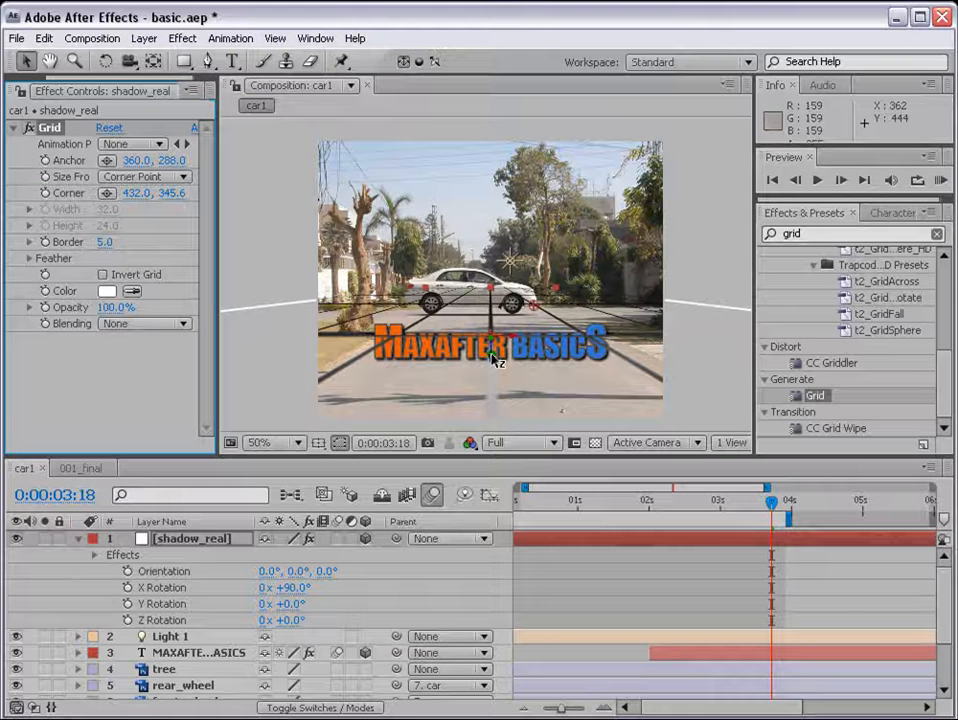
pyautogui.moveTo(493, 360)
pyautogui.mouseDown()
pyautogui.moveTo(492, 346)
pyautogui.moveTo(493, 380)
pyautogui.mouseUp()
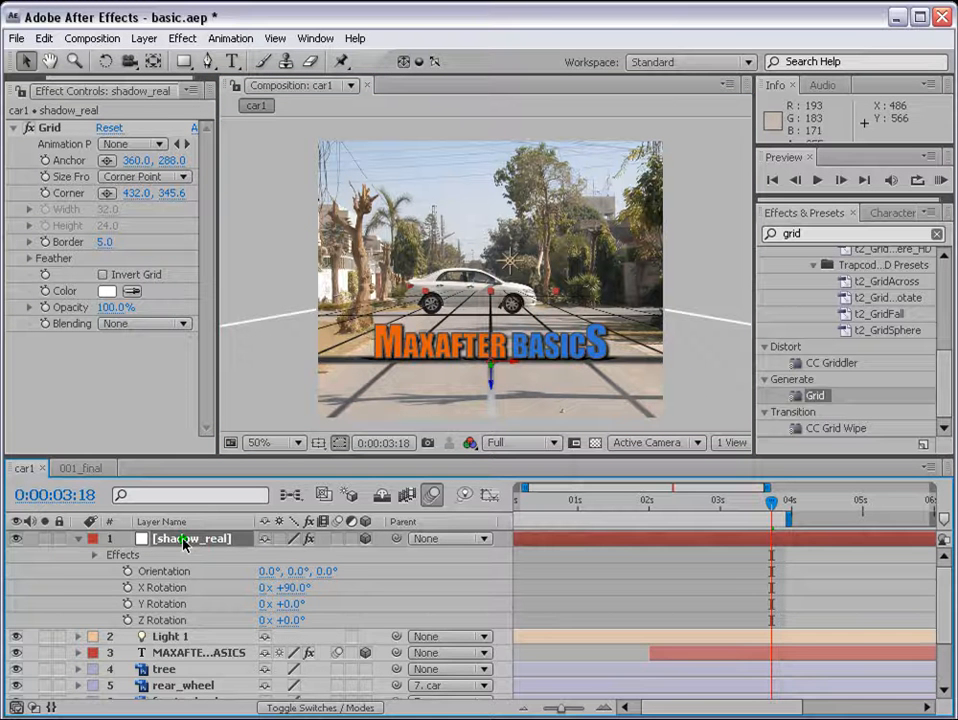
# Switch the Grid effect on shadow_real off and back on to compare the floor with and without it
pyautogui.press('e')
pyautogui.click(17, 556)
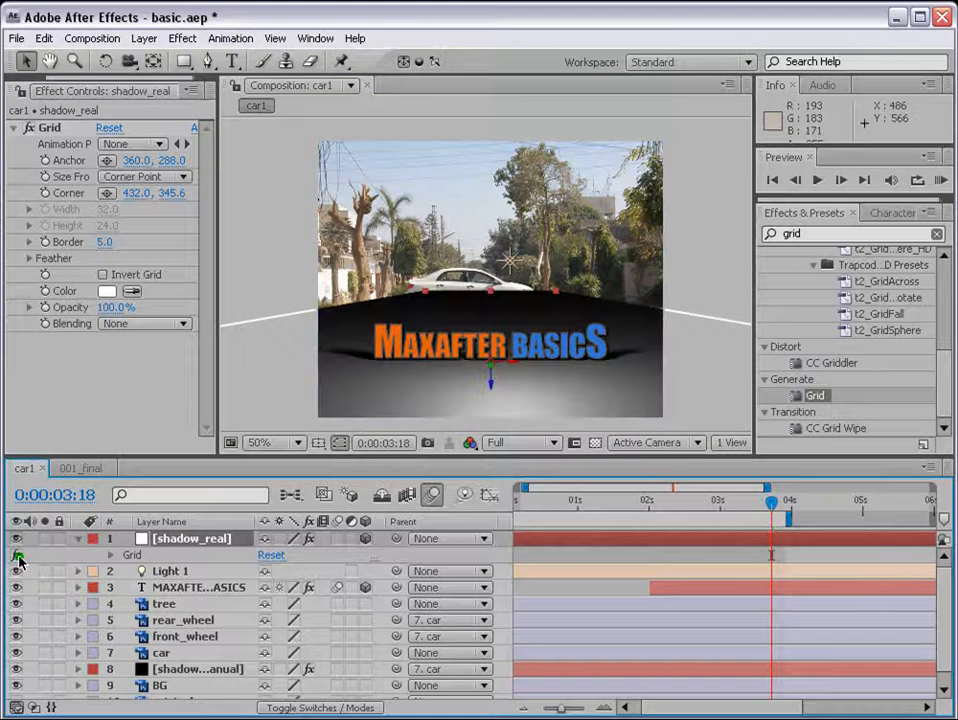
pyautogui.click(17, 556)
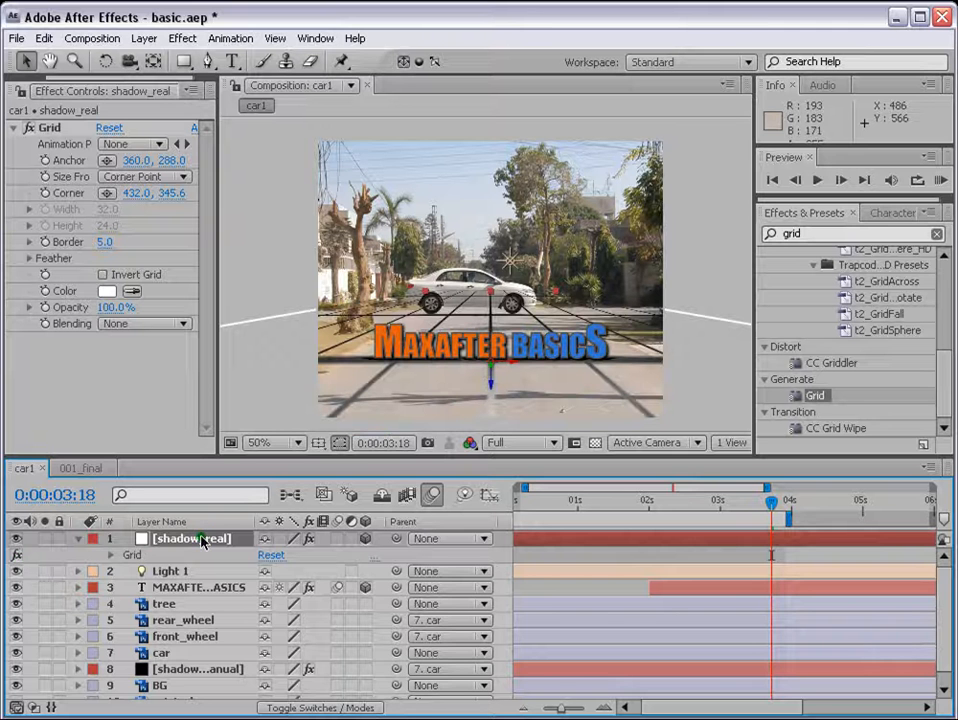
# Set Accepts Lights to Off in the material options of the shadow_real layer
pyautogui.press('a')
pyautogui.press('a')
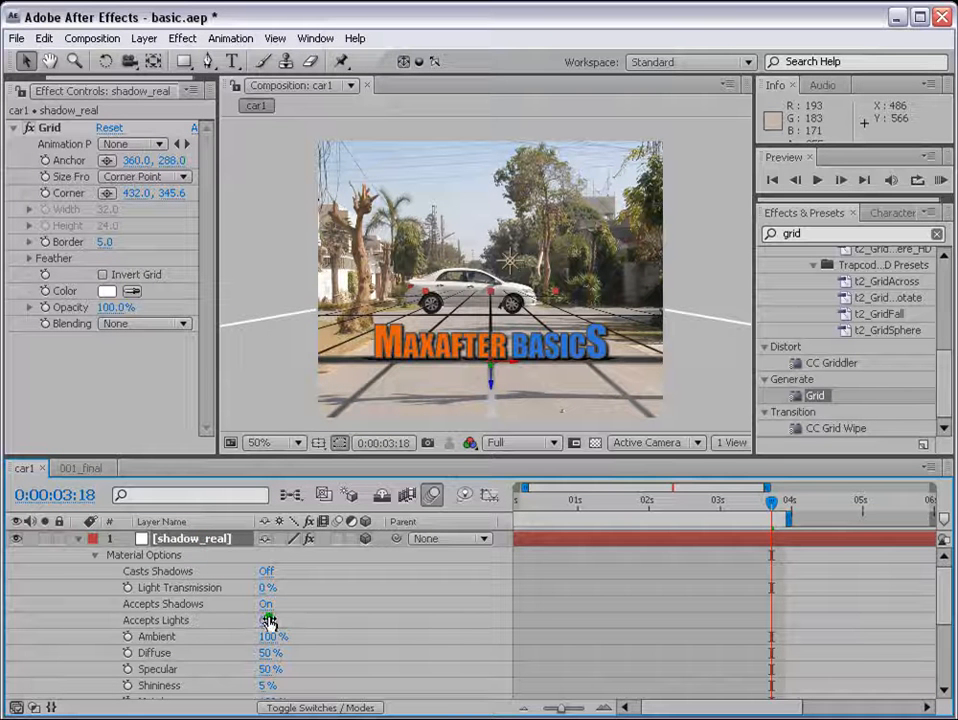
pyautogui.click(266, 621)
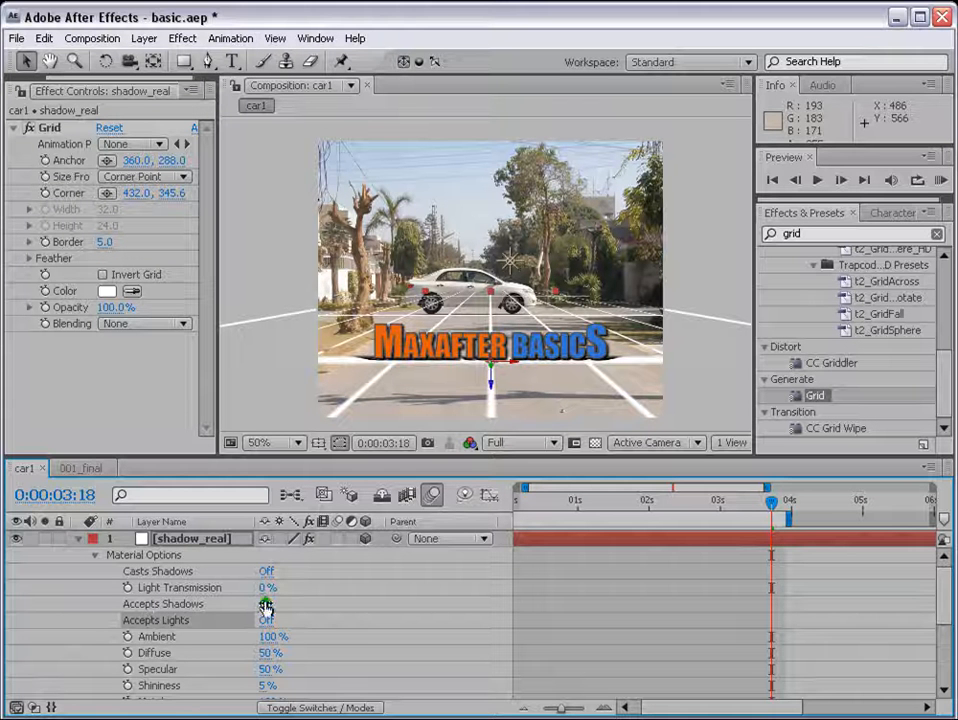
# Move the shadow_real layer below the manual car shadow layer, just above BG, and hide the manual car shadow
pyautogui.click(80, 539)
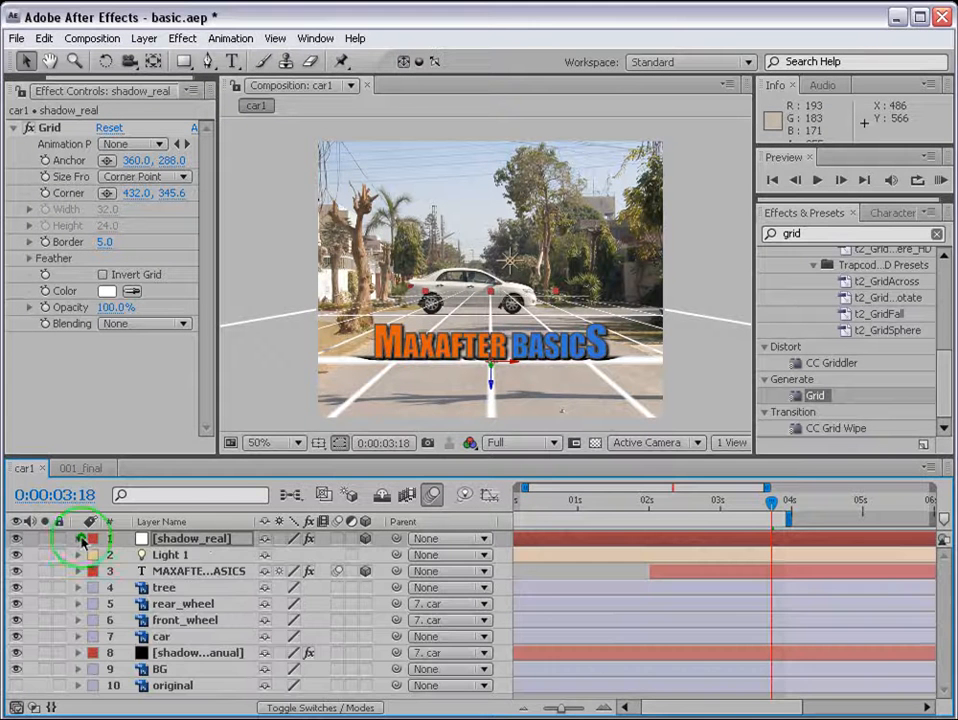
pyautogui.moveTo(212, 543); pyautogui.dragTo(200, 653)
pyautogui.click(168, 636)
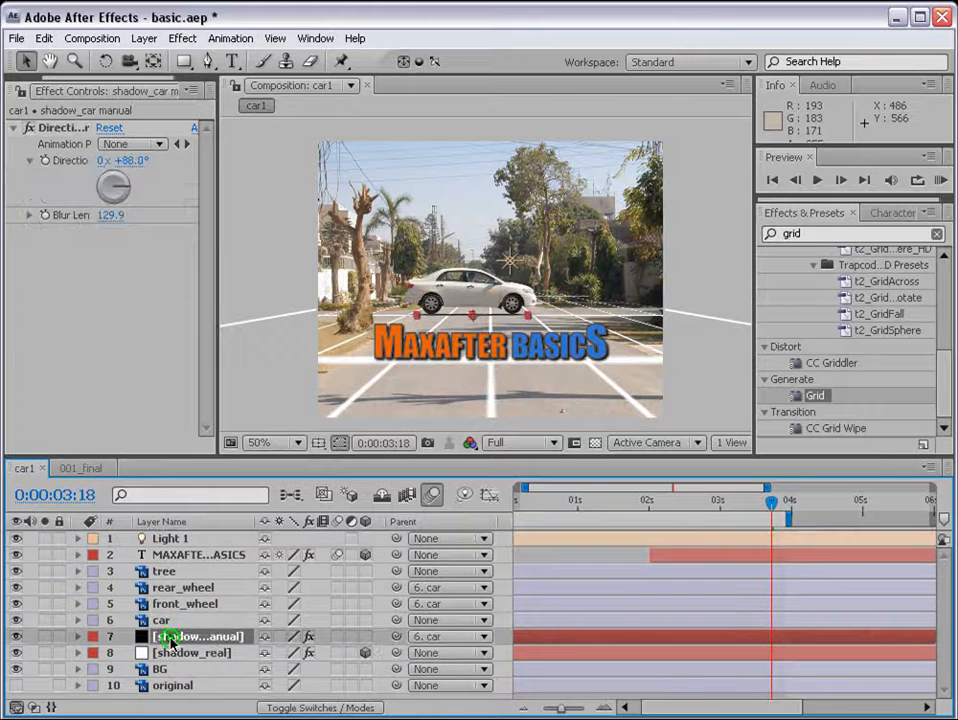
pyautogui.click(15, 637)
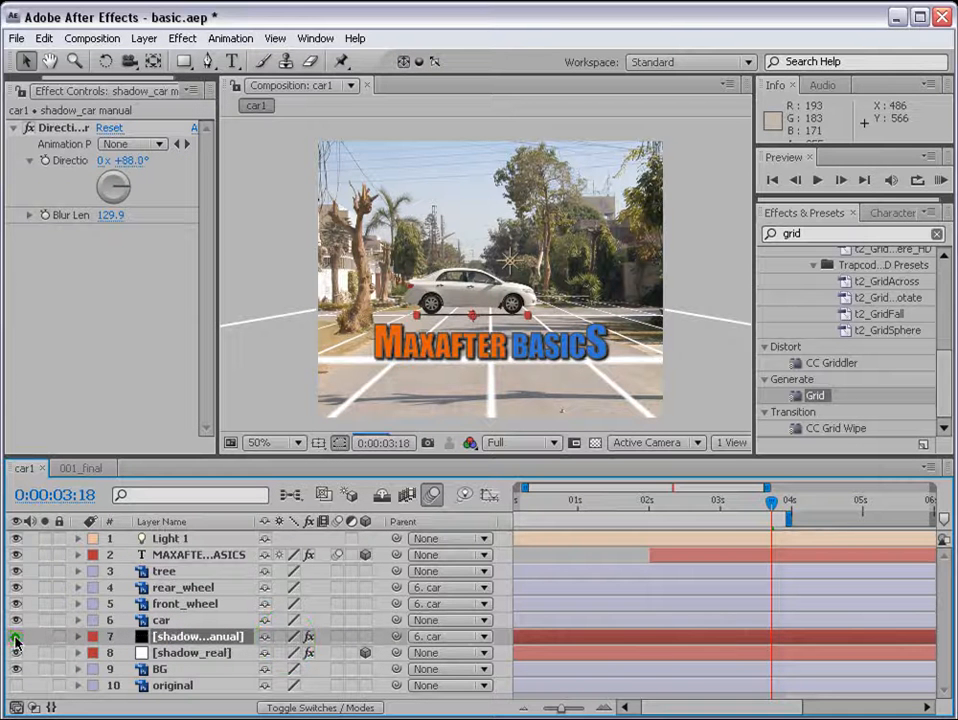
# Switch off the Grid effect on the shadow_real solid
pyautogui.click(192, 653)
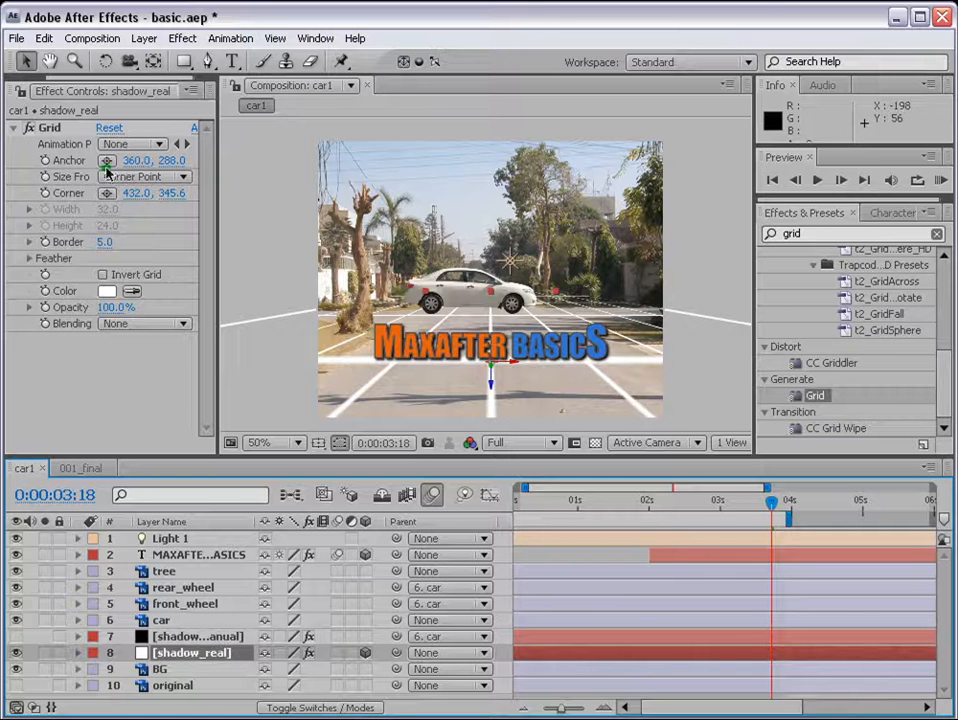
pyautogui.click(28, 129)
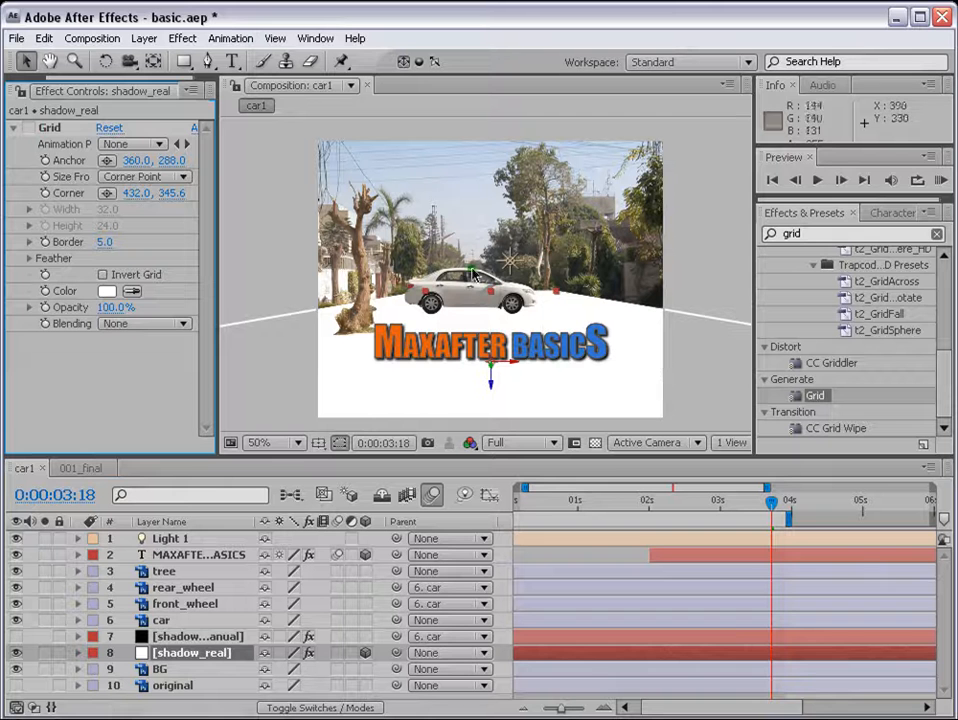
# Move Light 1 back in depth behind the title and the car in the Top view, and return to Active Camera
pyautogui.click(508, 263)
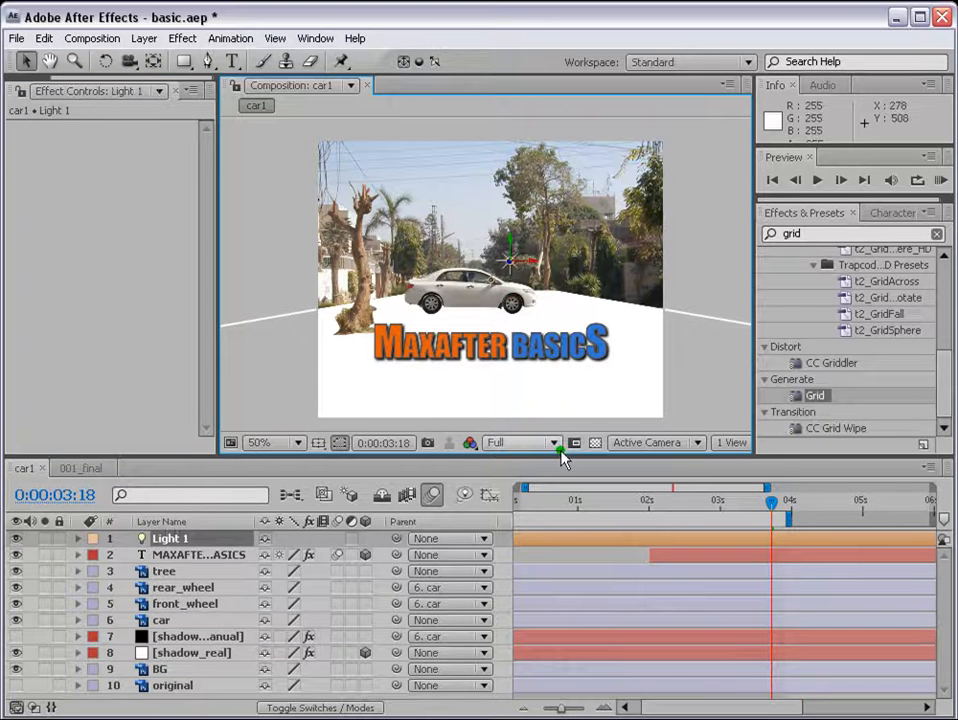
pyautogui.moveTo(758, 347); pyautogui.dragTo(833, 347)
pyautogui.click(655, 442)
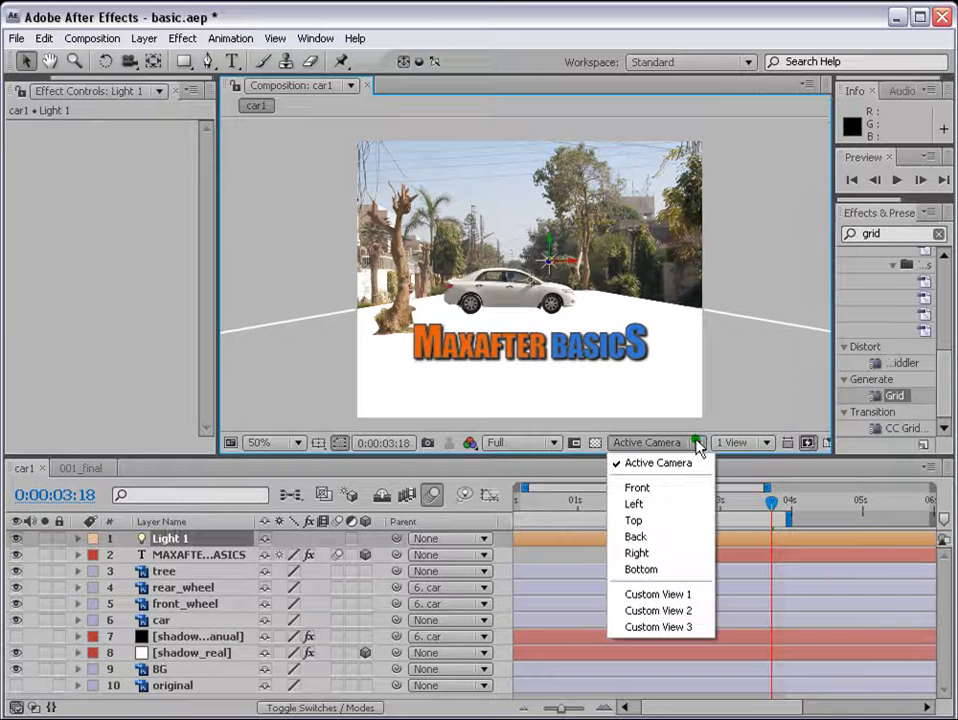
pyautogui.click(636, 520)
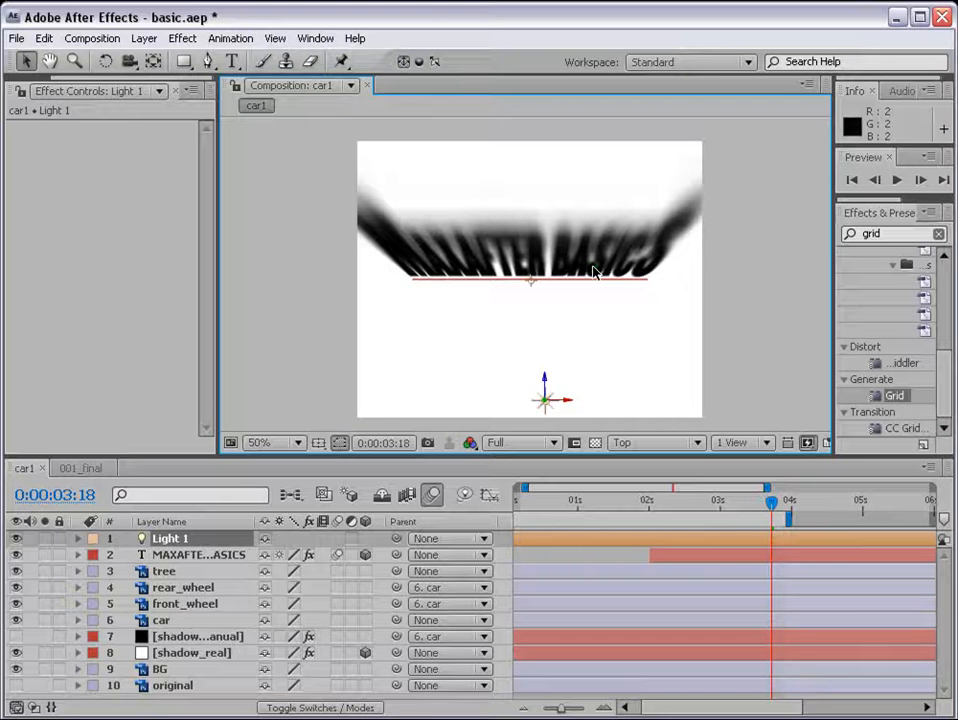
pyautogui.scroll(-2, 547, 299)
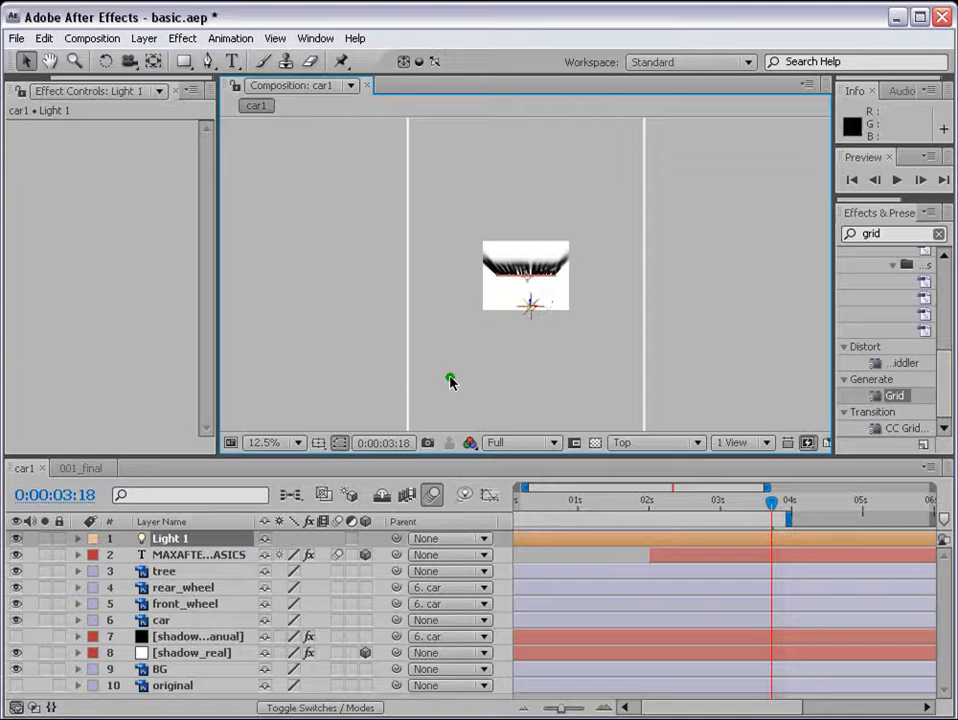
pyautogui.click(160, 620)
pyautogui.scroll(1, 535, 320)
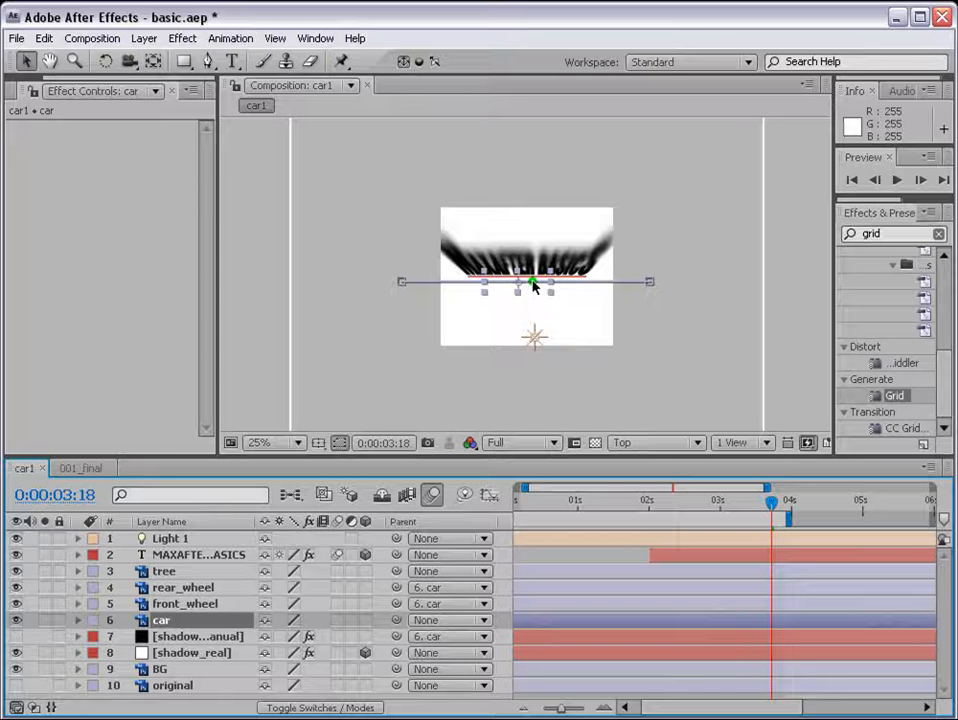
pyautogui.click(536, 339)
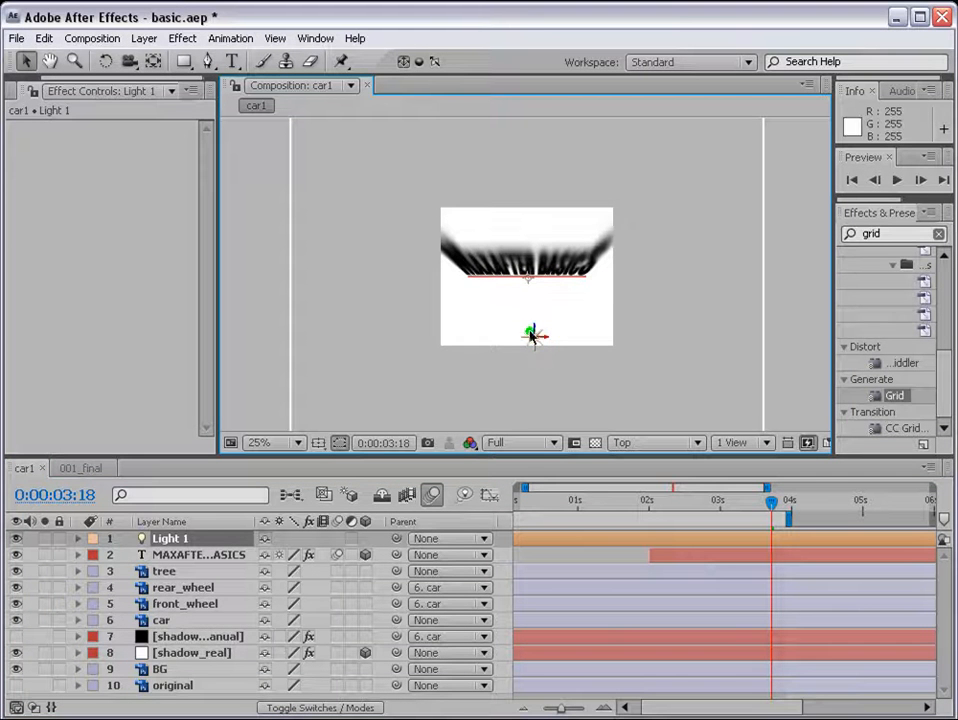
pyautogui.moveTo(537, 335); pyautogui.dragTo(542, 210)
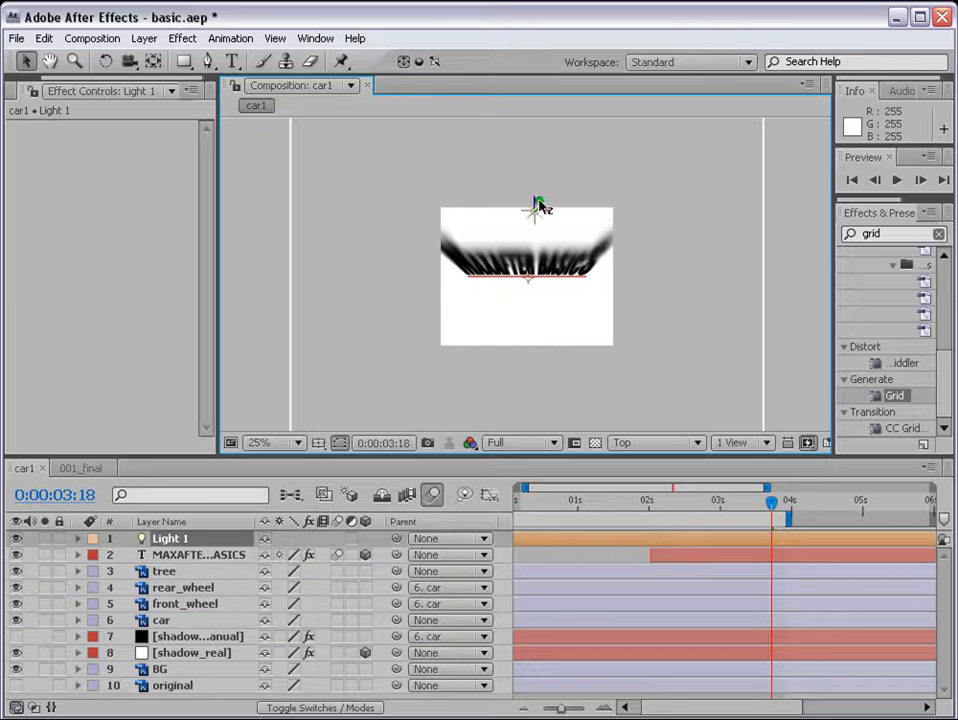
pyautogui.moveTo(547, 292)
pyautogui.mouseDown()
pyautogui.moveTo(532, 207)
pyautogui.moveTo(516, 361)
pyautogui.moveTo(530, 334)
pyautogui.moveTo(535, 209)
pyautogui.mouseUp()
pyautogui.click(655, 443)
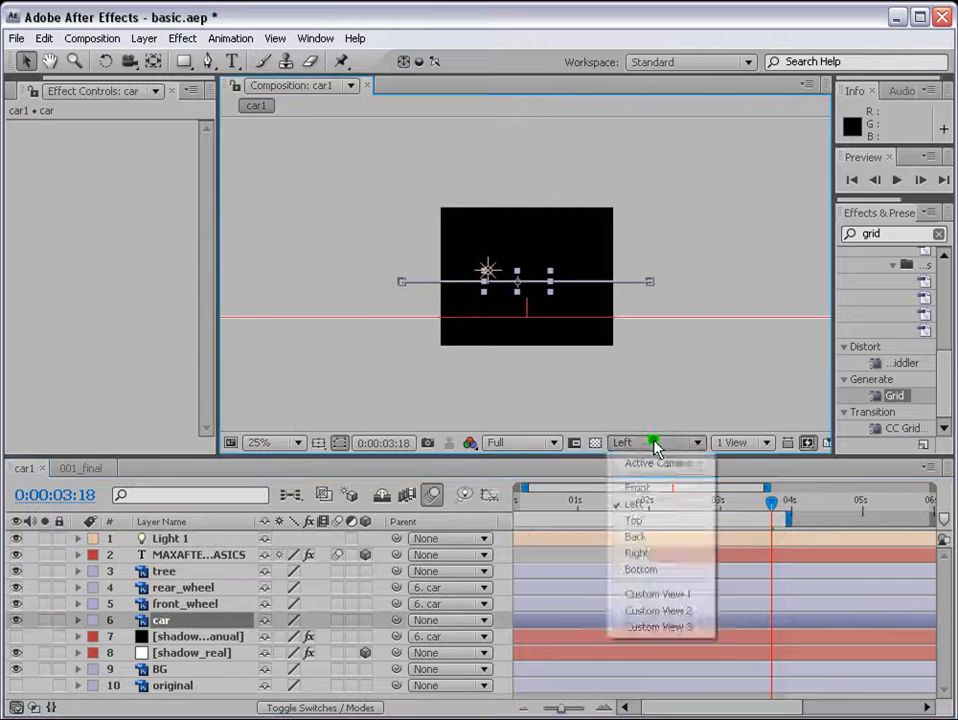
pyautogui.click(656, 463)
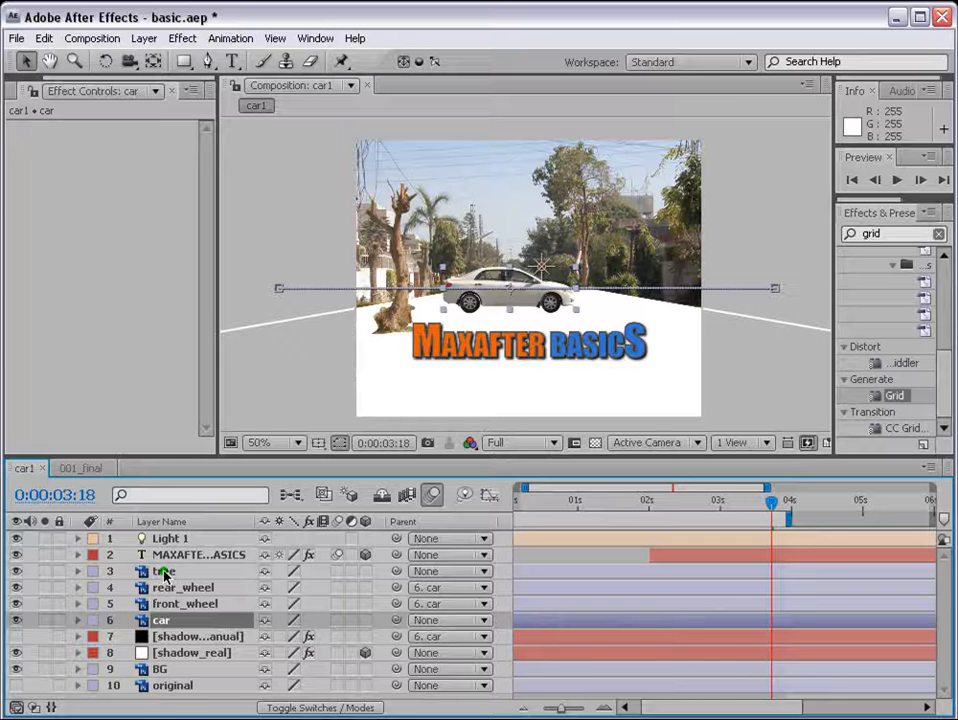
# Turn the tree, rear_wheel, front_wheel and car layers into 3D layers
pyautogui.click(364, 571)
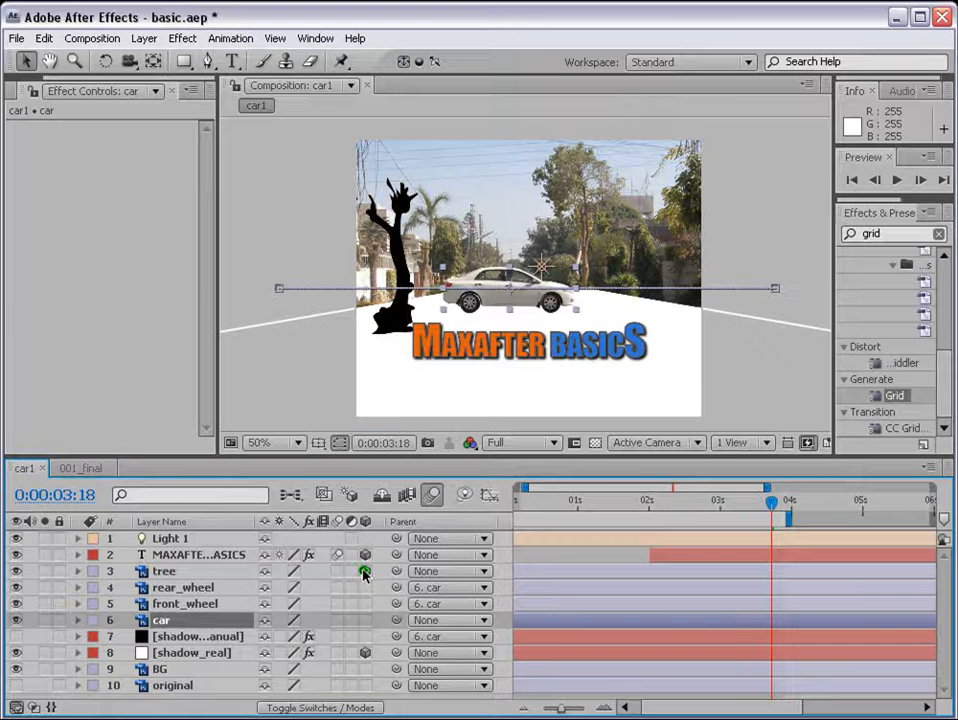
pyautogui.click(366, 588)
pyautogui.click(366, 604)
pyautogui.click(366, 620)
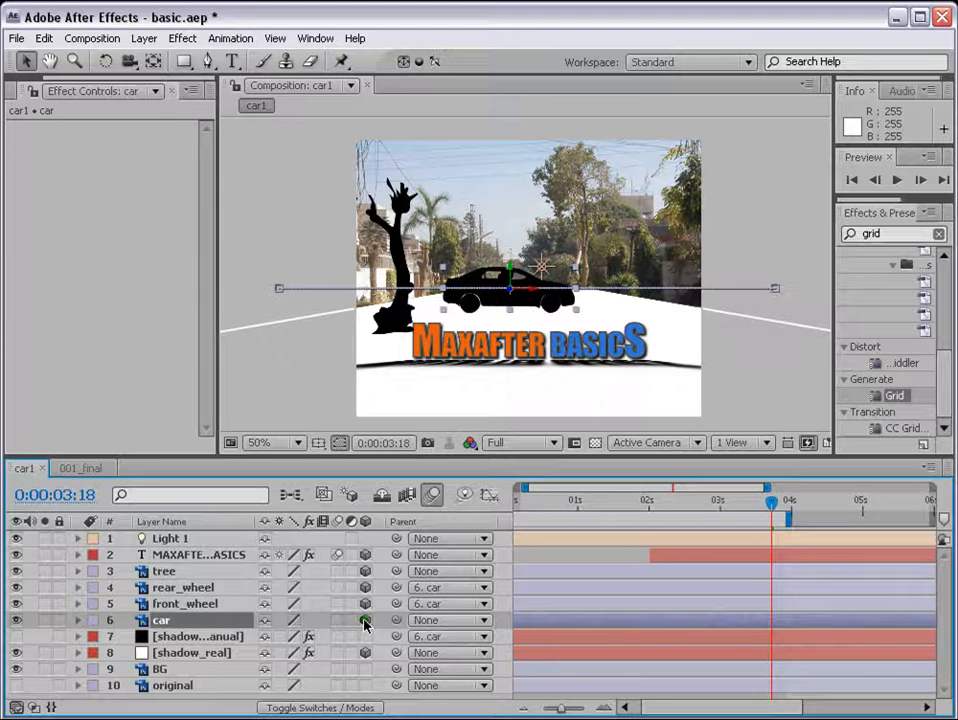
pyautogui.click(364, 637)
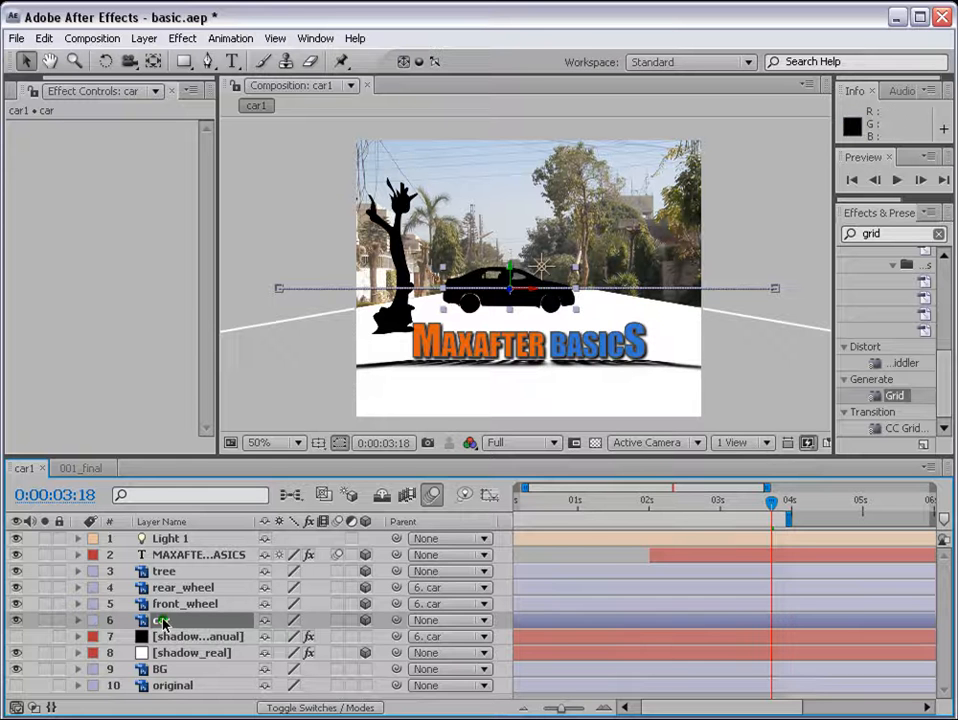
# Set Accepts Lights to Off and Casts Shadows to On in the material options of the car layer
pyautogui.press('a')
pyautogui.press('a')
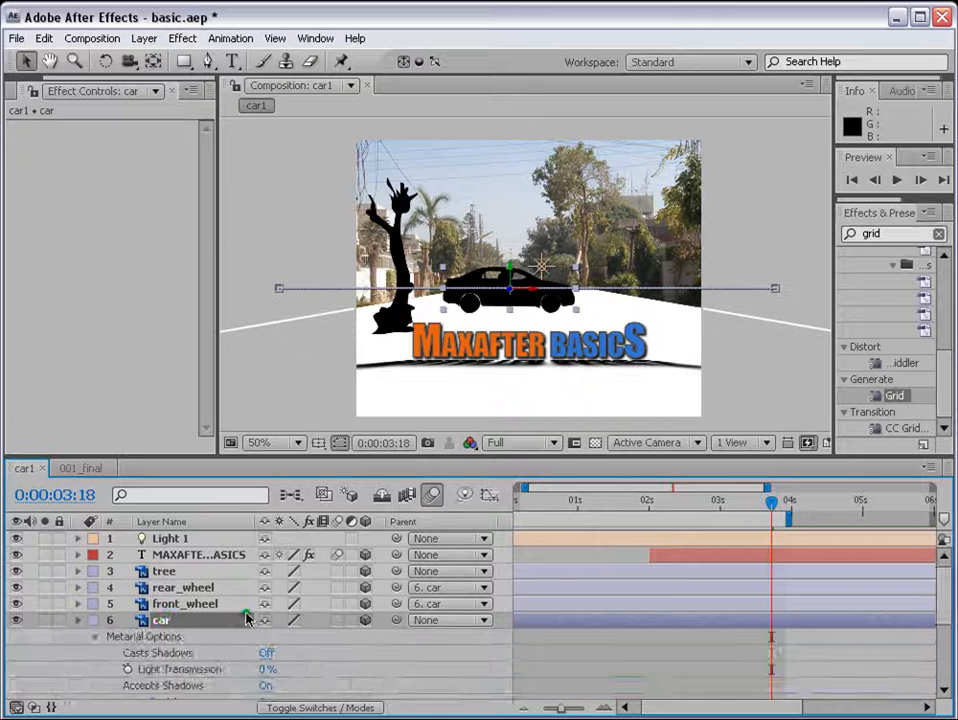
pyautogui.scroll(-3, 304, 607)
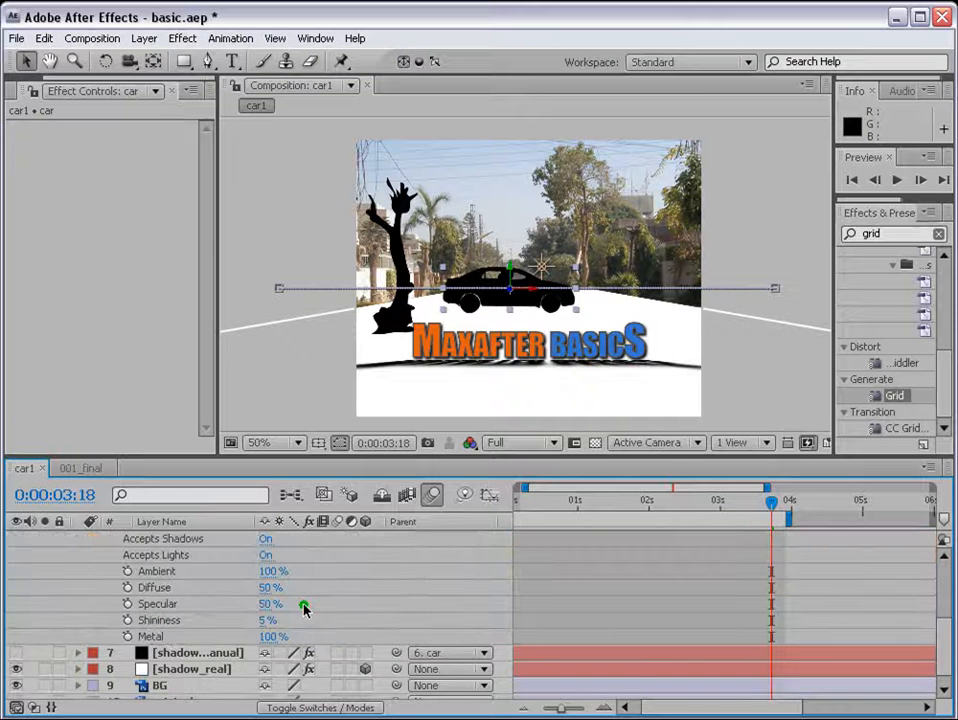
pyautogui.click(265, 554)
pyautogui.scroll(3, 381, 609)
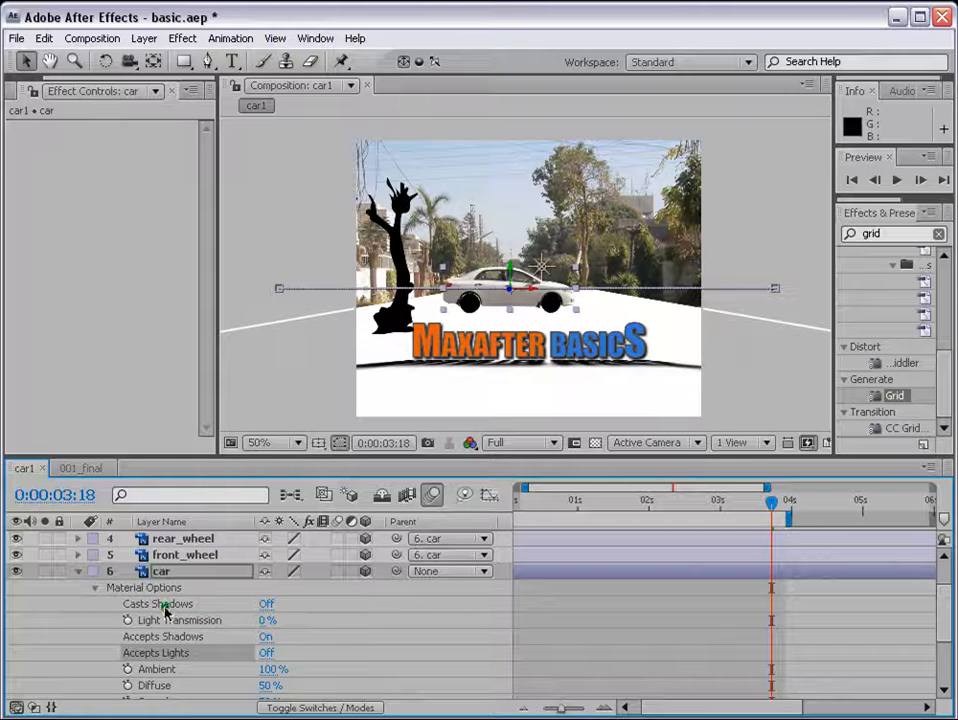
pyautogui.click(263, 605)
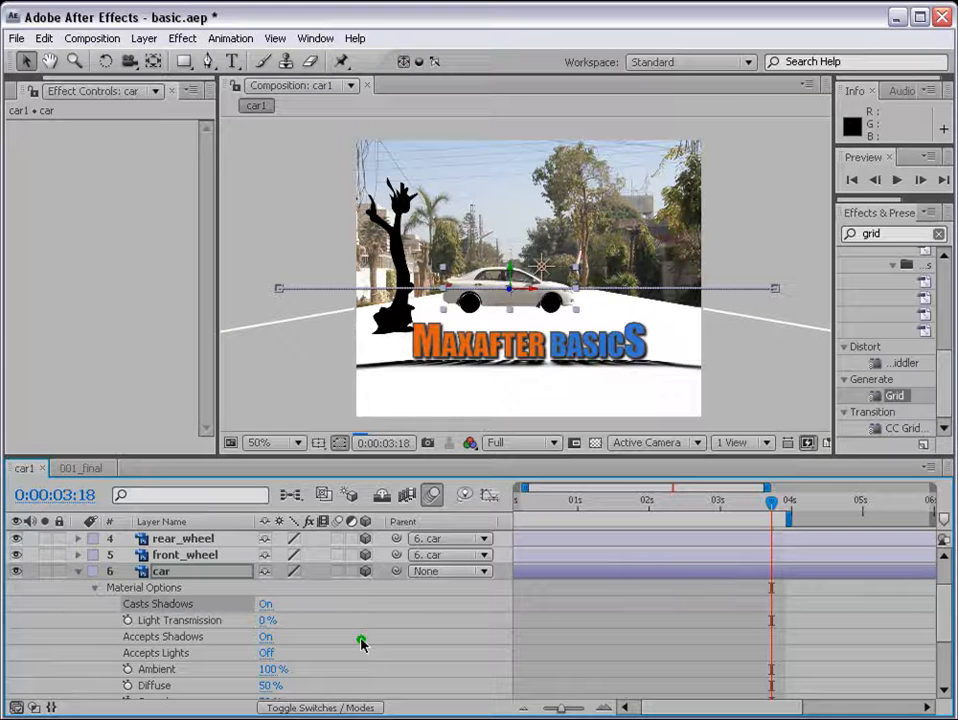
# Set Casts Shadows to On and Accepts Lights to Off in the material options of the front_wheel layer
pyautogui.click(187, 556)
pyautogui.press('a')
pyautogui.press('a')
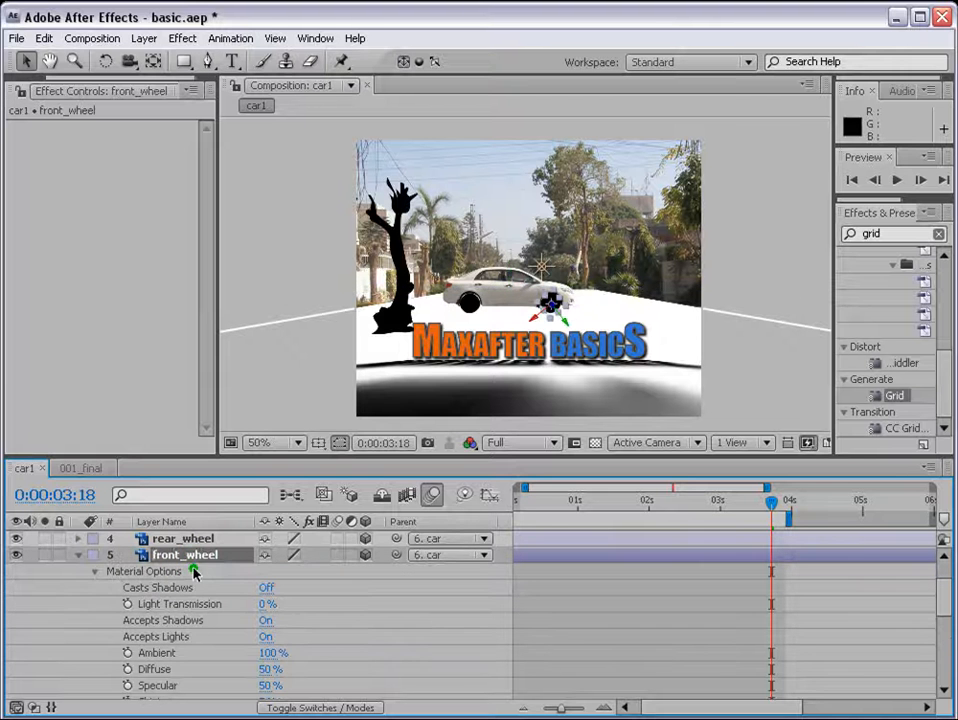
pyautogui.click(265, 589)
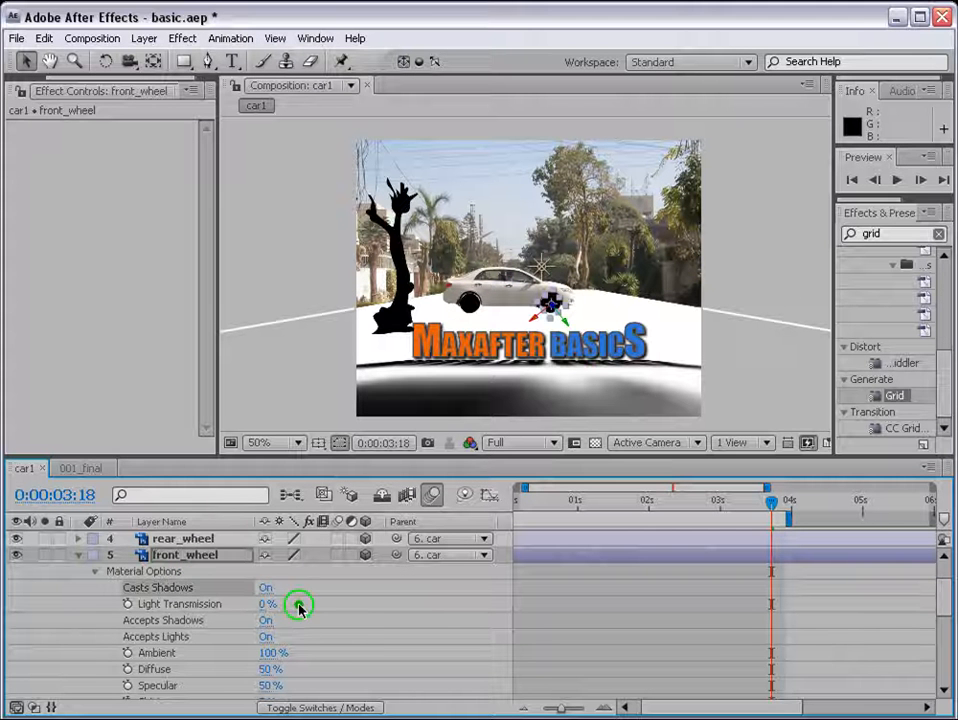
pyautogui.click(266, 637)
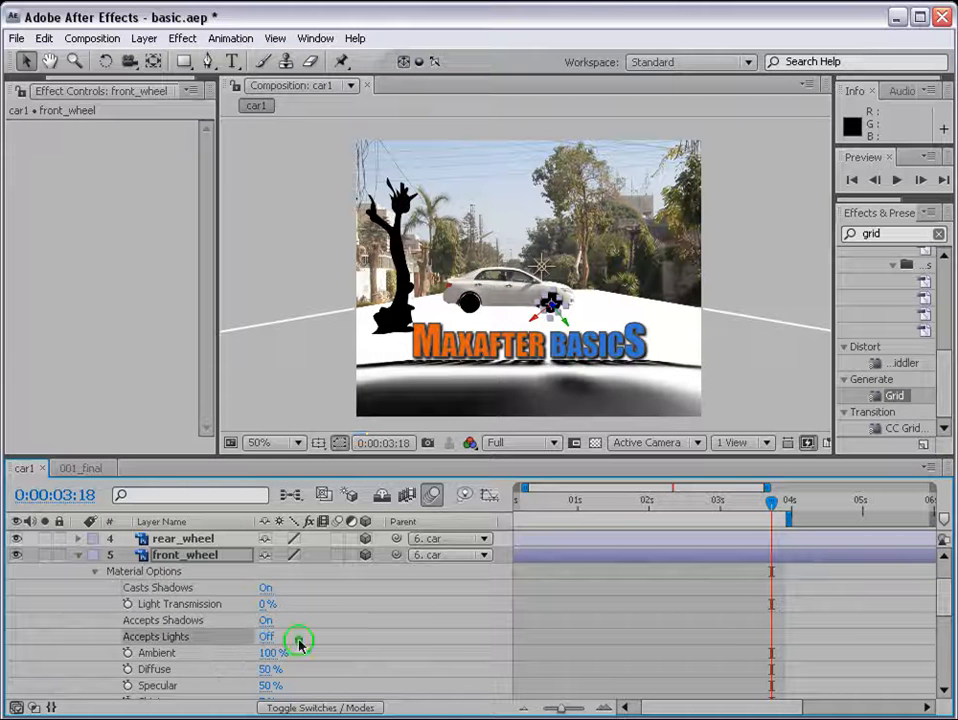
# Set Casts Shadows to On and Accepts Lights to Off for the rear_wheel layer, and collapse its properties
pyautogui.click(196, 540)
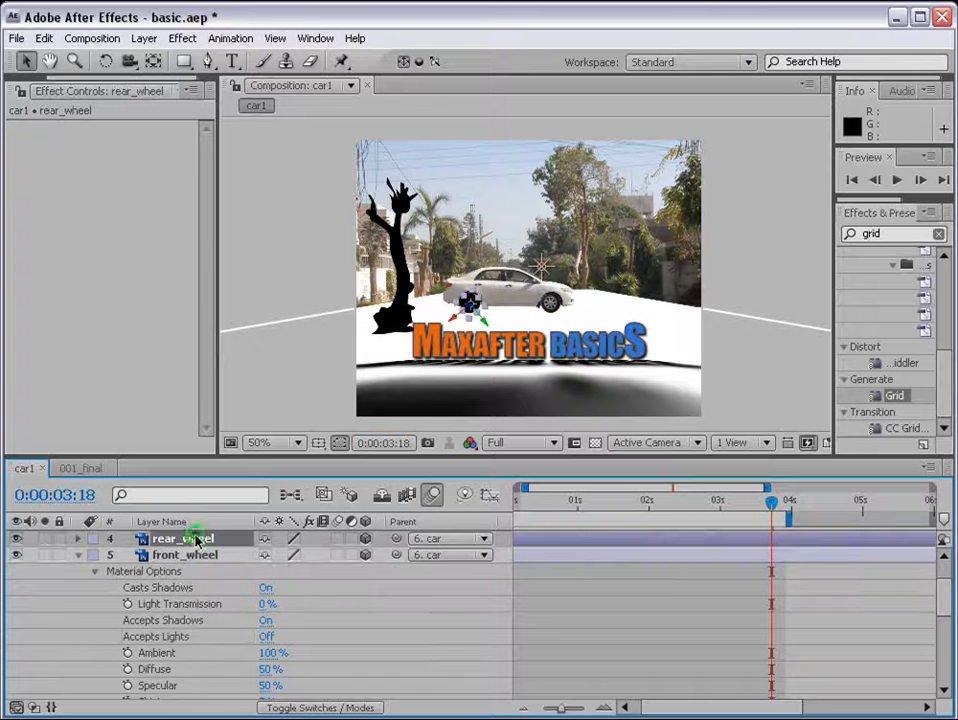
pyautogui.scroll(2, 272, 640)
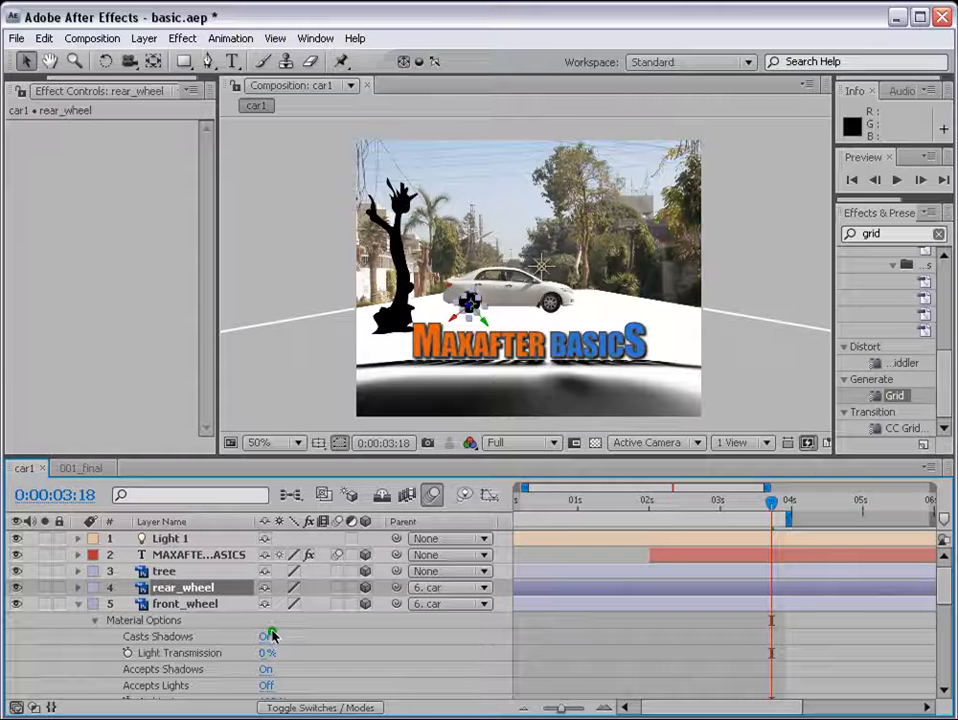
pyautogui.press('a')
pyautogui.press('a')
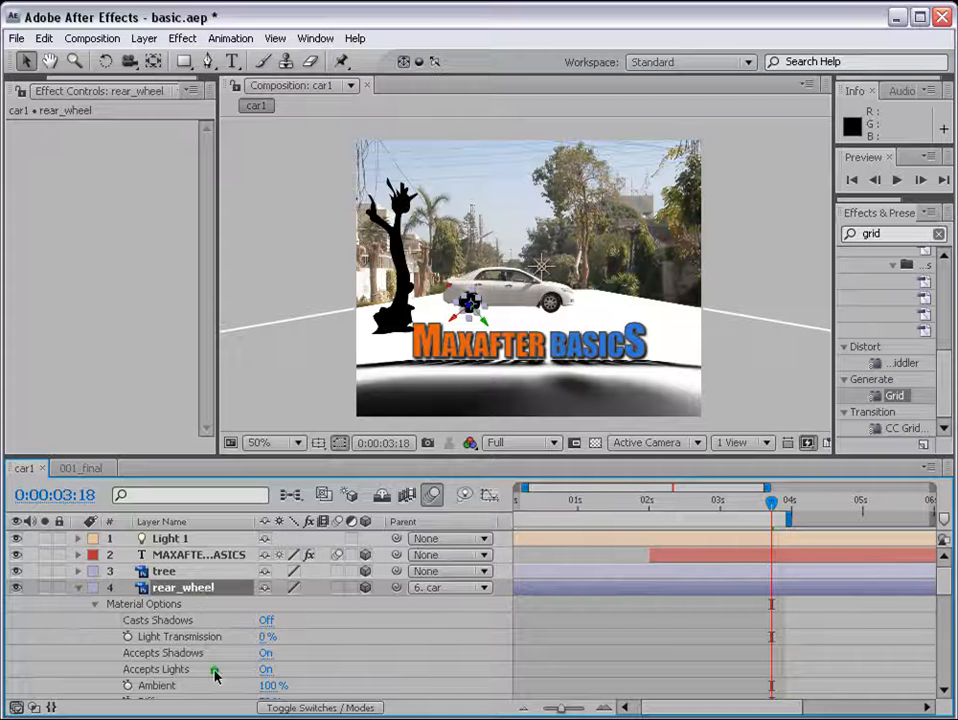
pyautogui.click(266, 621)
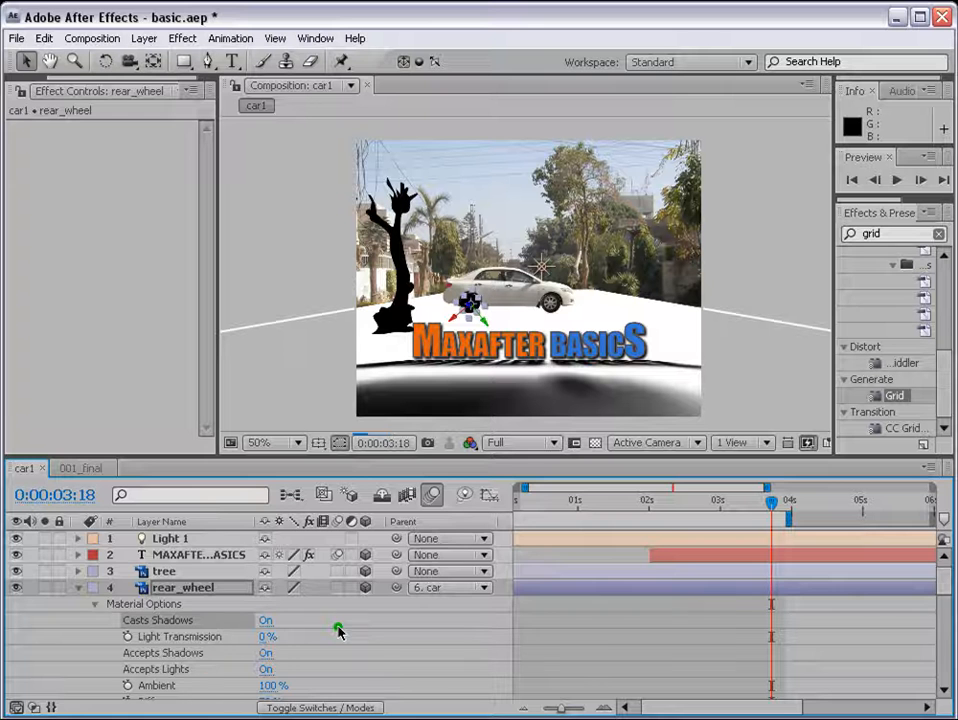
pyautogui.scroll(-2, 275, 657)
pyautogui.click(266, 622)
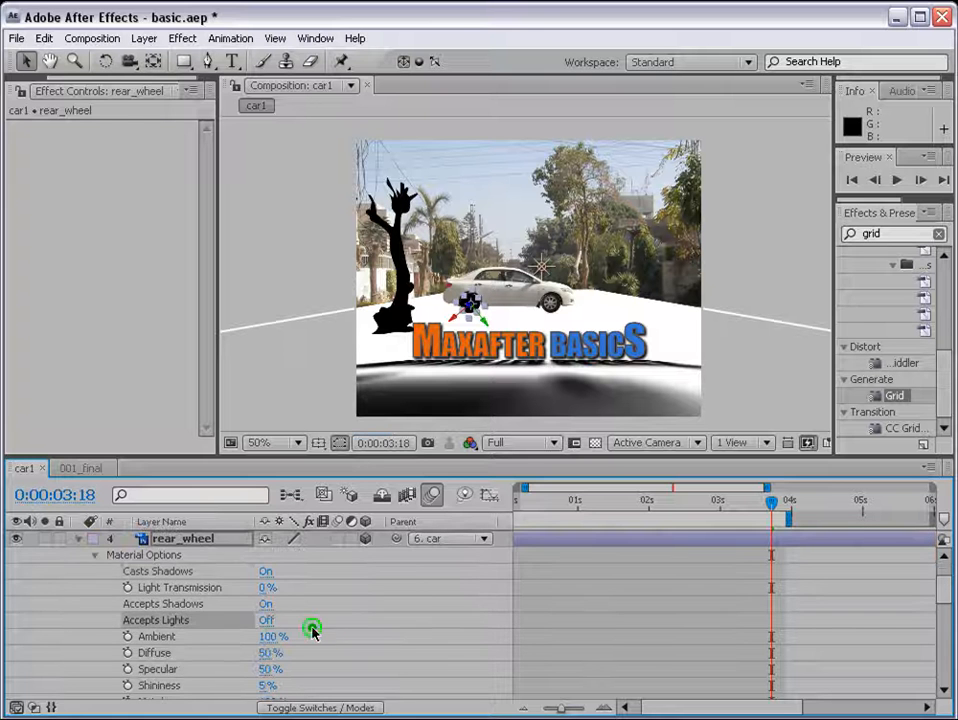
pyautogui.scroll(2, 410, 633)
pyautogui.click(79, 588)
# Set Casts Shadows to On and Accepts Lights to Off for the tree layer, and collapse its properties
pyautogui.click(158, 571)
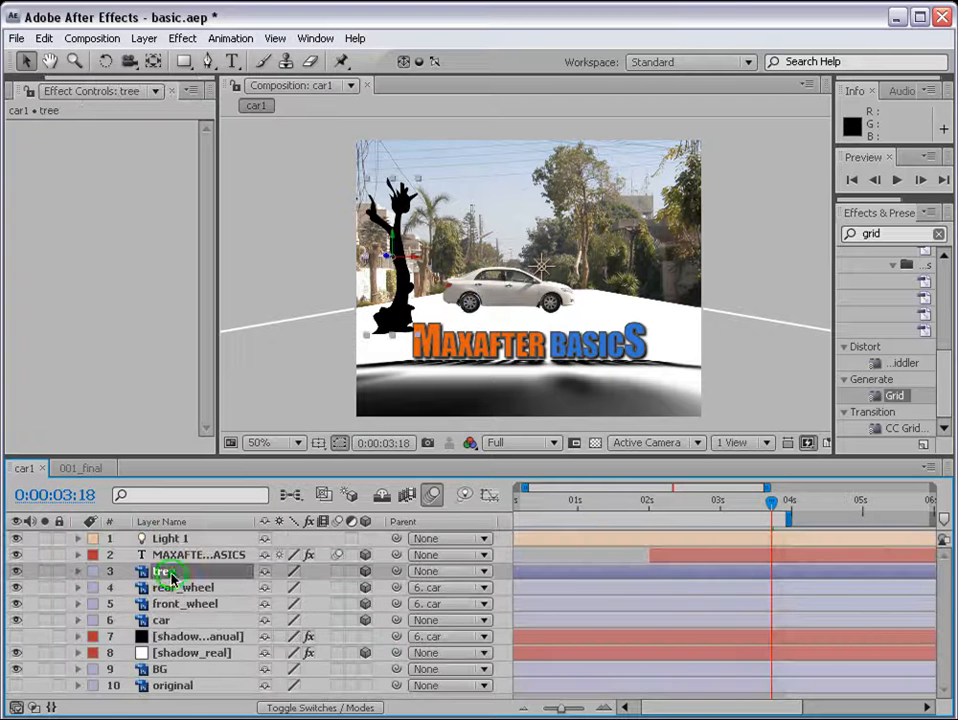
pyautogui.press('a')
pyautogui.press('a')
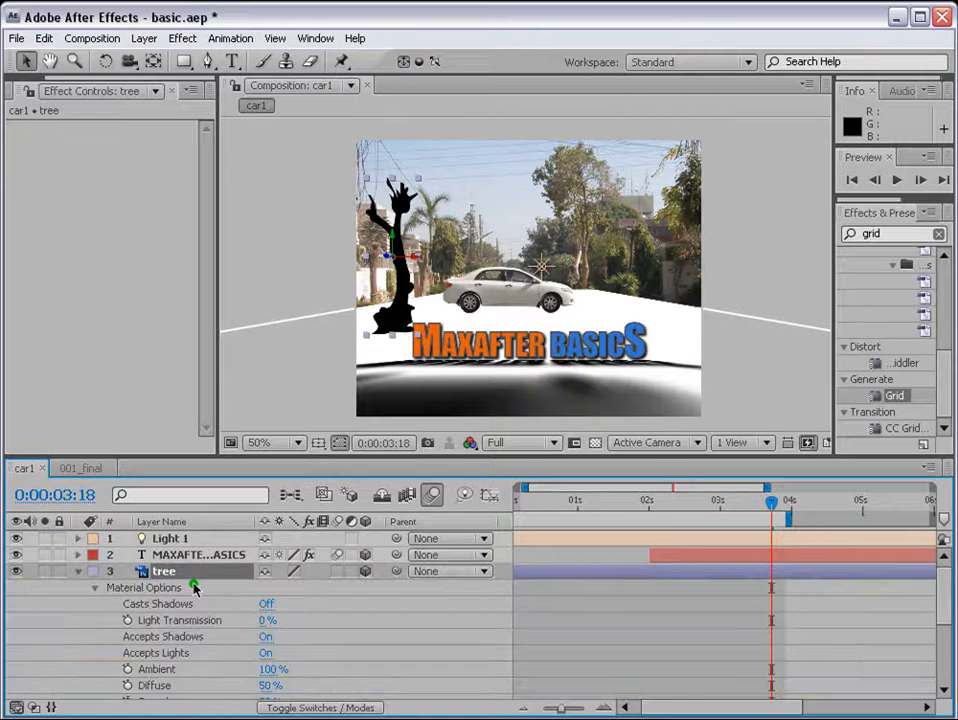
pyautogui.click(266, 604)
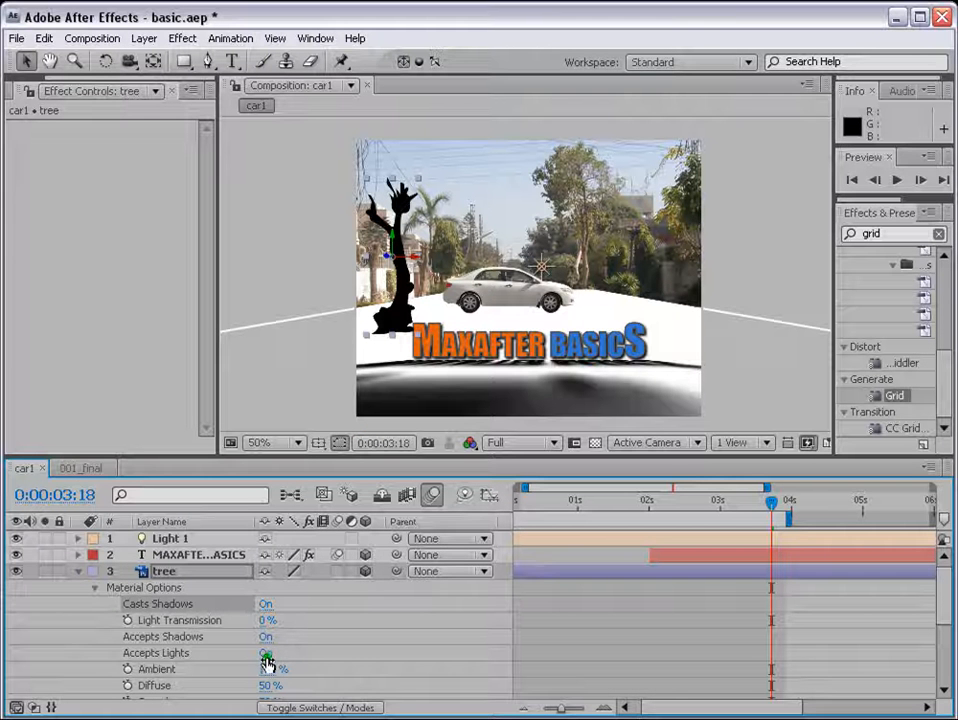
pyautogui.click(265, 653)
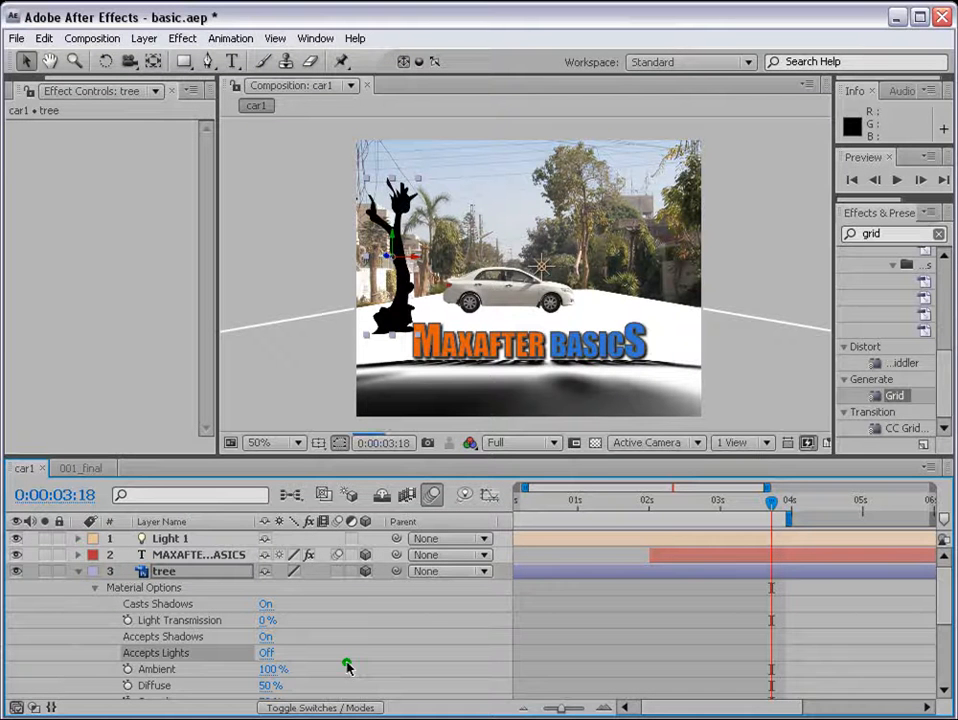
pyautogui.press('u')
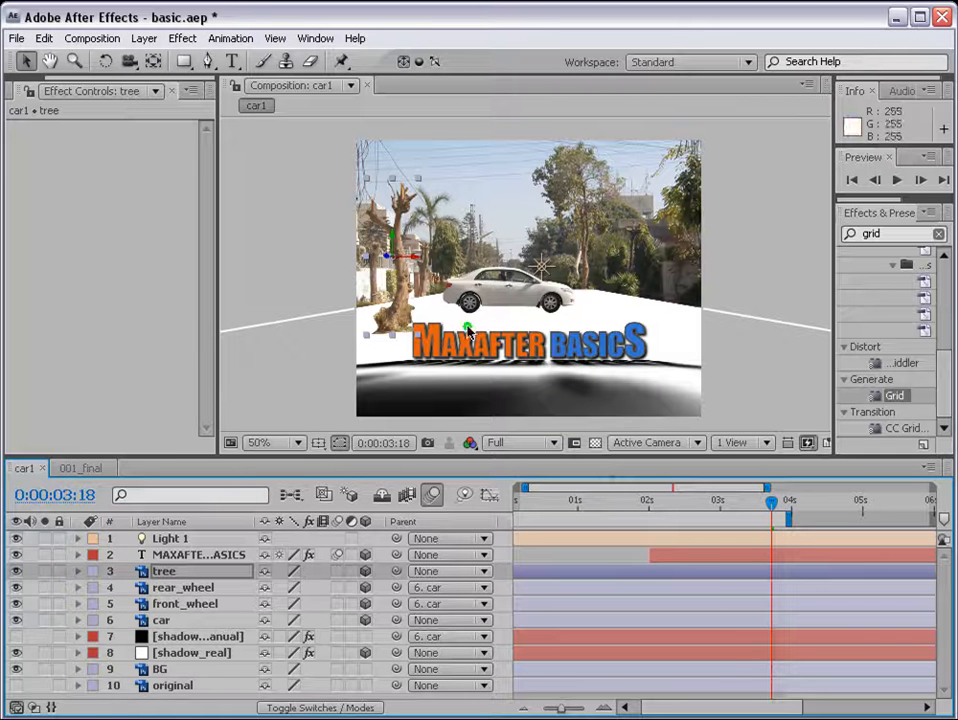
# In the Top view, move the MAXAFTER BASICS title and the tree forward along Z, in front of the car
pyautogui.click(668, 444)
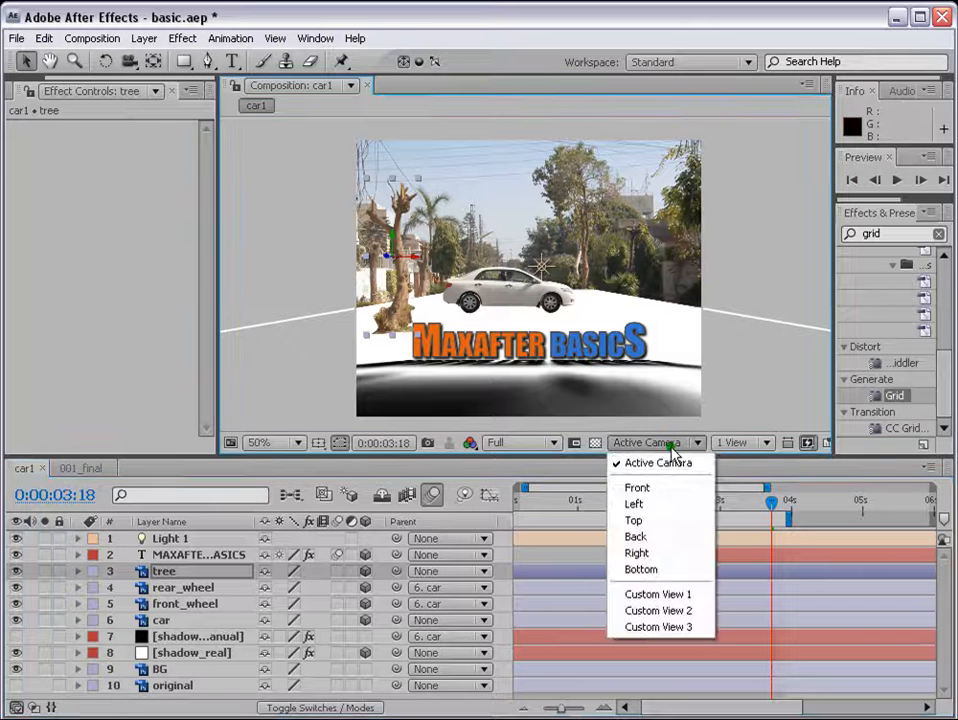
pyautogui.click(655, 521)
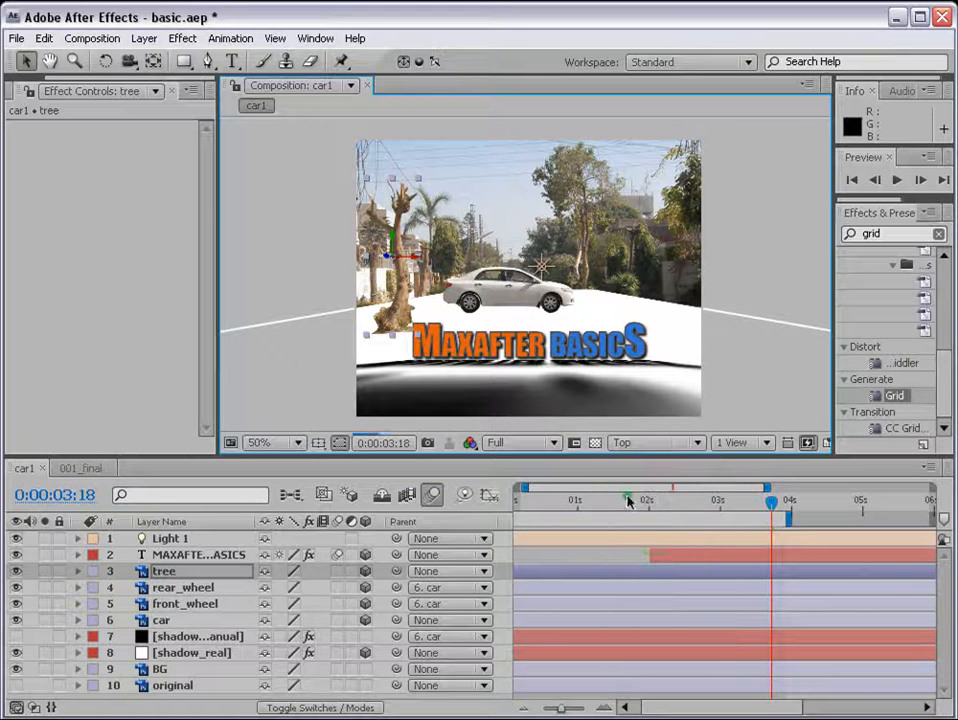
pyautogui.scroll(-1, 522, 304)
pyautogui.scroll(1, 522, 304)
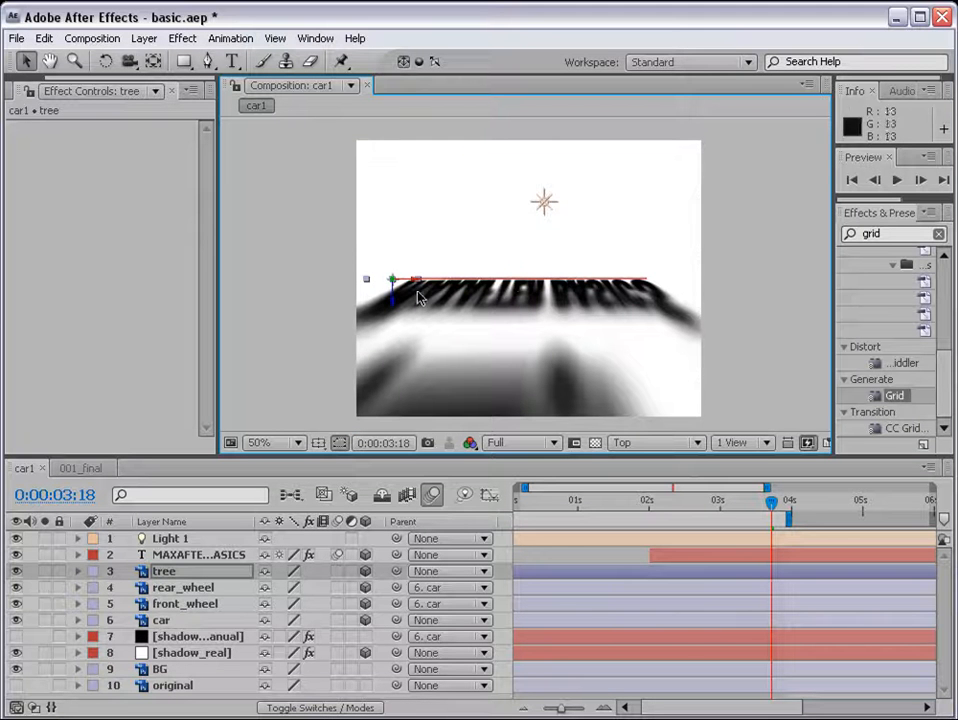
pyautogui.click(165, 620)
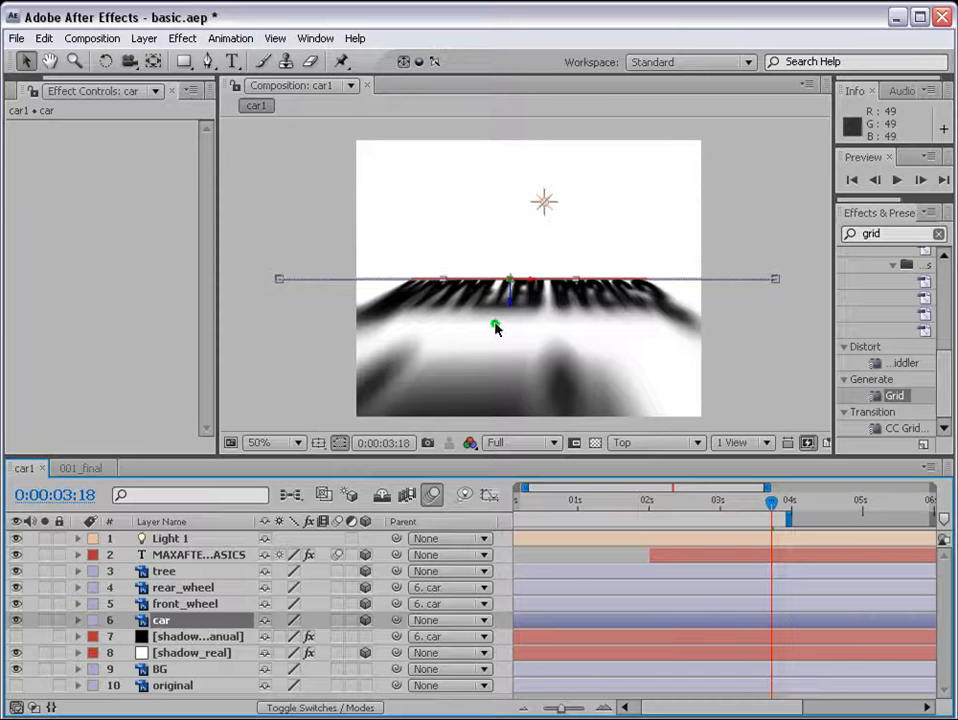
pyautogui.click(209, 556)
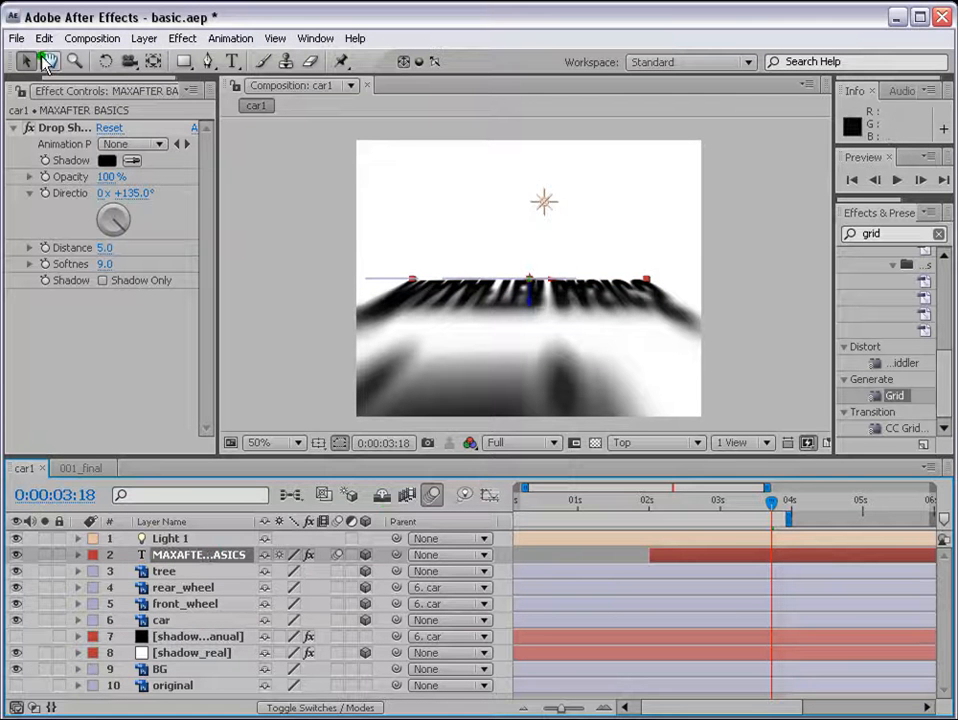
pyautogui.moveTo(533, 300); pyautogui.dragTo(535, 349)
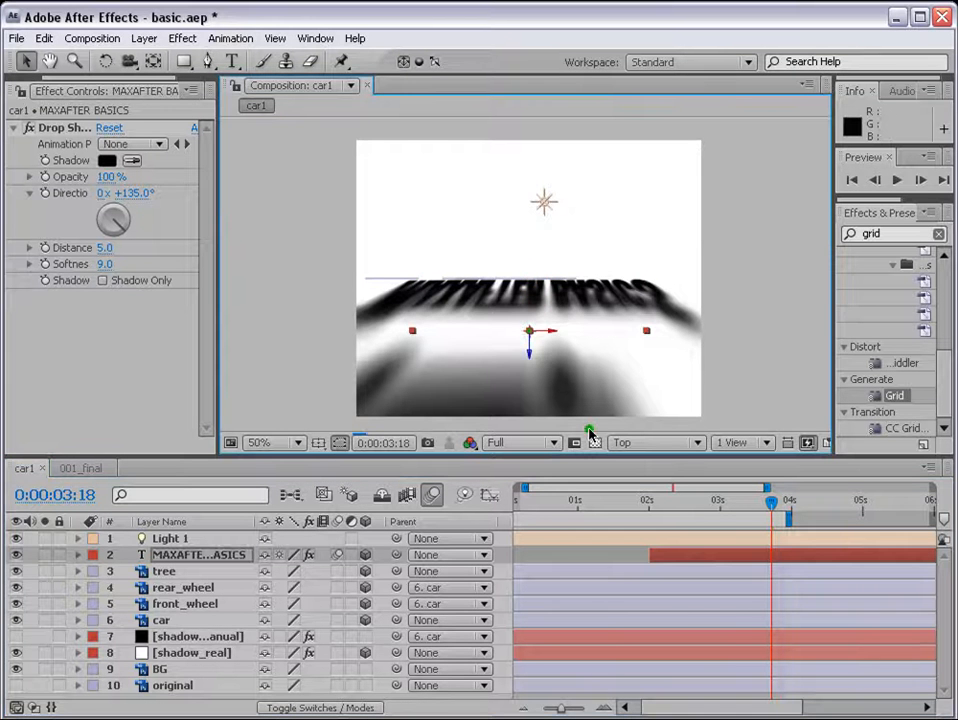
pyautogui.press(',')
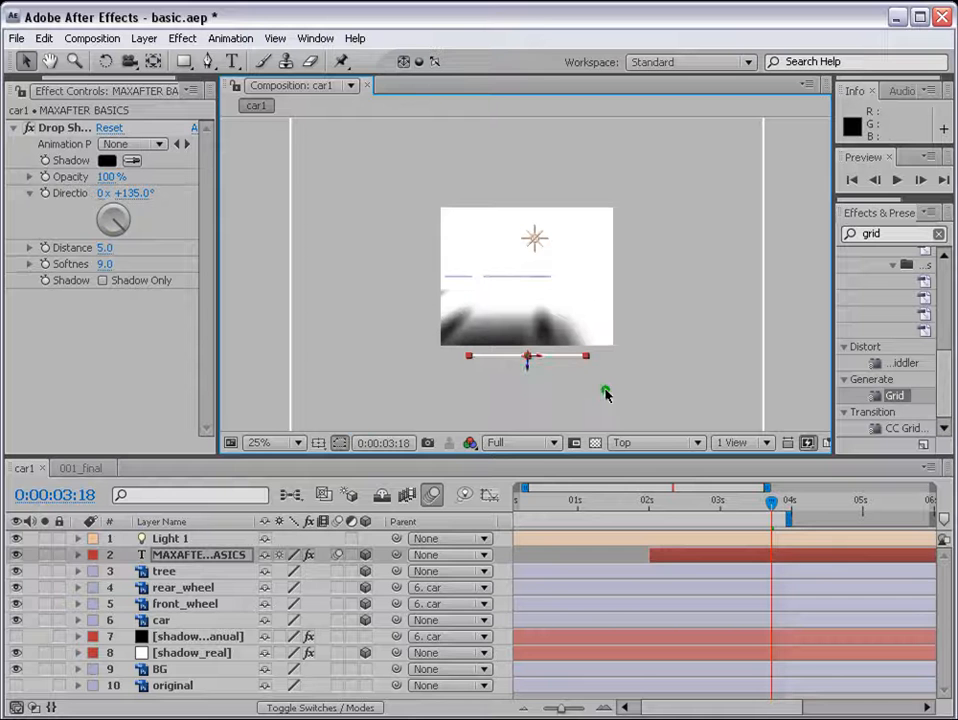
pyautogui.click(163, 571)
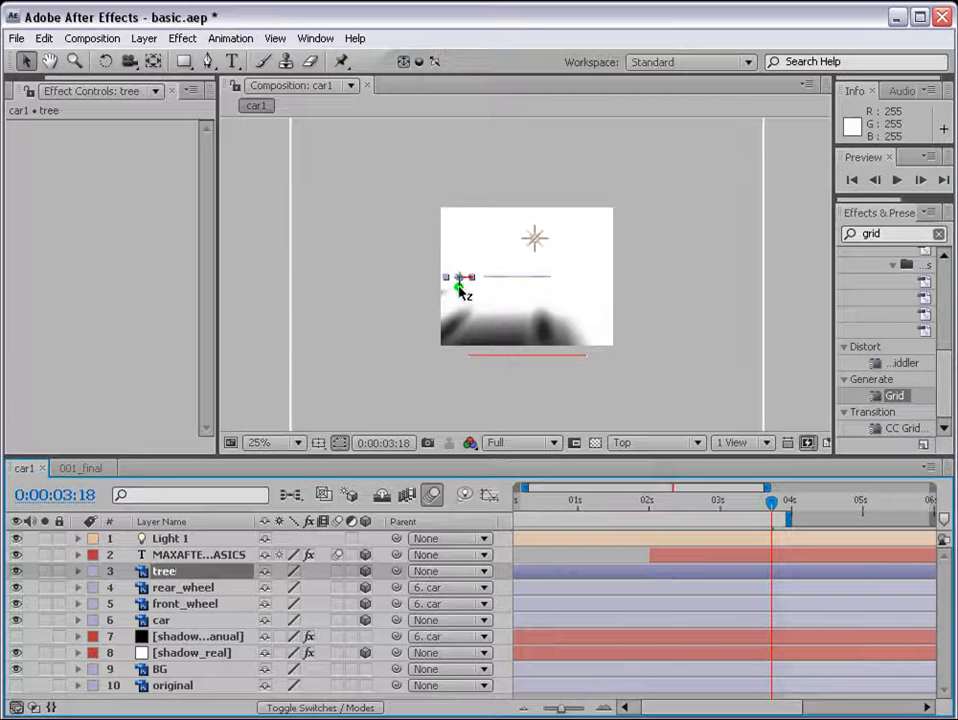
pyautogui.moveTo(459, 300); pyautogui.dragTo(477, 402)
# Move Light 1 closer behind the car and slightly left in the Top view, and return to the Active Camera view
pyautogui.click(535, 238)
pyautogui.moveTo(535, 237); pyautogui.dragTo(539, 260)
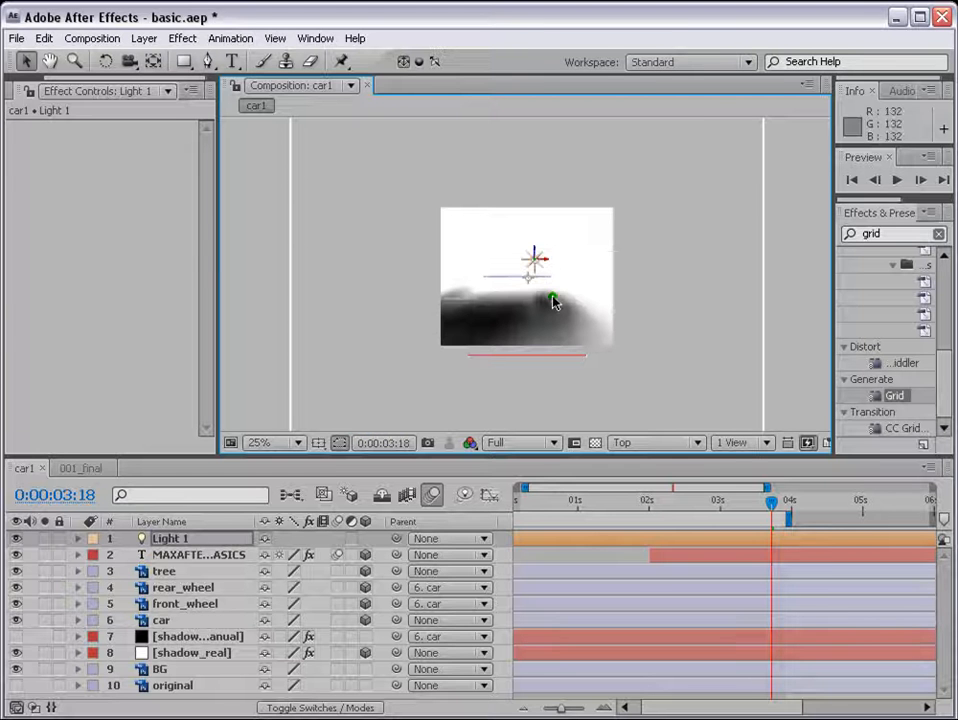
pyautogui.moveTo(536, 261); pyautogui.dragTo(527, 262)
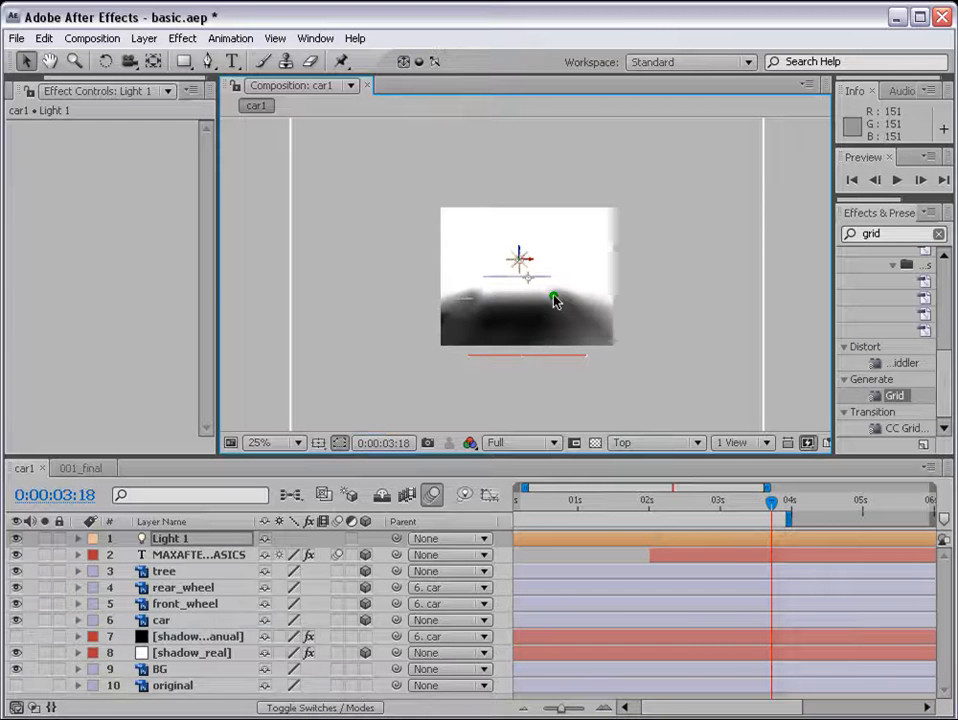
pyautogui.press('.')
pyautogui.moveTo(514, 226); pyautogui.dragTo(552, 293)
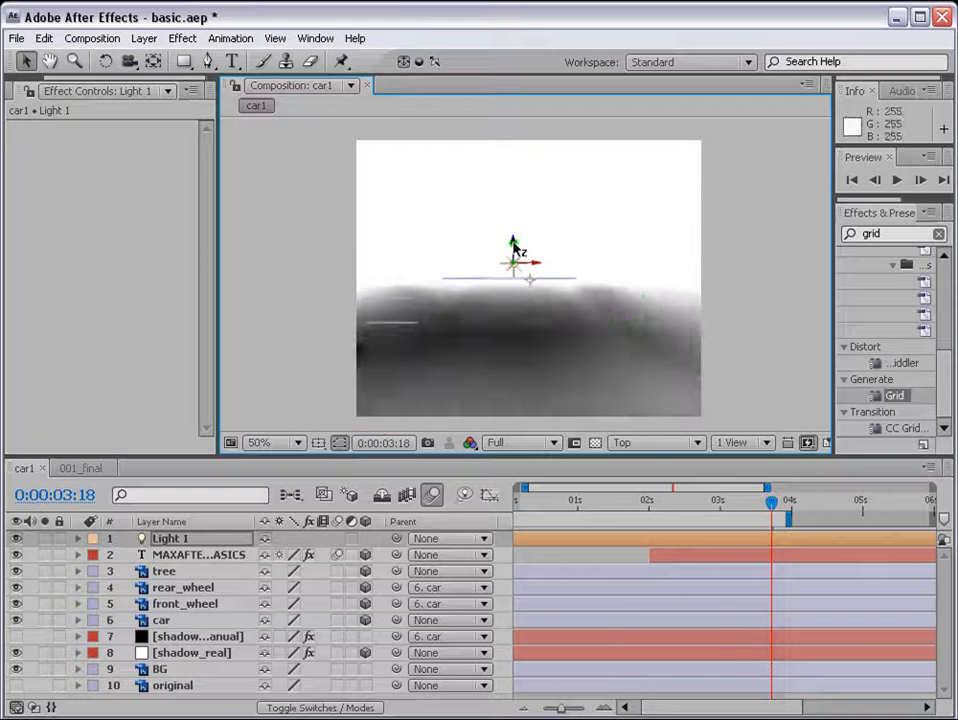
pyautogui.click(650, 442)
pyautogui.click(656, 462)
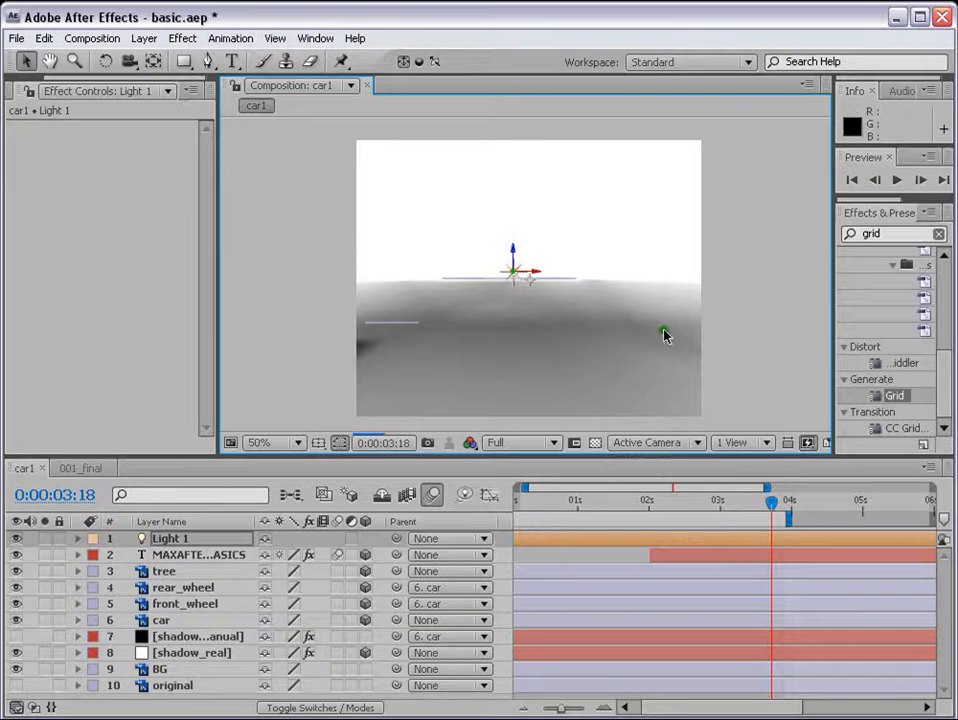
# Scale down the MAXAFTER BASICS title proportionally and set the composition's preview resolution to Half
pyautogui.click(195, 556)
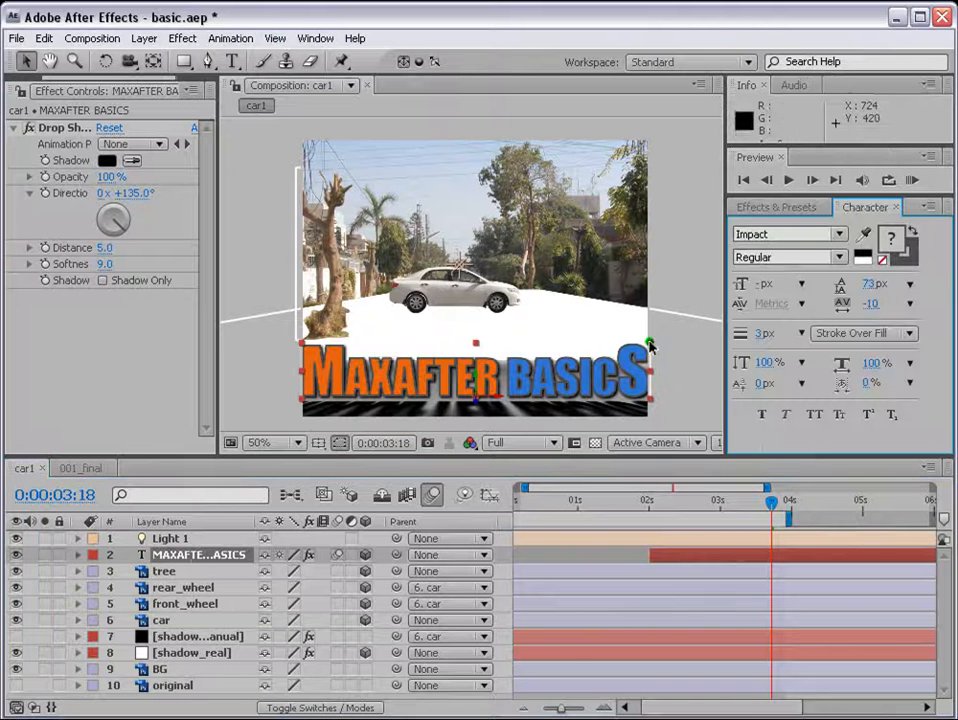
pyautogui.moveTo(650, 345); pyautogui.dragTo(627, 366)
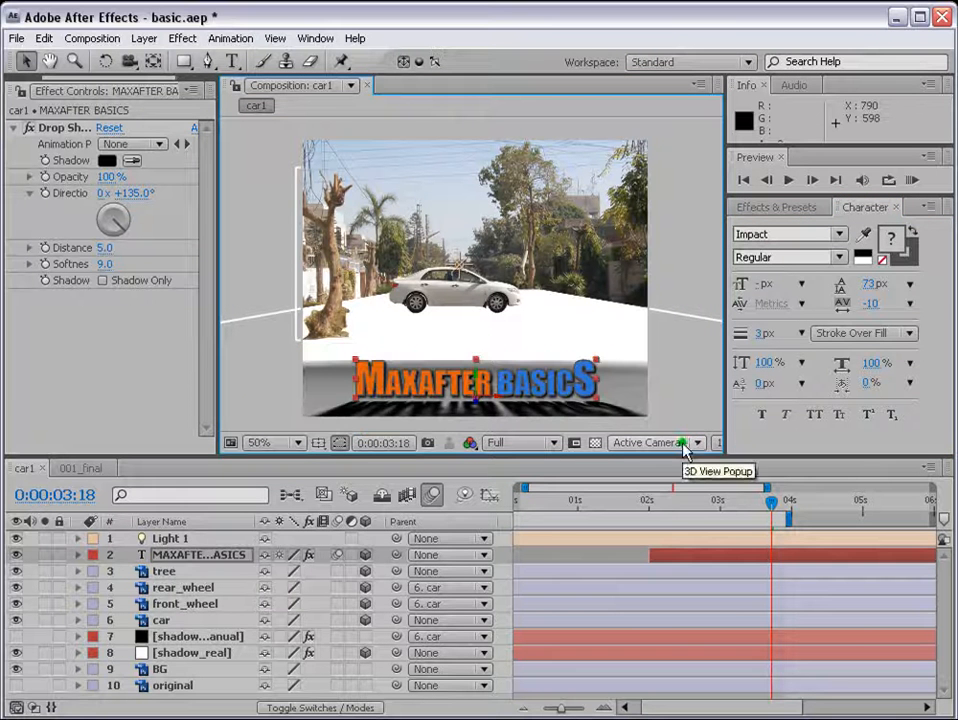
pyautogui.click(530, 442)
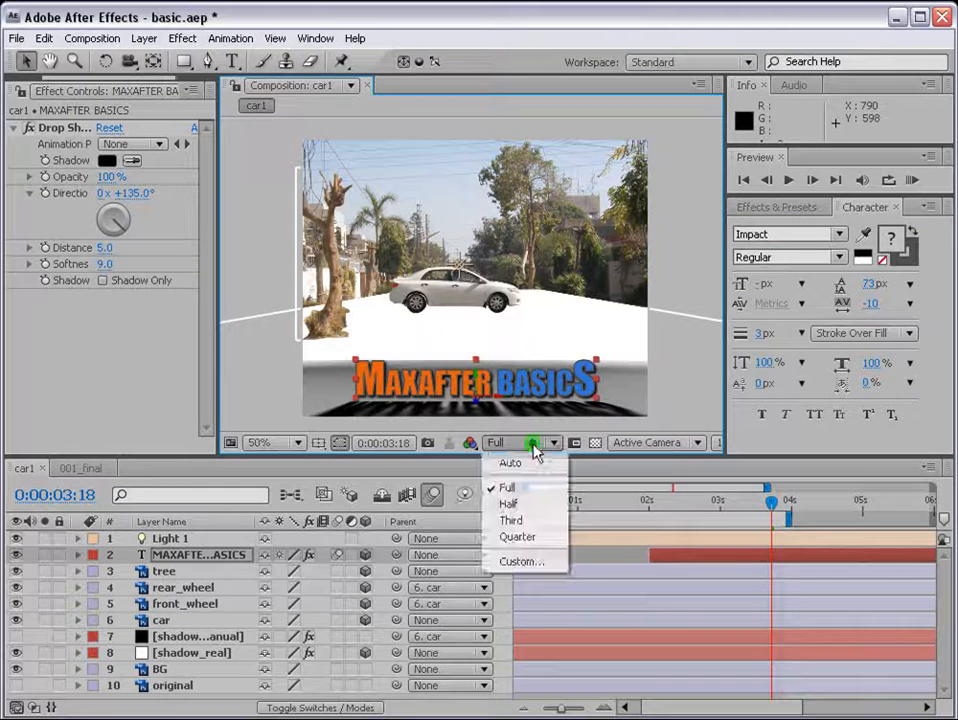
pyautogui.click(528, 506)
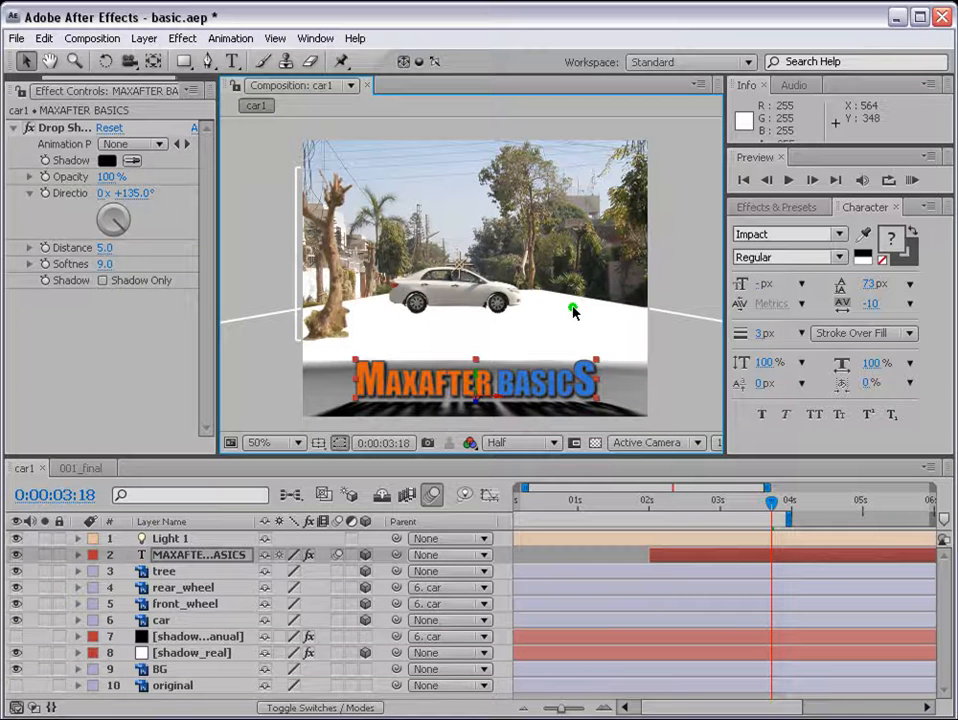
pyautogui.click(527, 442)
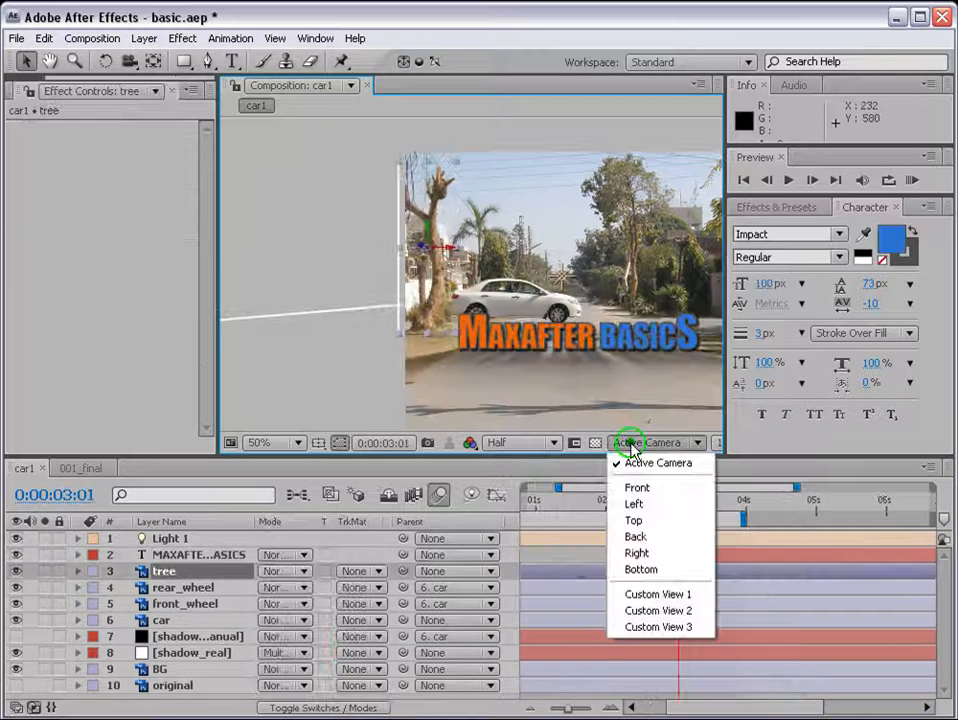
# In the Front view, raise the shadow_real floor slightly to meet the bottom of the car's wheels
pyautogui.click(636, 489)
pyautogui.scroll(2, 518, 370)
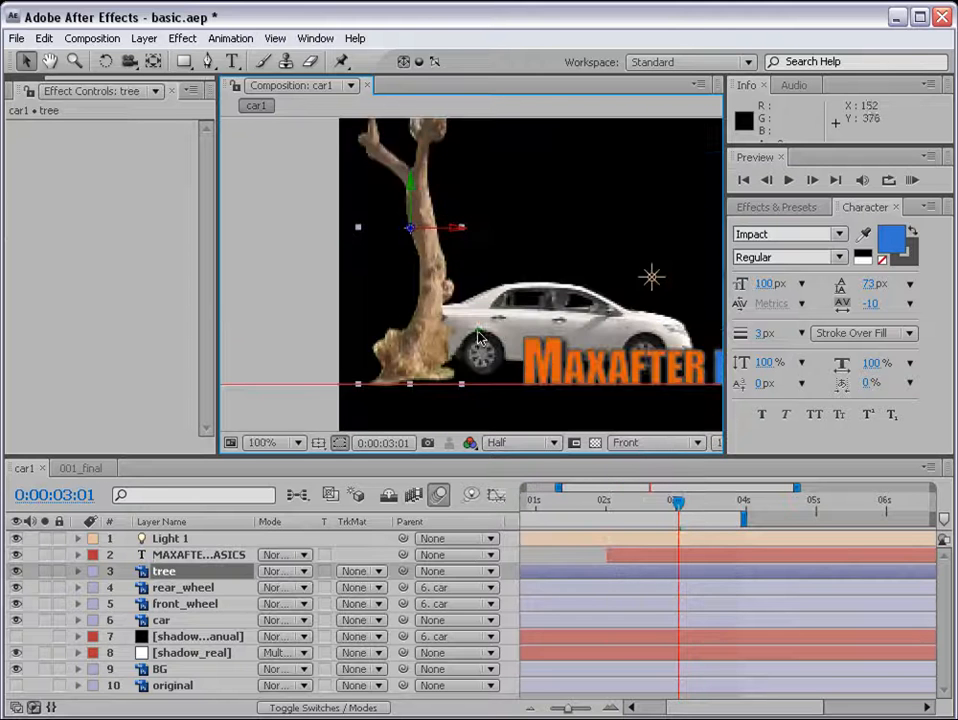
pyautogui.scroll(-2, 478, 340)
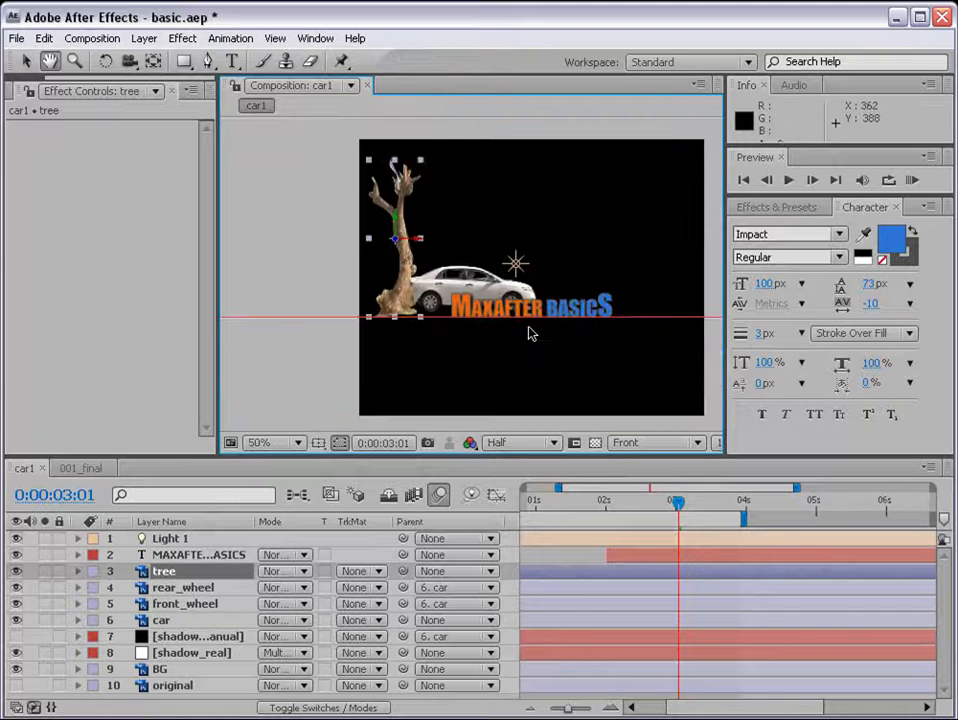
pyautogui.scroll(2, 535, 325)
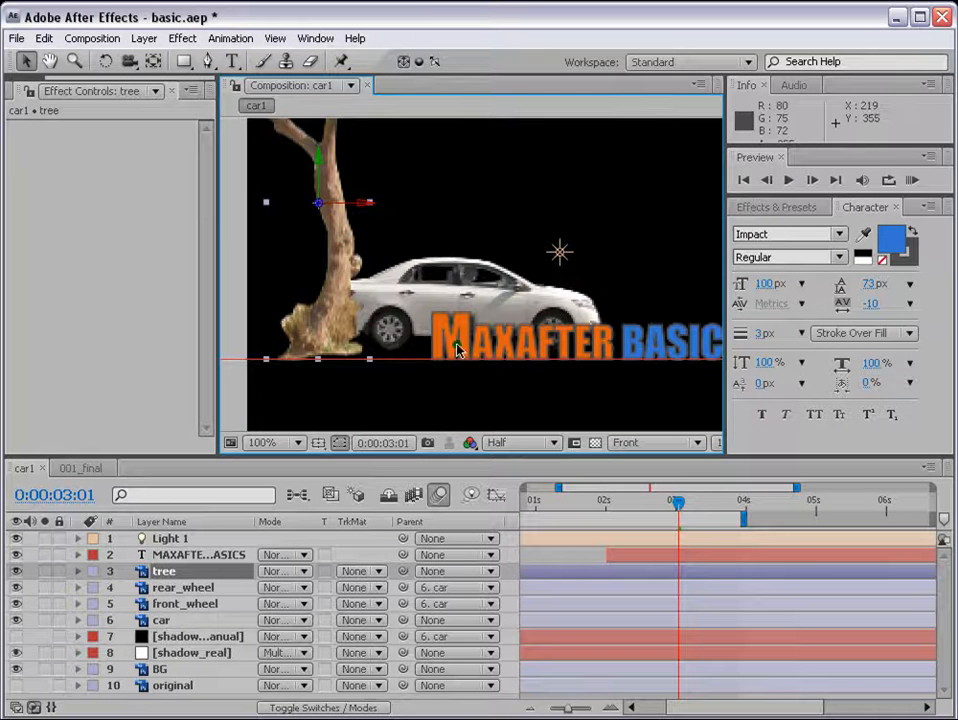
pyautogui.click(173, 655)
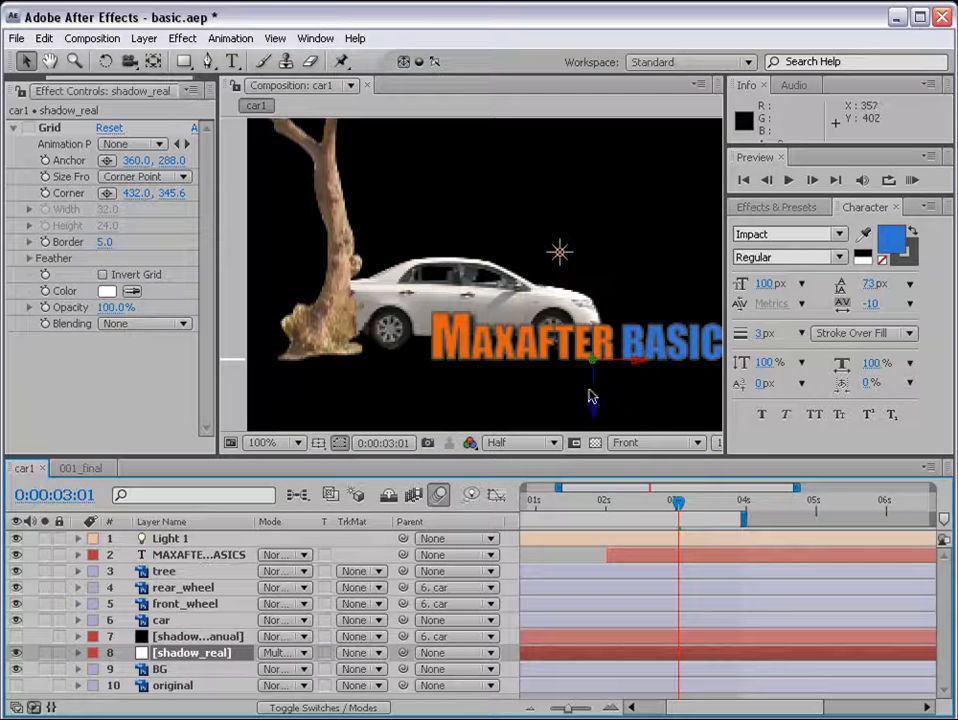
pyautogui.moveTo(596, 401); pyautogui.dragTo(596, 393)
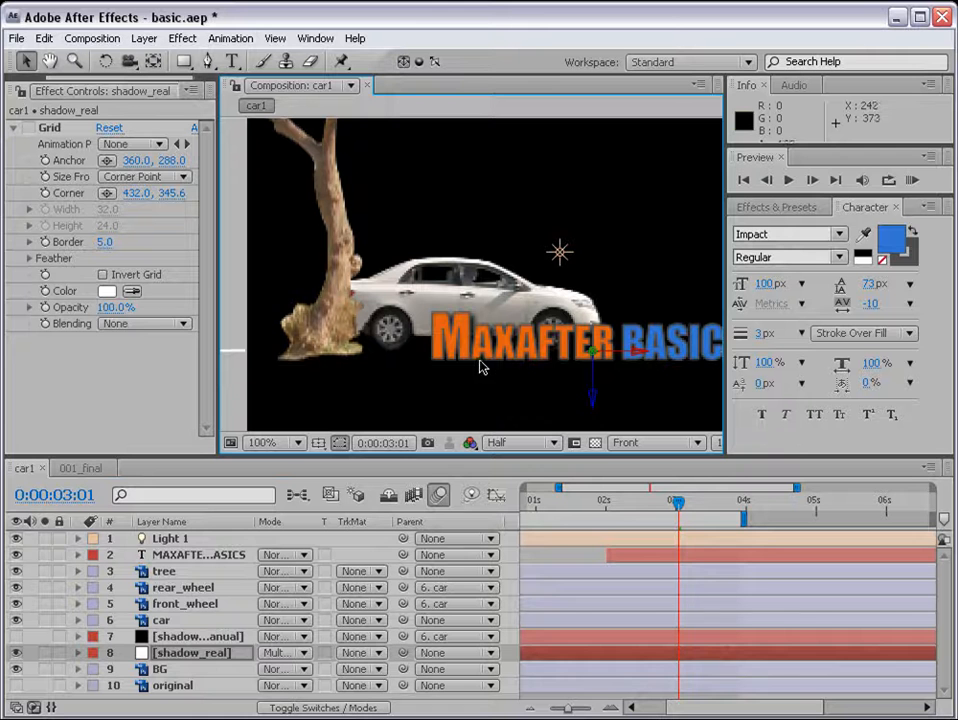
# Raise the MAXAFTER BASICS title and the tree along Y so their bases sit on the shadow_real floor line
pyautogui.click(462, 334)
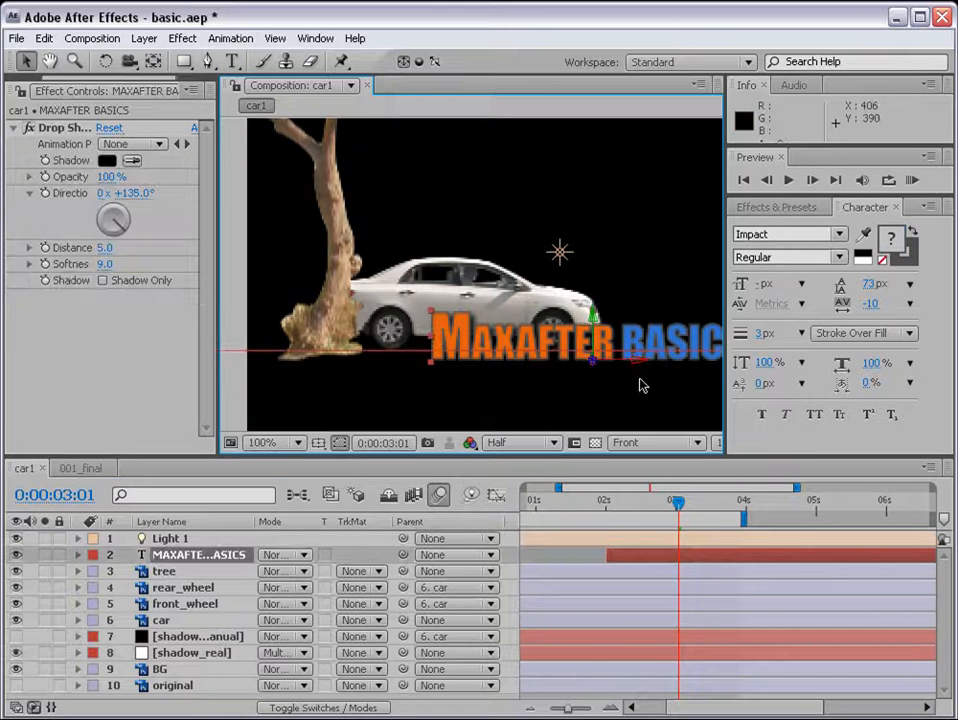
pyautogui.moveTo(597, 313); pyautogui.dragTo(600, 316)
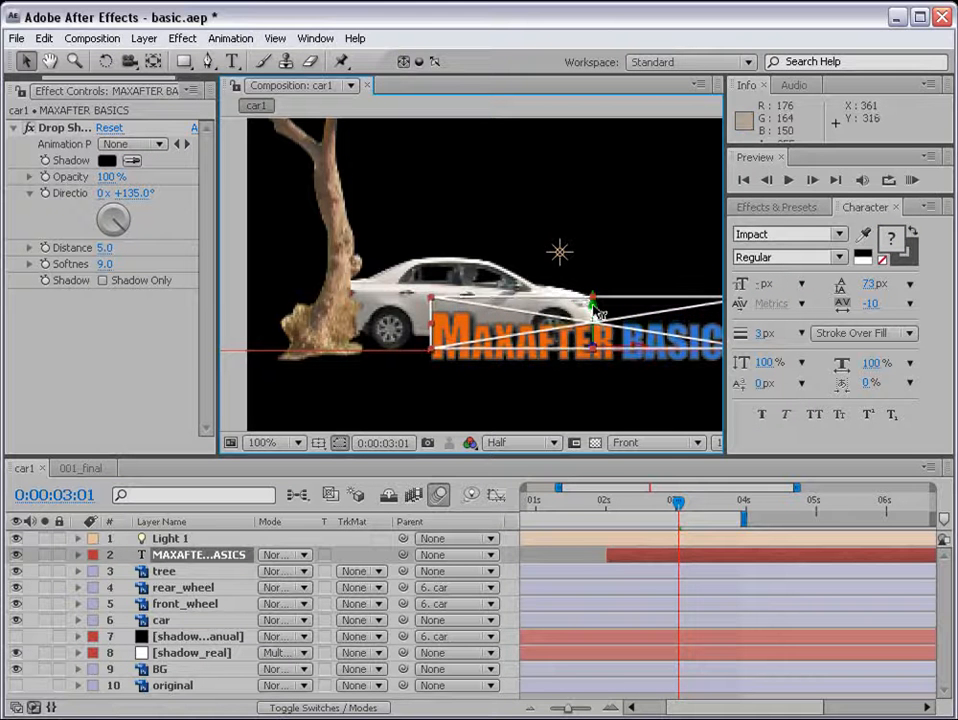
pyautogui.click(333, 283)
pyautogui.moveTo(322, 180); pyautogui.dragTo(276, 345)
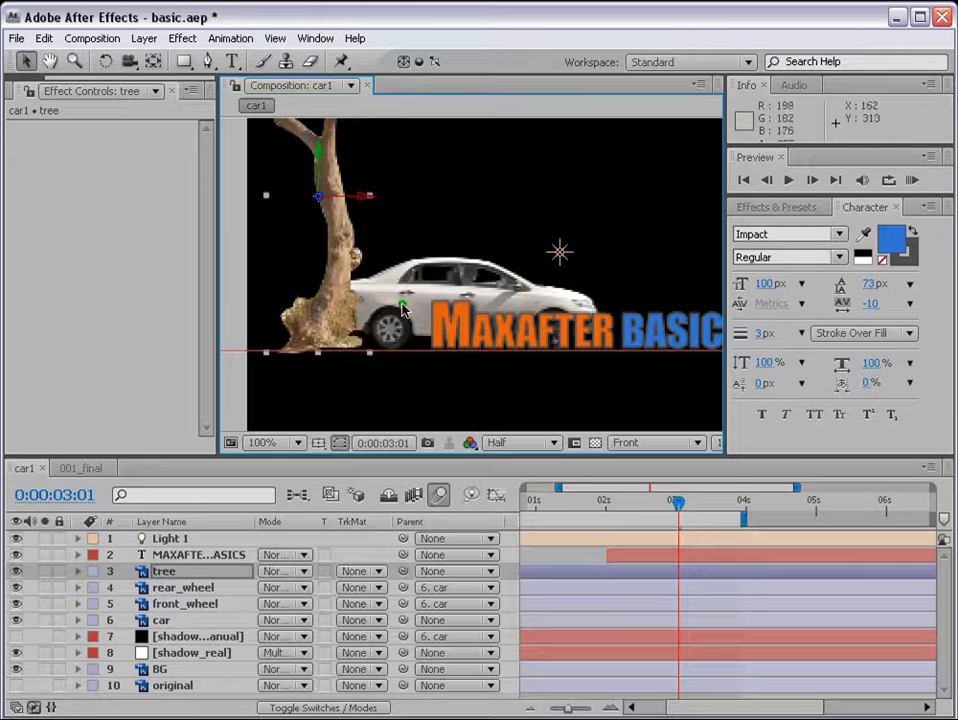
# Move the tree layer's anchor point down to the base of the trunk at the floor line
pyautogui.press('space')
pyautogui.moveTo(399, 303); pyautogui.dragTo(437, 344)
pyautogui.click(153, 62)
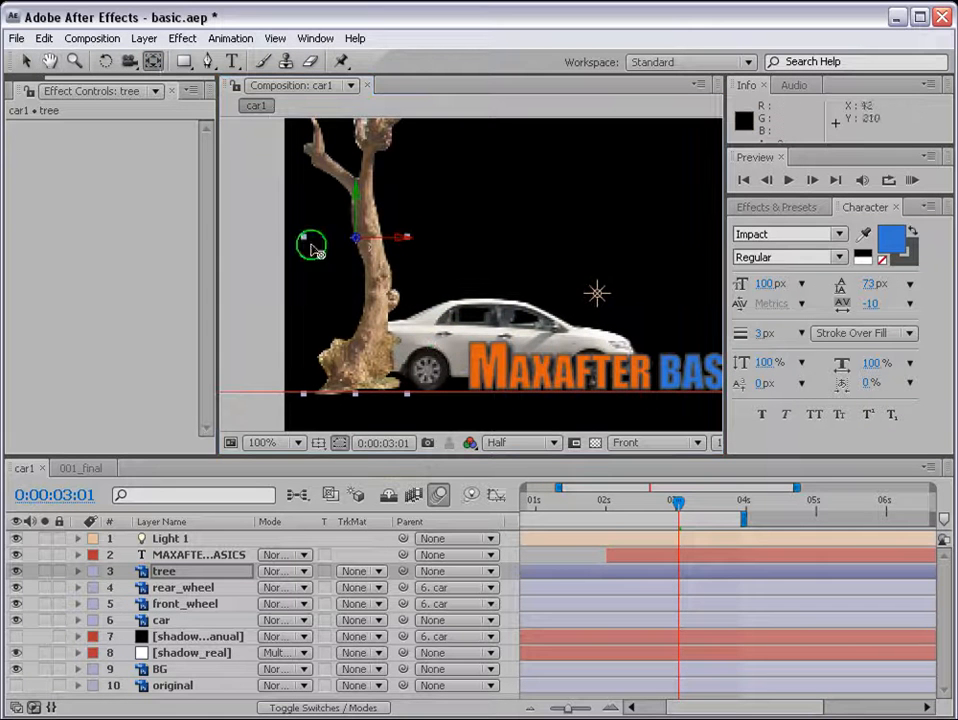
pyautogui.moveTo(358, 239); pyautogui.dragTo(362, 402)
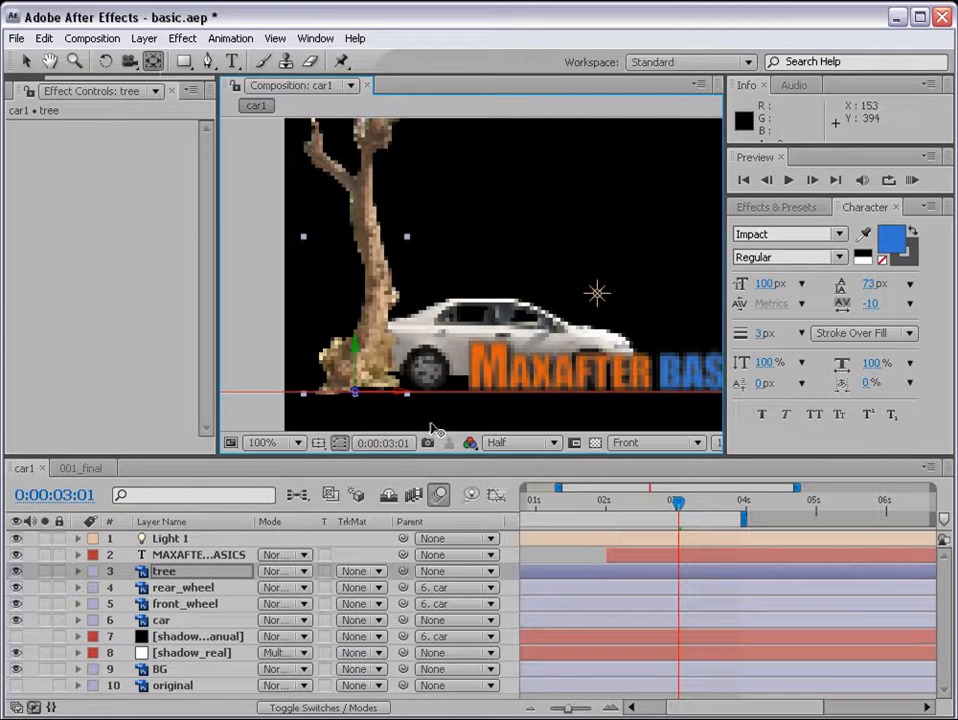
# Scale the tree down proportionally about its base, keeping it standing on the floor line
pyautogui.click(26, 61)
pyautogui.press(',')
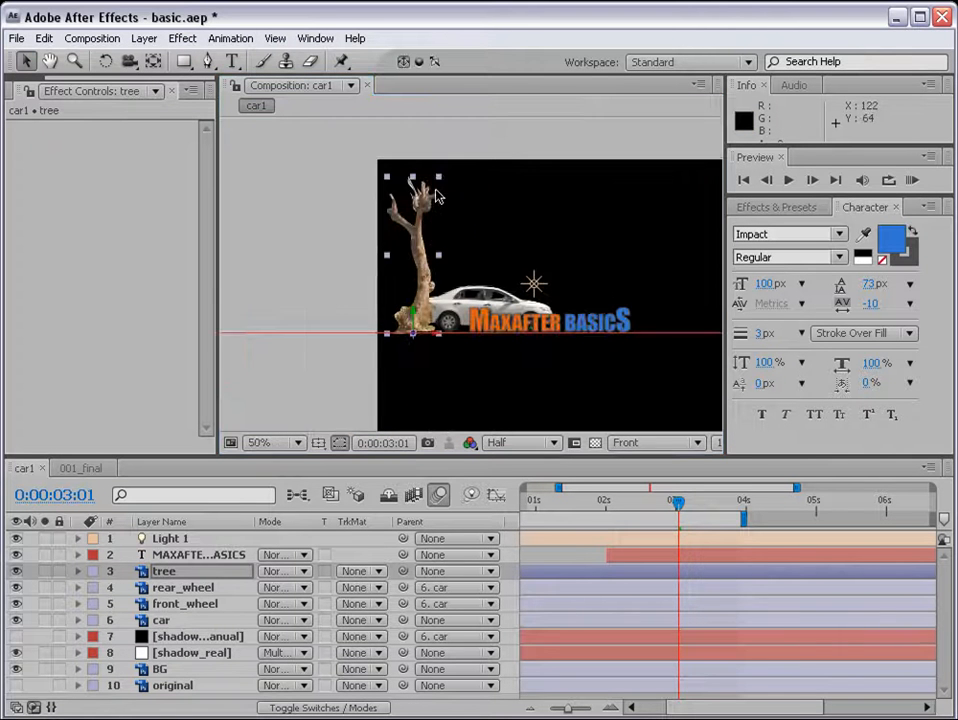
pyautogui.moveTo(441, 178); pyautogui.dragTo(441, 194)
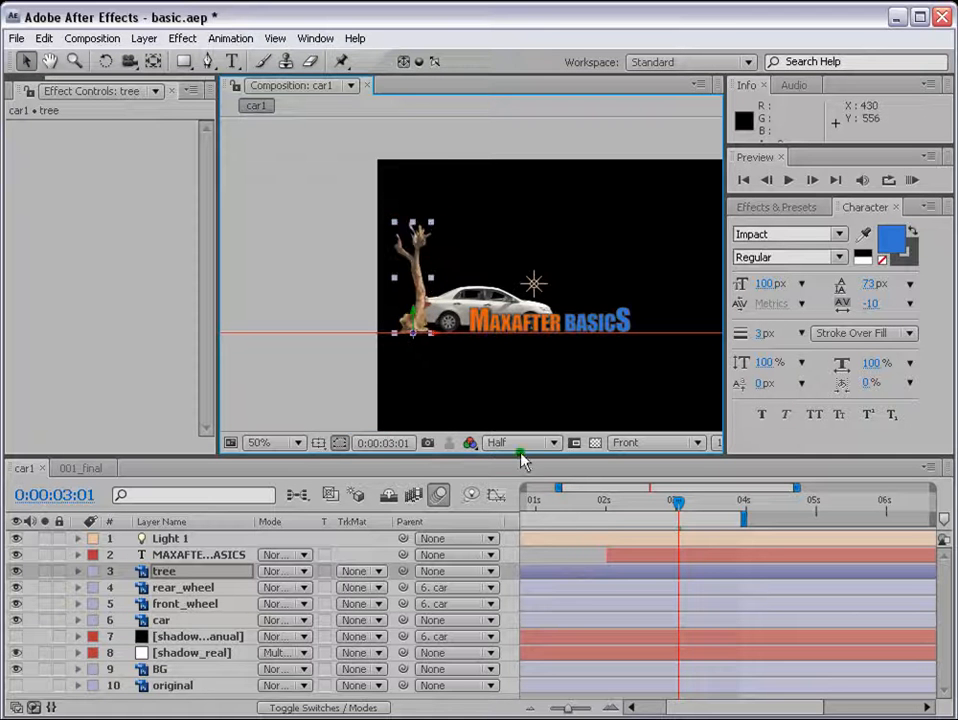
# Return to the Active Camera view and shift the tree toward the camera at the left roadside
pyautogui.click(655, 443)
pyautogui.click(650, 461)
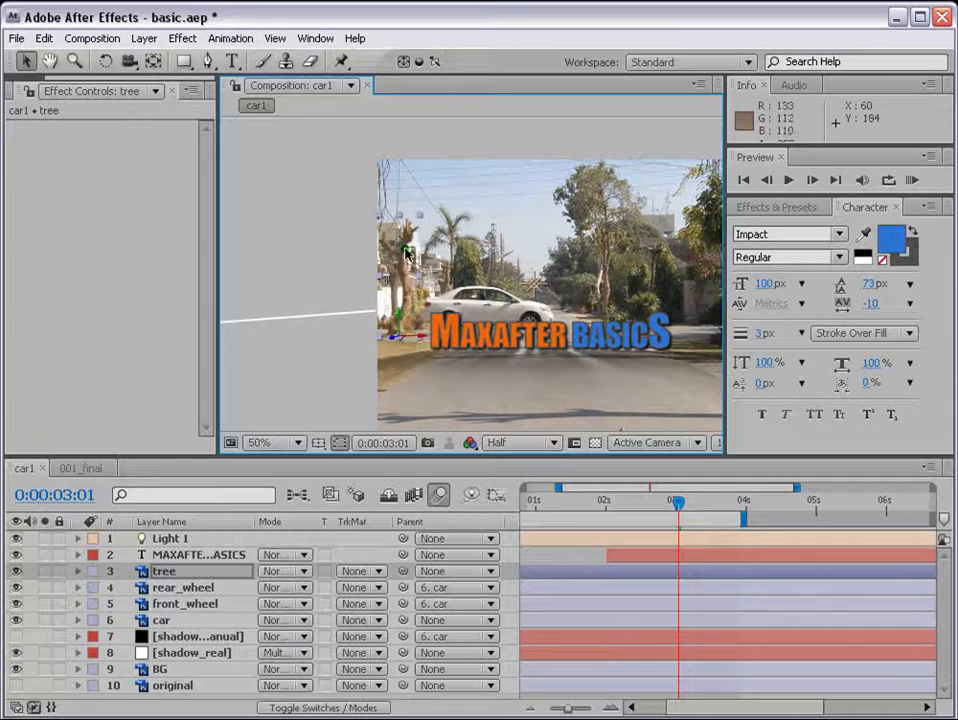
pyautogui.moveTo(395, 342)
pyautogui.mouseDown()
pyautogui.moveTo(362, 375)
pyautogui.moveTo(370, 345)
pyautogui.moveTo(352, 371)
pyautogui.moveTo(372, 340)
pyautogui.moveTo(398, 347)
pyautogui.mouseUp()
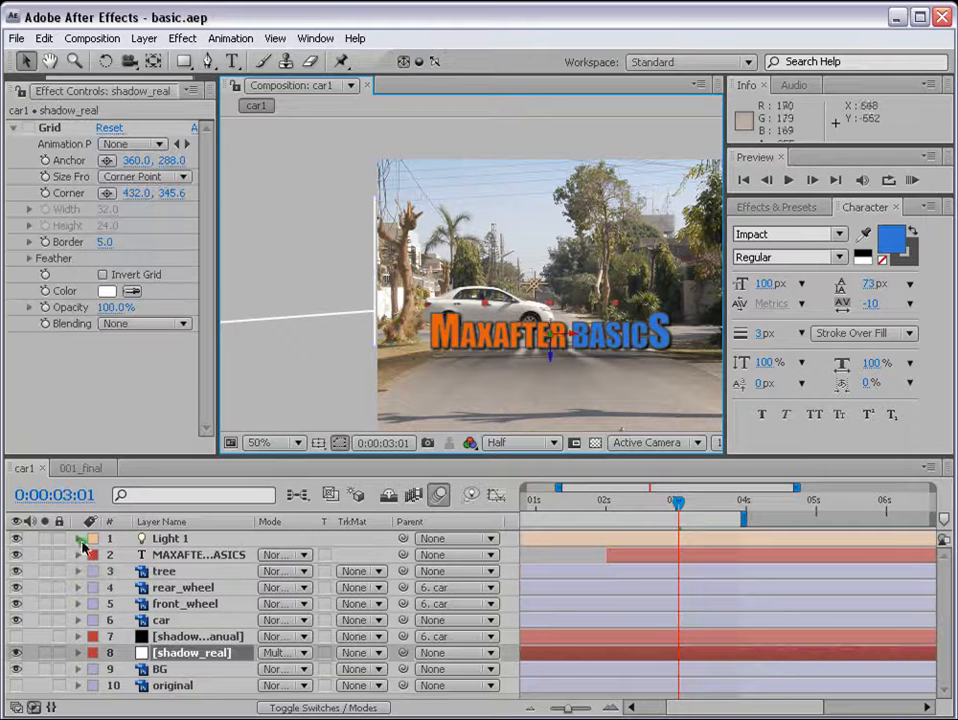
# Add a new camera layer to the car1 composition using the 35mm preset
pyautogui.click(144, 38)
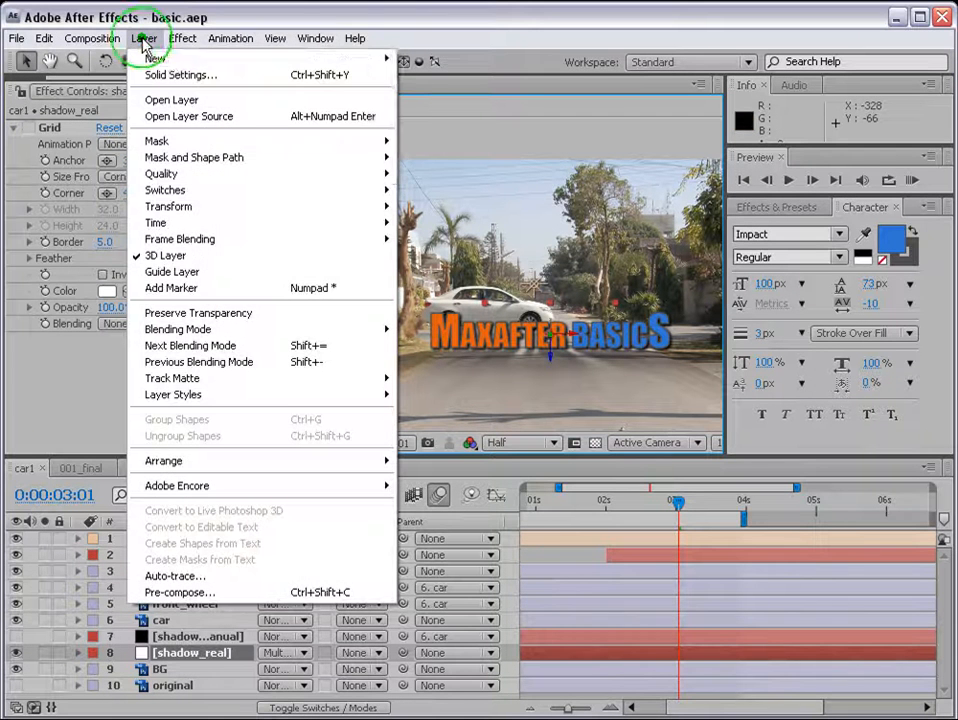
pyautogui.moveTo(152, 60)
pyautogui.click(434, 107)
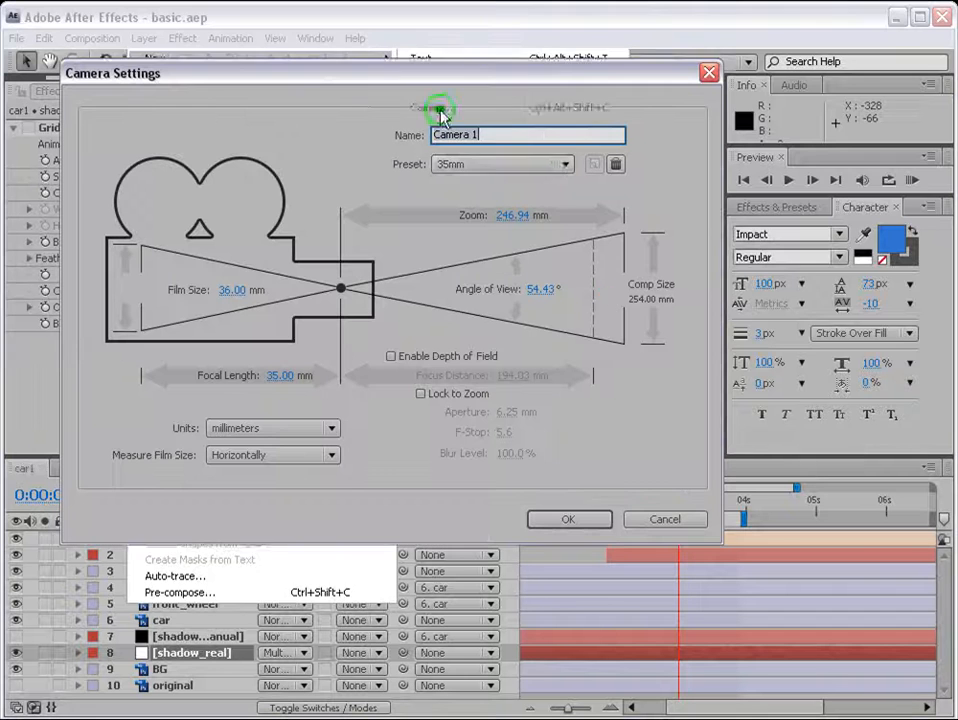
pyautogui.click(552, 165)
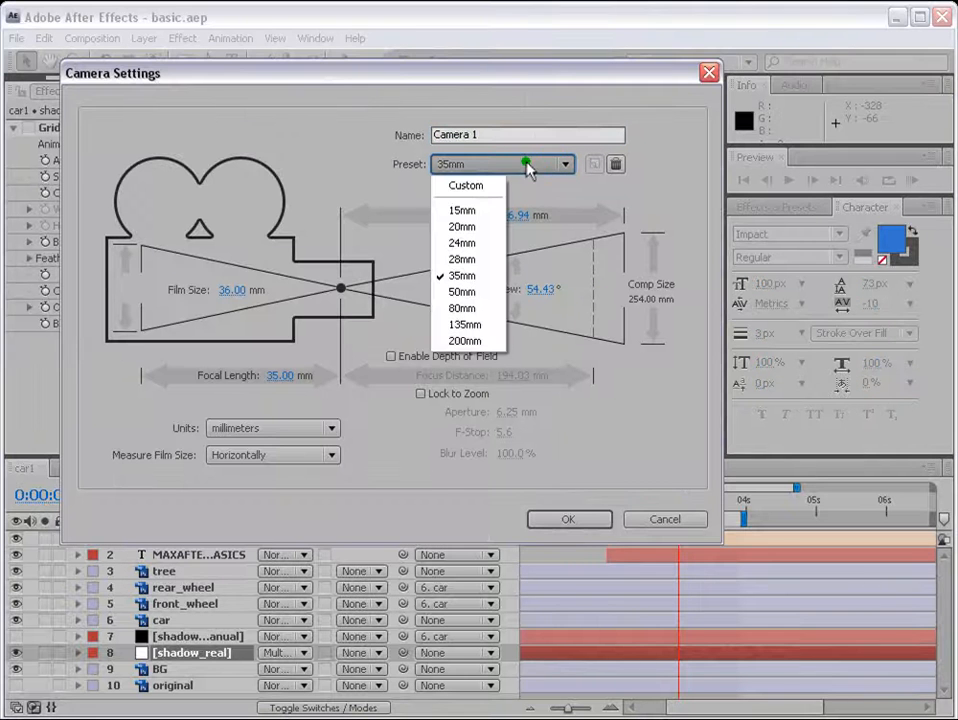
pyautogui.click(466, 274)
pyautogui.click(573, 518)
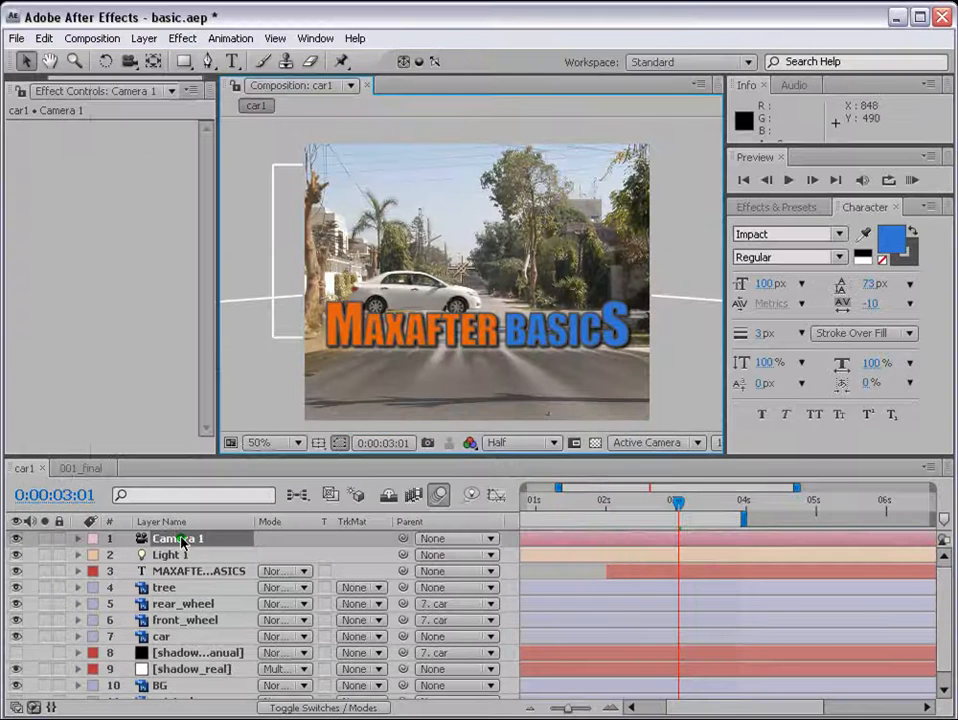
# Try orbiting Camera 1 around the scene with the Orbit Camera tool and undo the camera move
pyautogui.press('c')
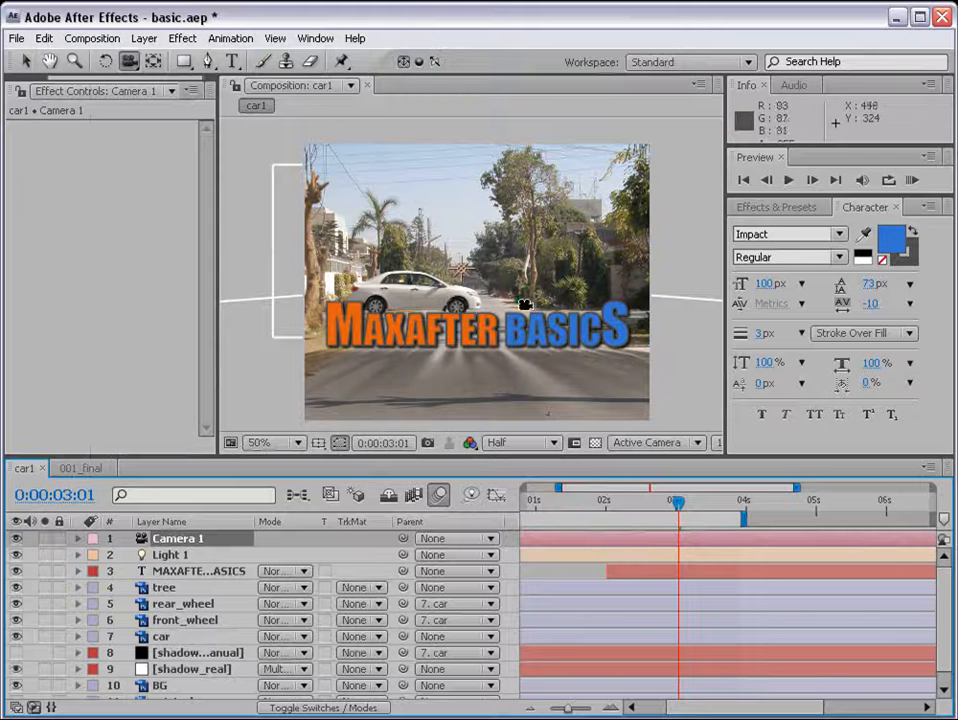
pyautogui.press('c')
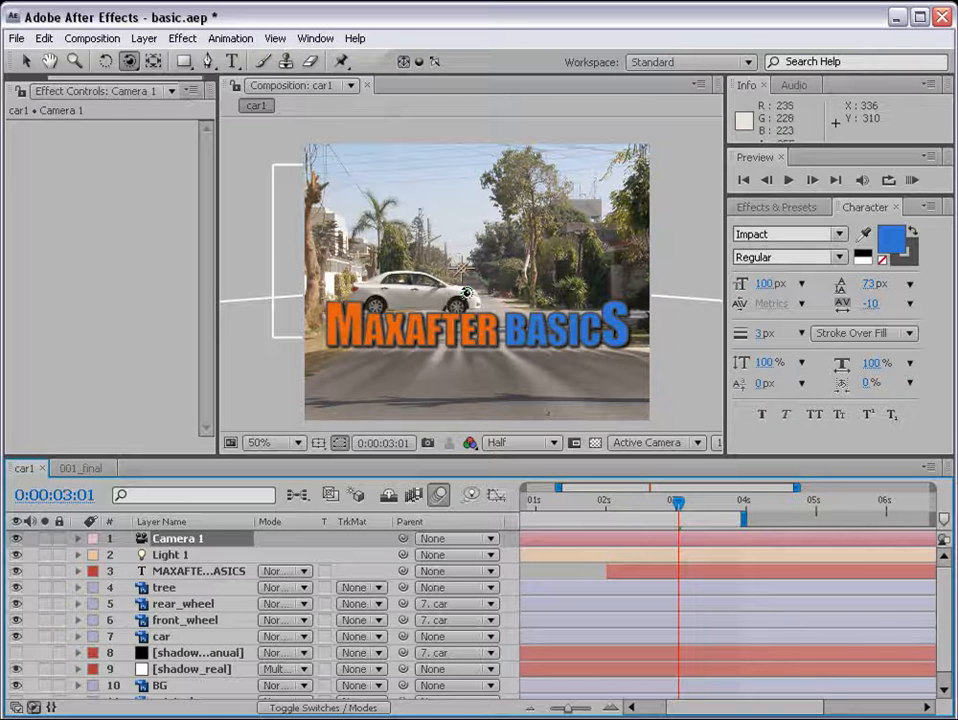
pyautogui.moveTo(129, 61); pyautogui.dragTo(157, 88)
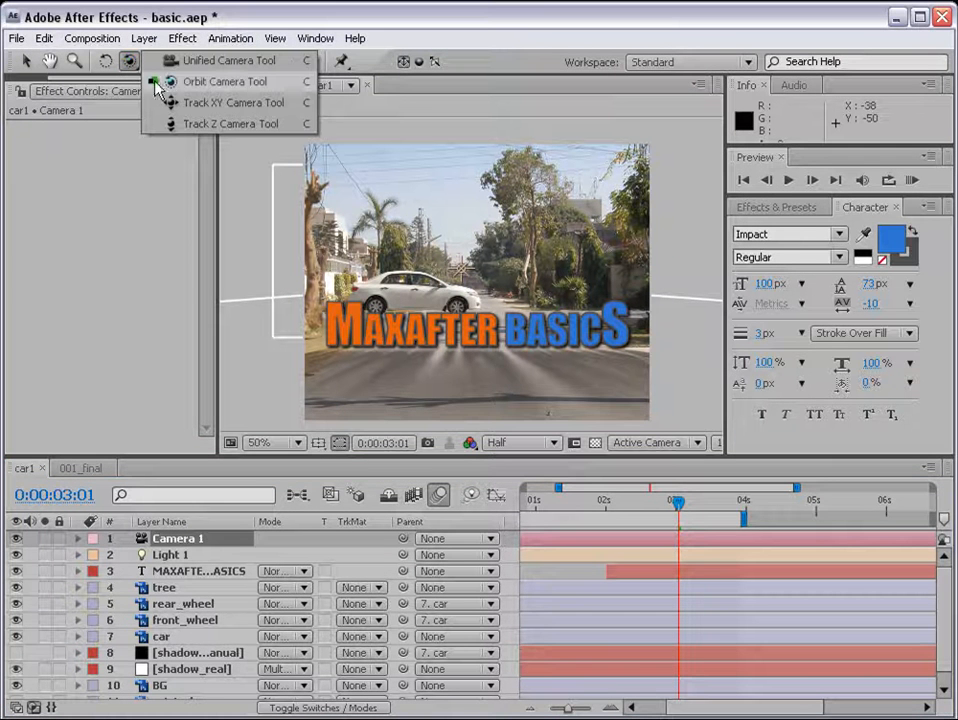
pyautogui.moveTo(217, 88); pyautogui.dragTo(218, 92)
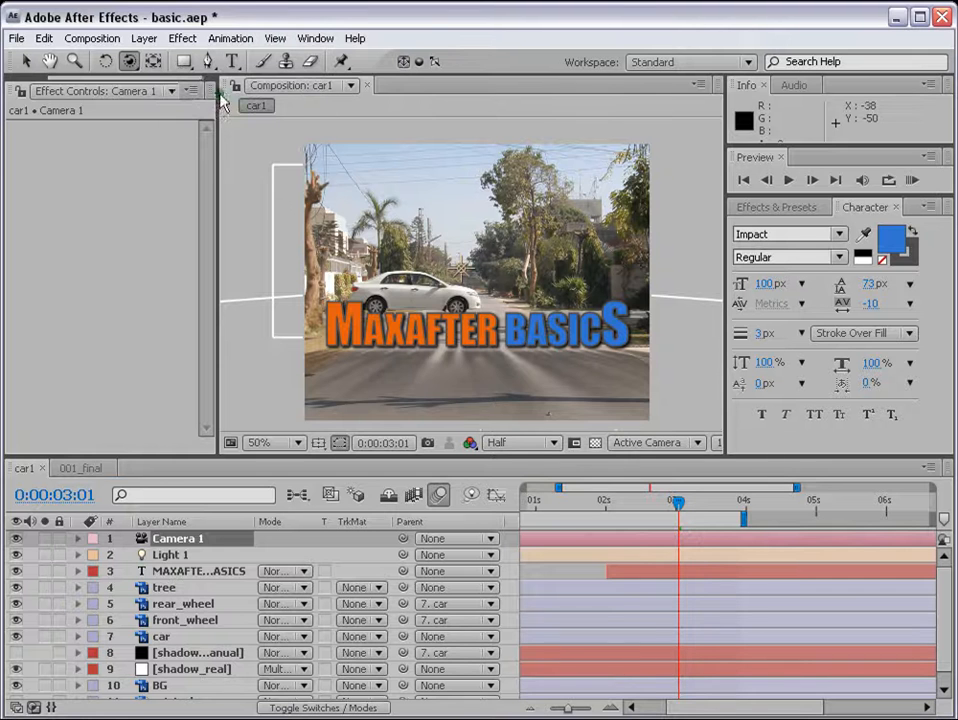
pyautogui.moveTo(345, 200); pyautogui.dragTo(574, 347)
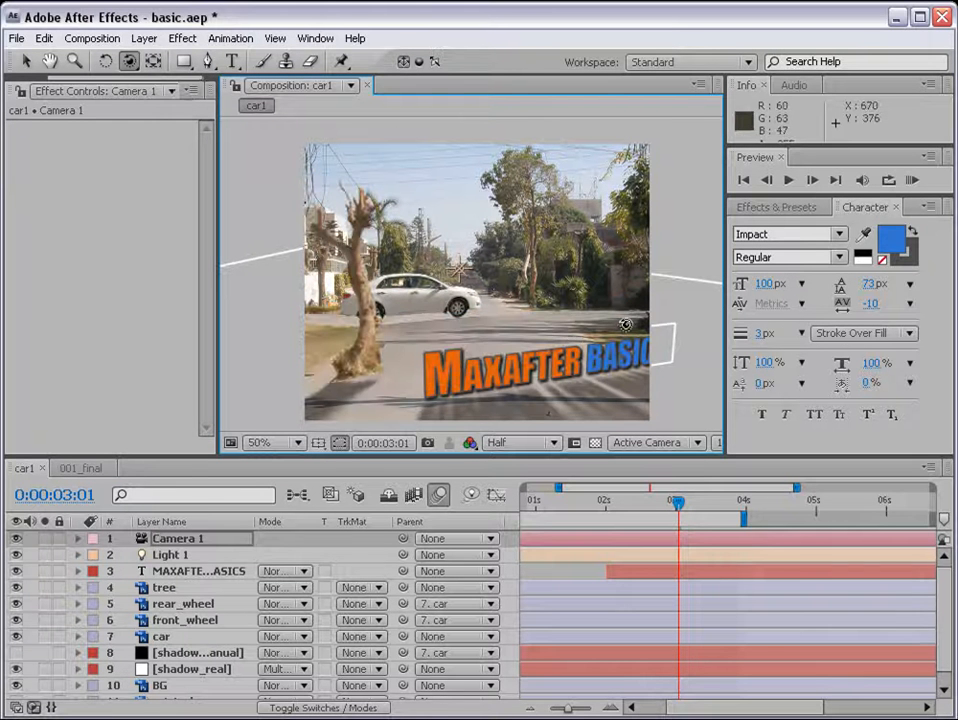
pyautogui.hotkey('ctrl', 'z')
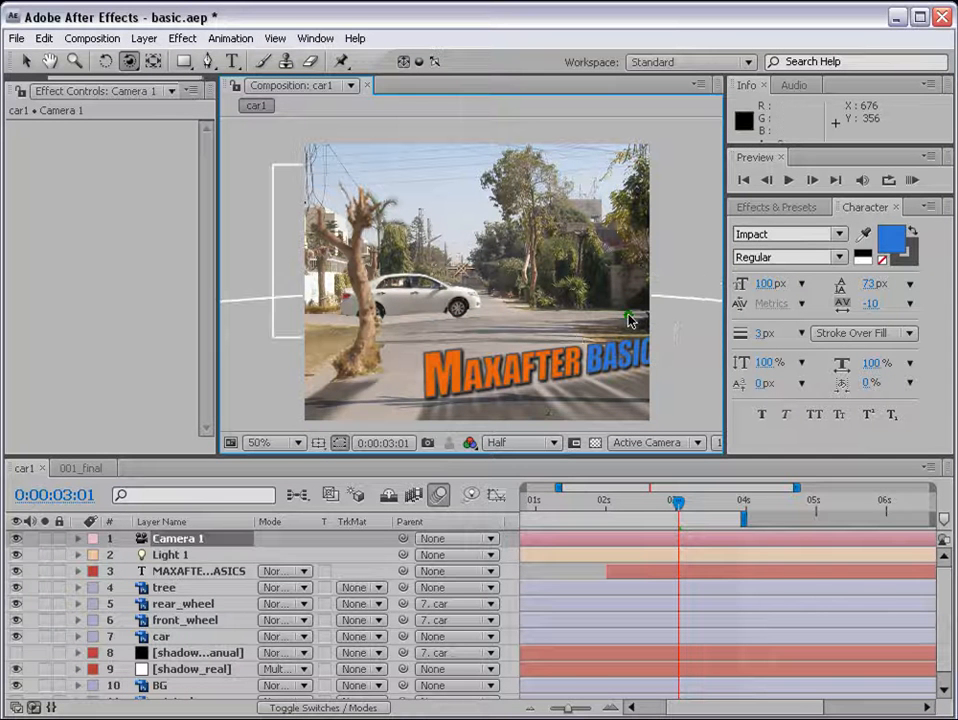
# Try shifting Camera 1 sideways and vertically with the Track XY Camera tool and undo the moves
pyautogui.moveTo(141, 64); pyautogui.dragTo(173, 100)
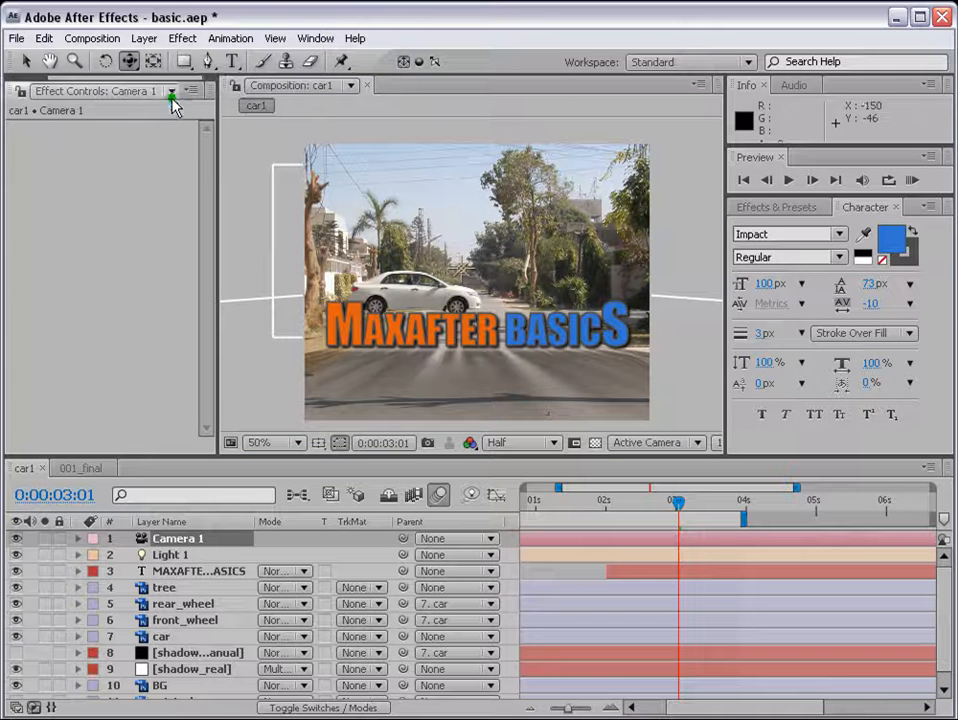
pyautogui.moveTo(476, 265); pyautogui.dragTo(700, 337)
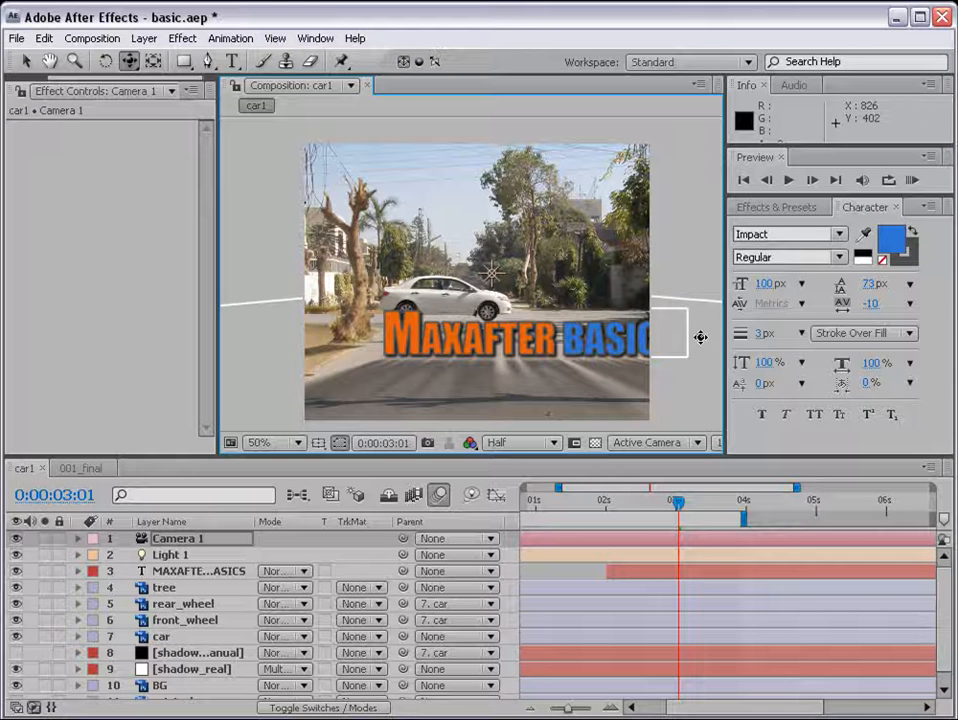
pyautogui.hotkey('ctrl', 'z')
pyautogui.hotkey('ctrl', 'z')
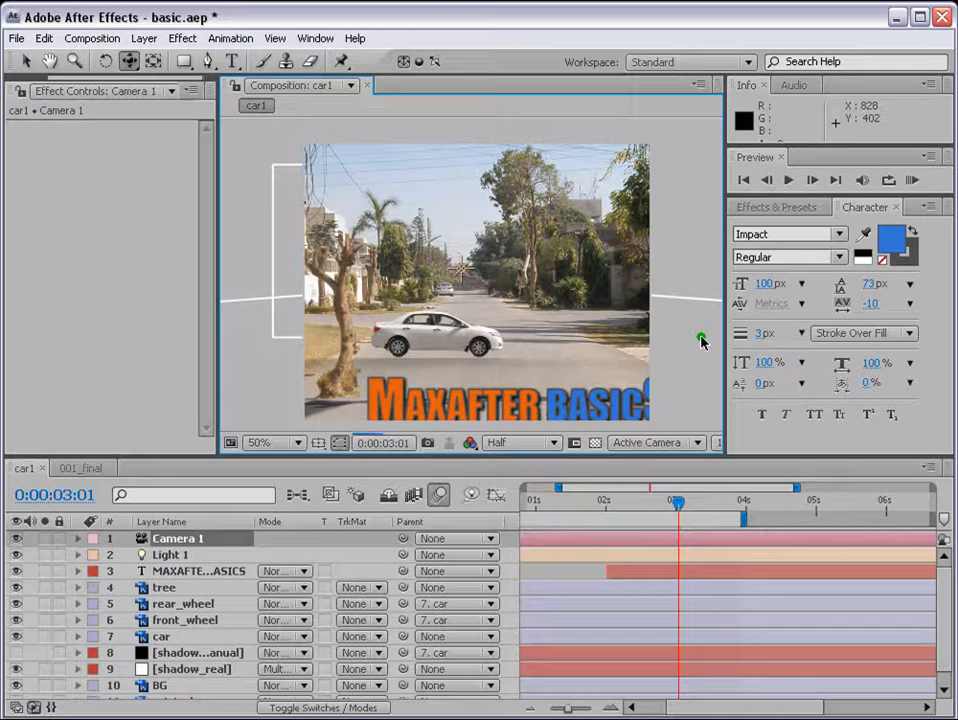
# Try moving Camera 1 in depth with the Track Z Camera tool and undo the moves
pyautogui.moveTo(128, 61); pyautogui.dragTo(175, 123)
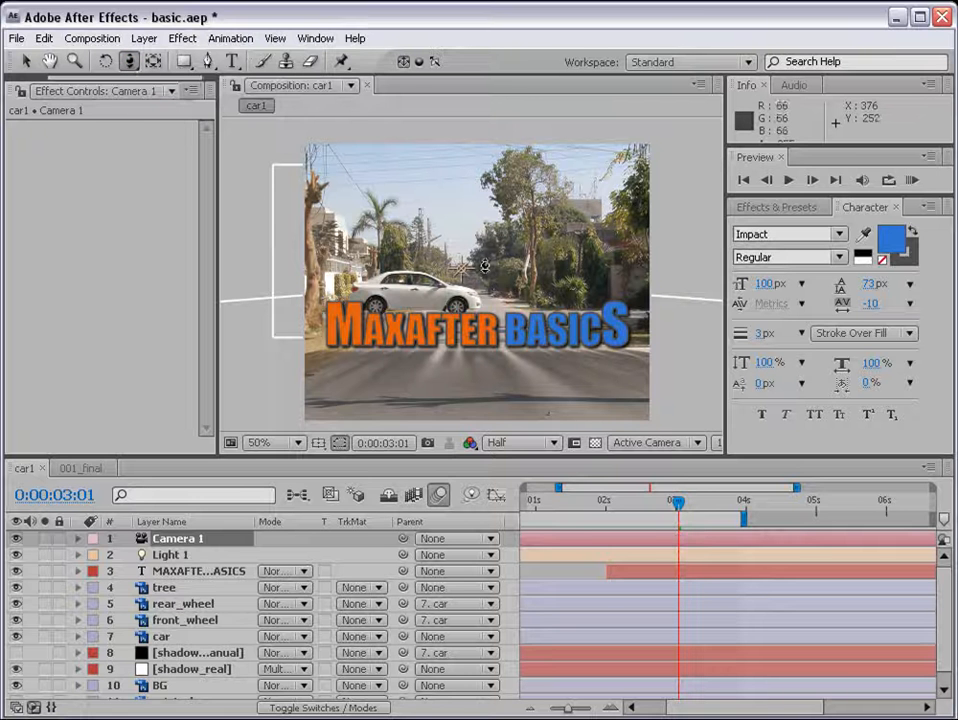
pyautogui.moveTo(484, 264); pyautogui.dragTo(501, 383)
pyautogui.hotkey('ctrl', 'z')
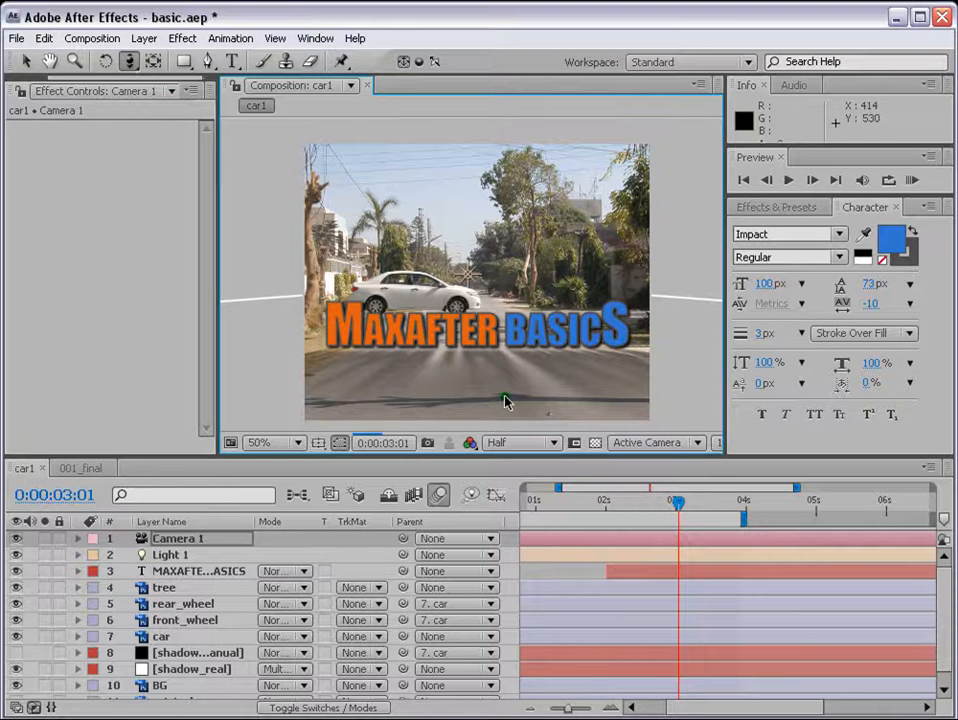
pyautogui.moveTo(510, 393); pyautogui.dragTo(511, 376)
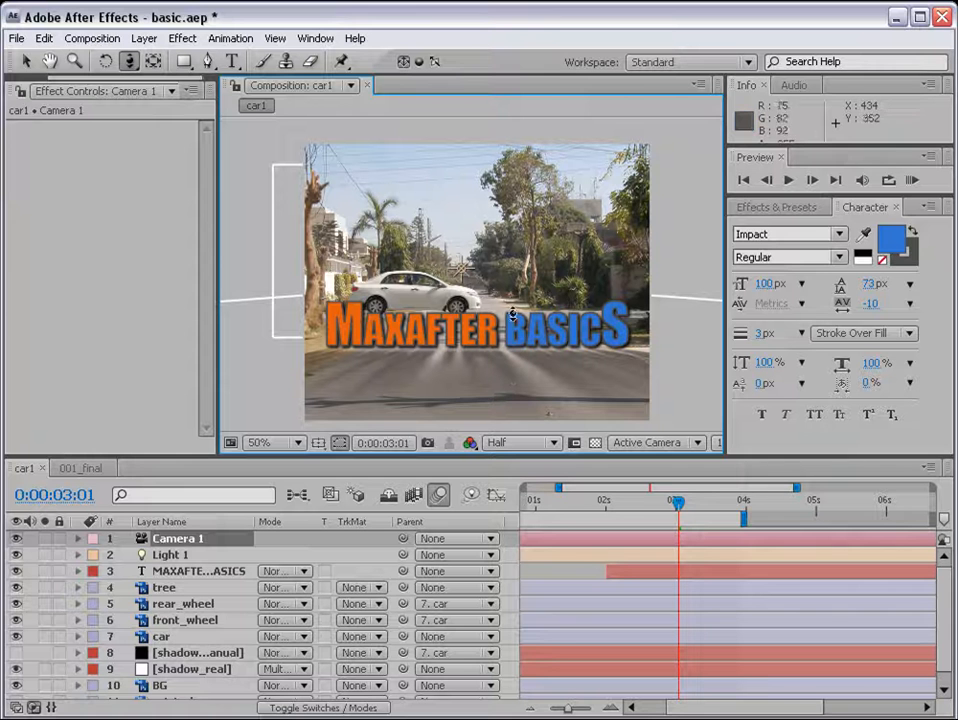
# Scale the MAXAFTER BASICS title down slightly in proportion, keeping it centred on the road, and save the project
pyautogui.click(23, 61)
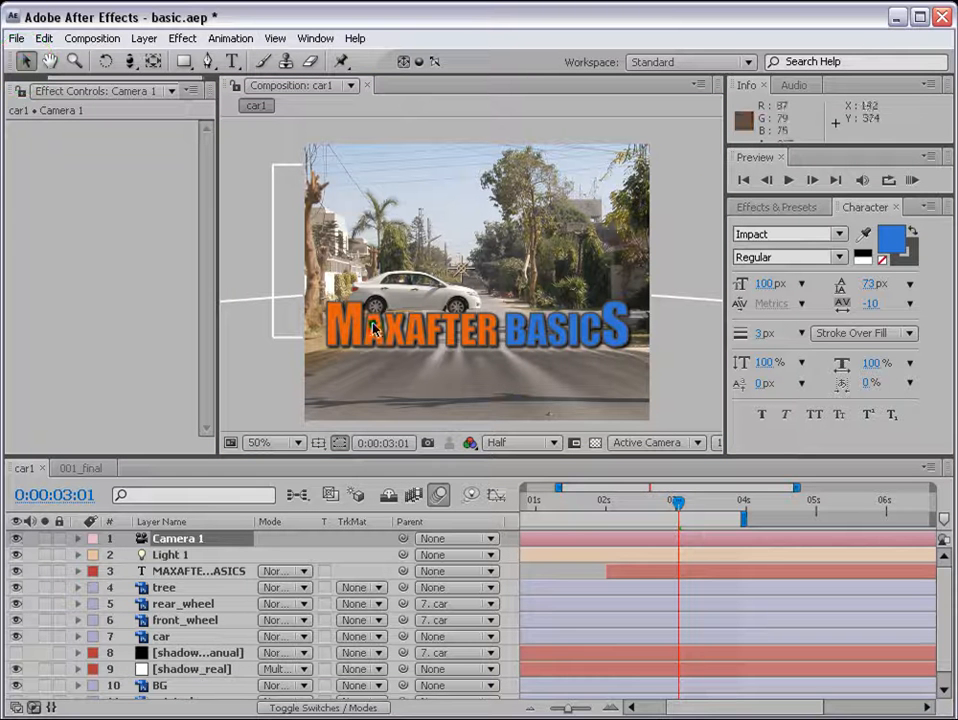
pyautogui.click(195, 571)
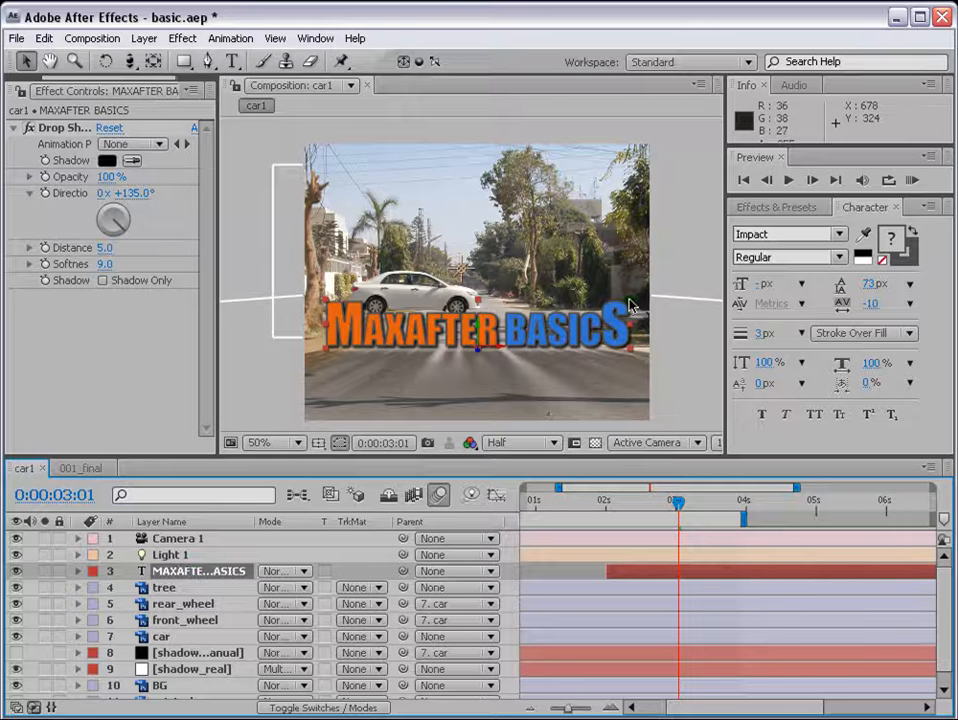
pyautogui.moveTo(629, 300); pyautogui.dragTo(606, 309)
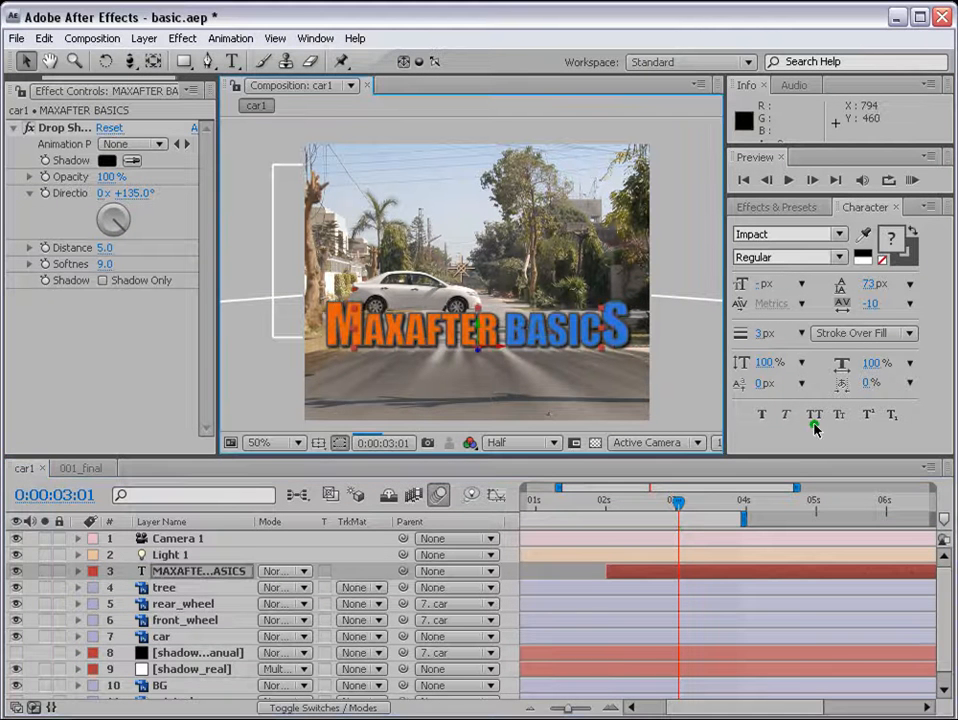
pyautogui.click(814, 425)
pyautogui.hotkey('ctrl', 's')
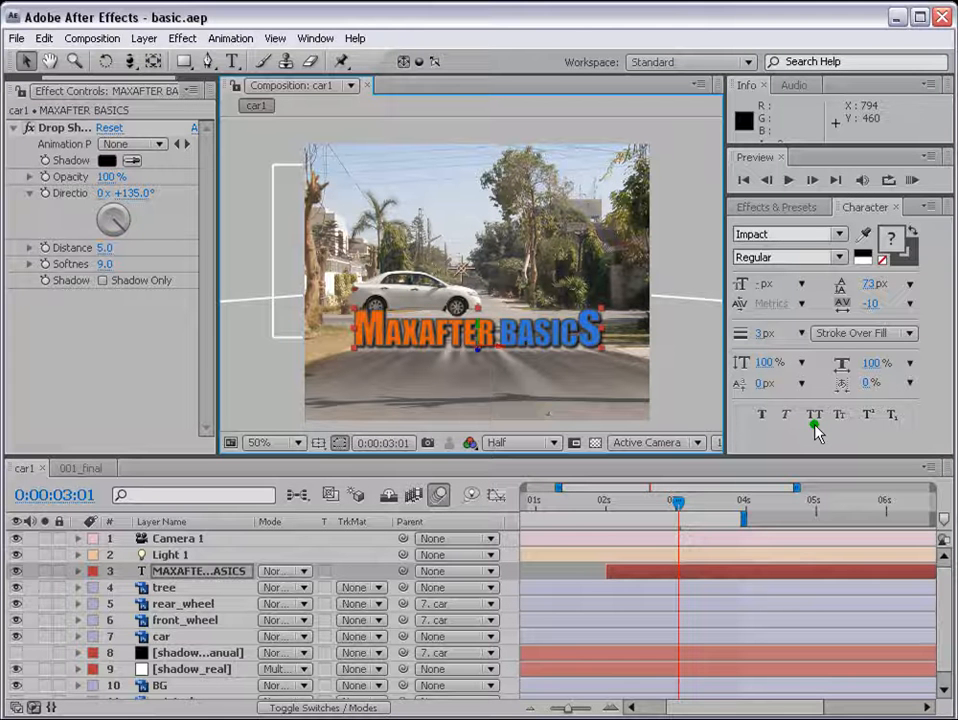
pyautogui.click(197, 572)
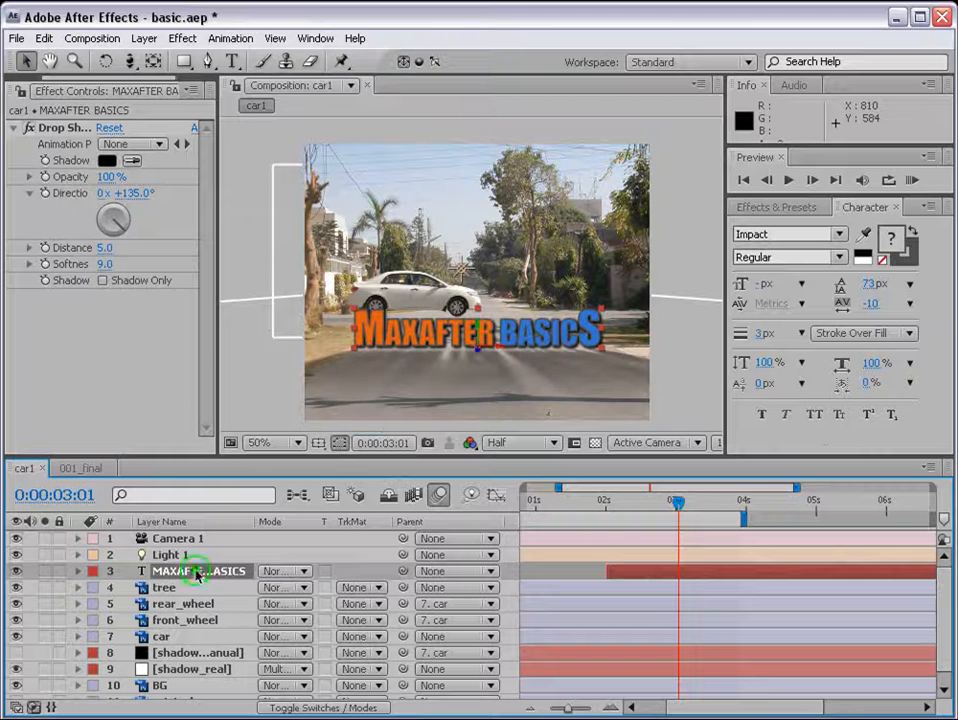
pyautogui.click(44, 38)
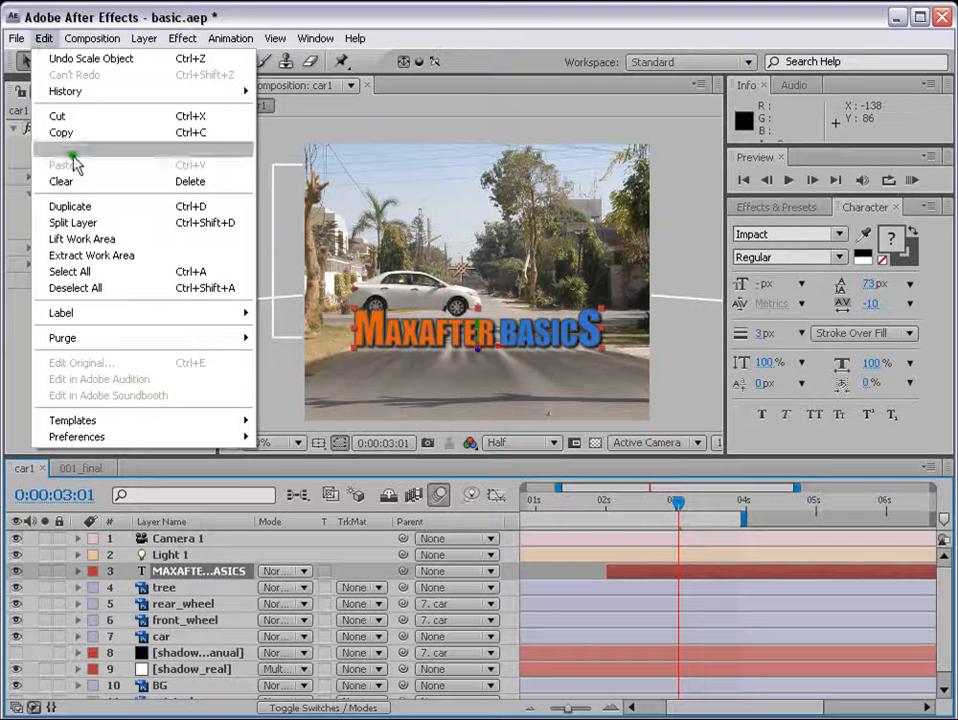
pyautogui.click(77, 208)
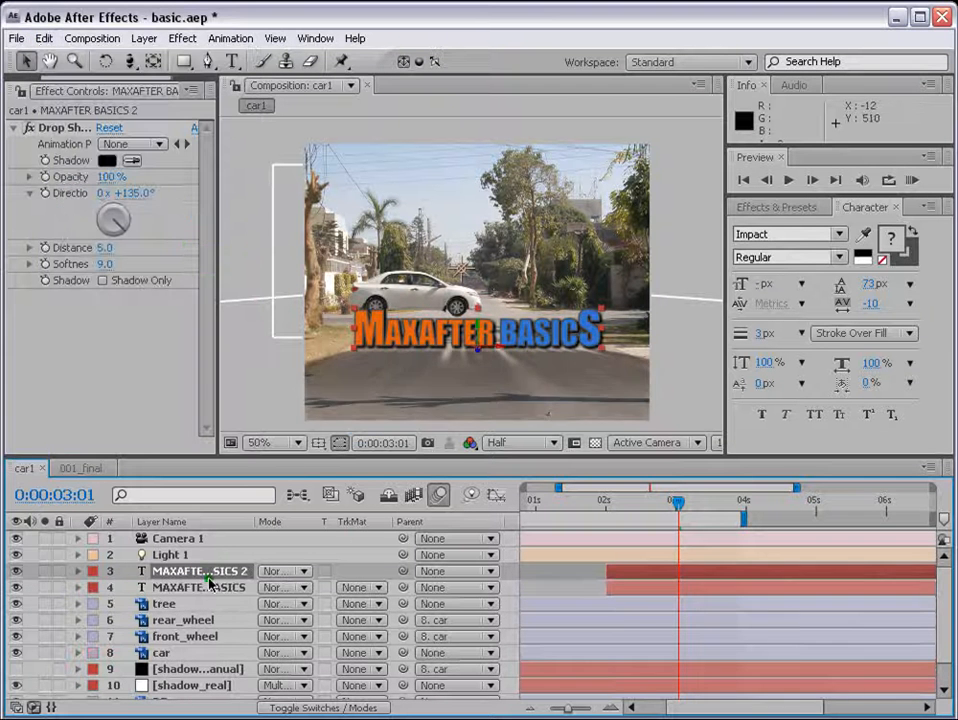
pyautogui.hotkey('ctrl', 'z')
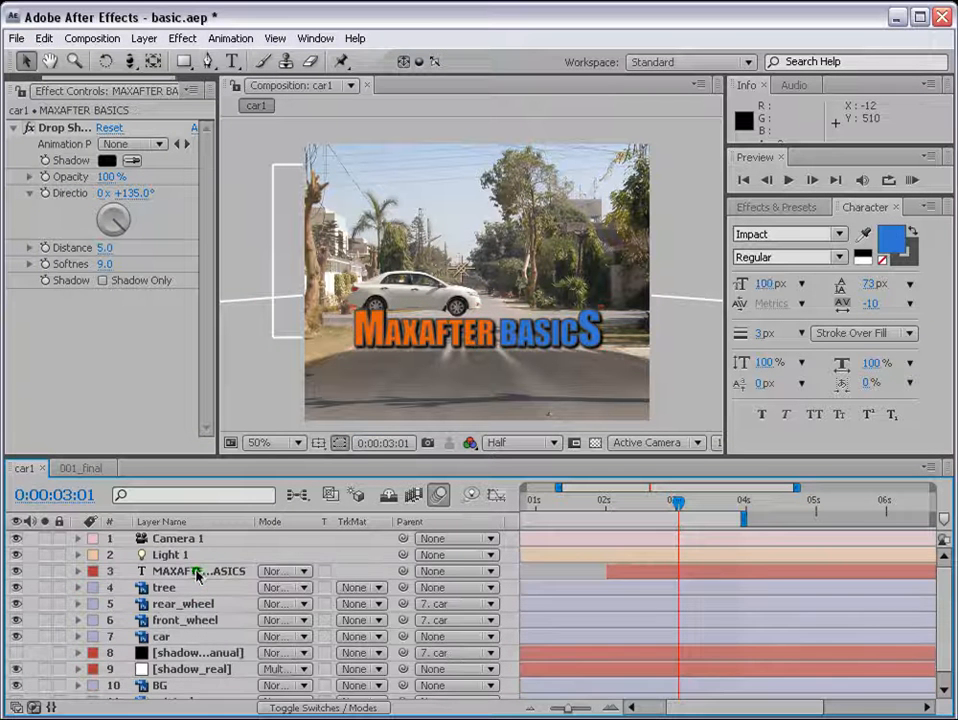
# Duplicate the MAXAFTER BASICS text layer and raise the copy directly above the original title
pyautogui.hotkey('ctrl', 'd')
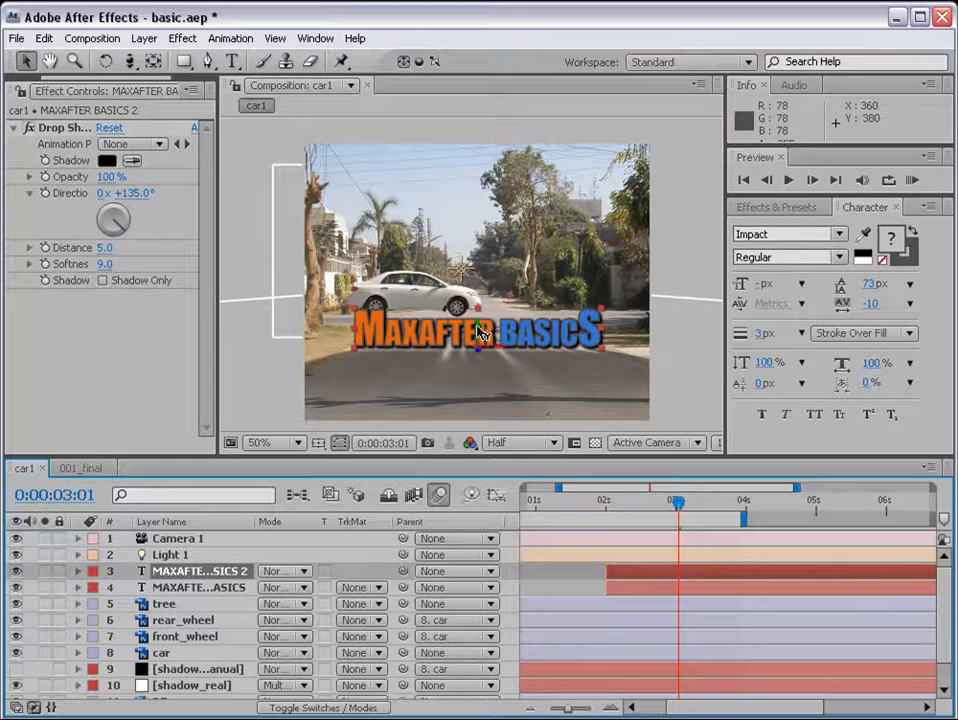
pyautogui.moveTo(478, 327); pyautogui.dragTo(479, 298)
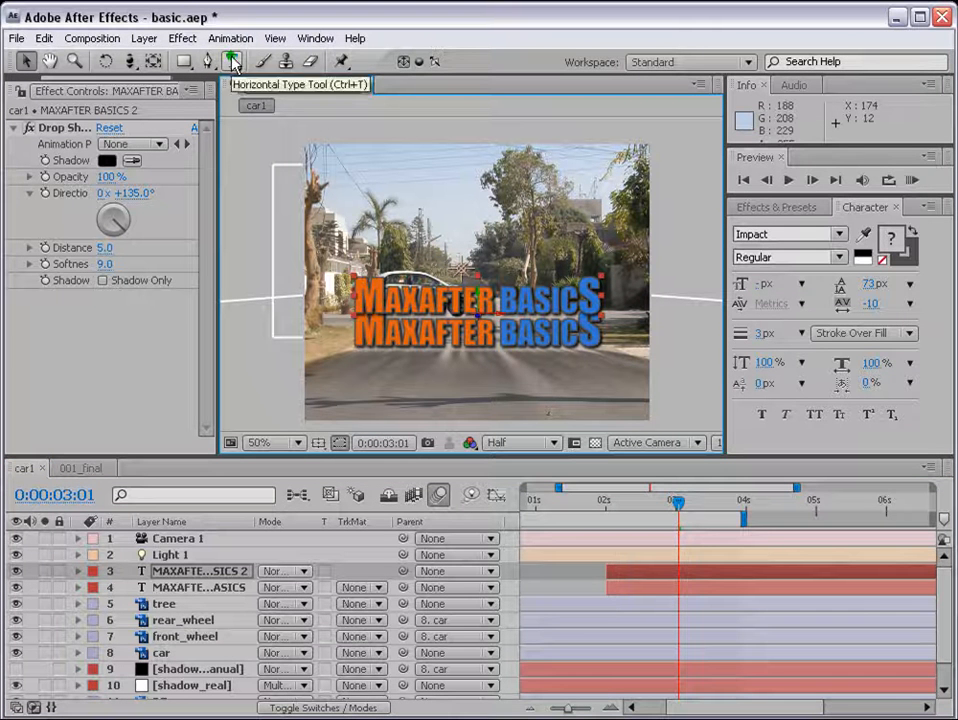
# Replace the text of the duplicated title with AFTER EFFECTS TRAINING
pyautogui.hotkey('ctrl', 't')
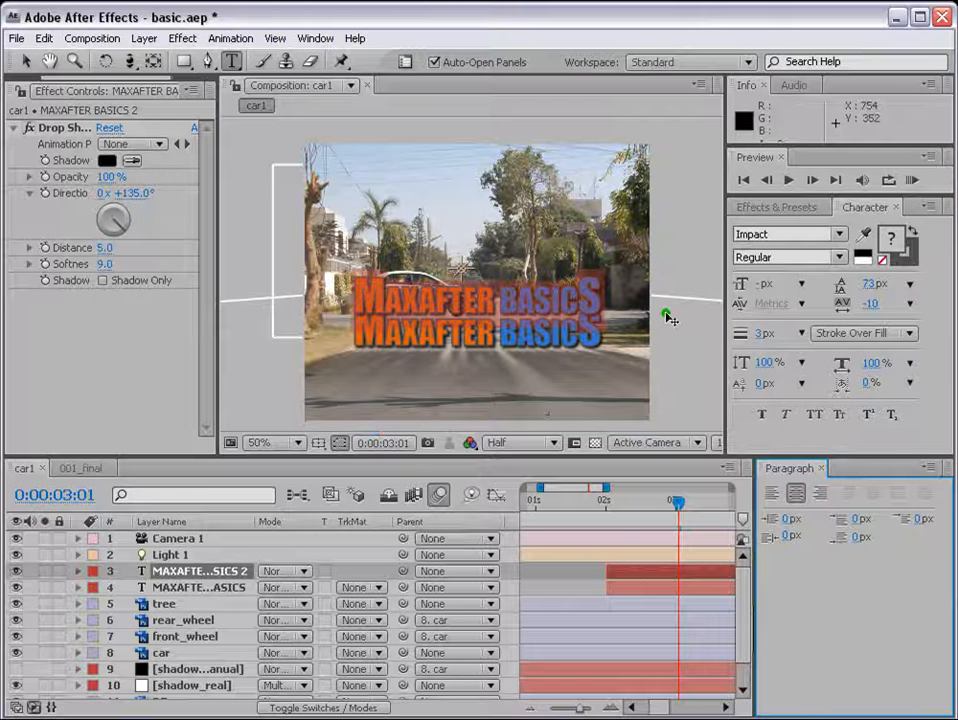
pyautogui.write('AFTER')
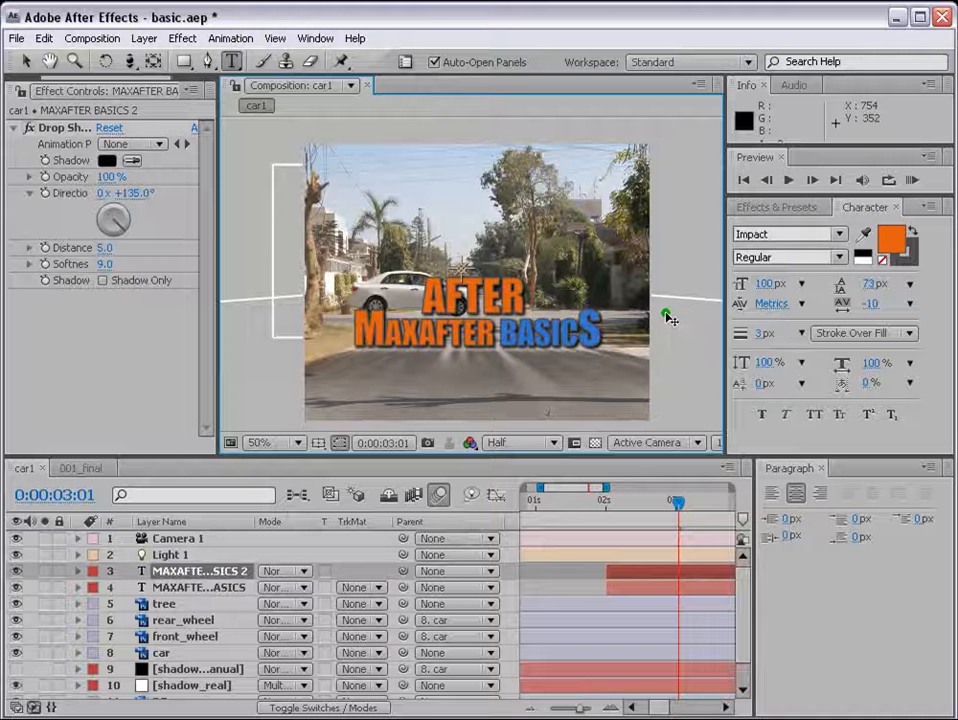
pyautogui.write(' EFFECTS')
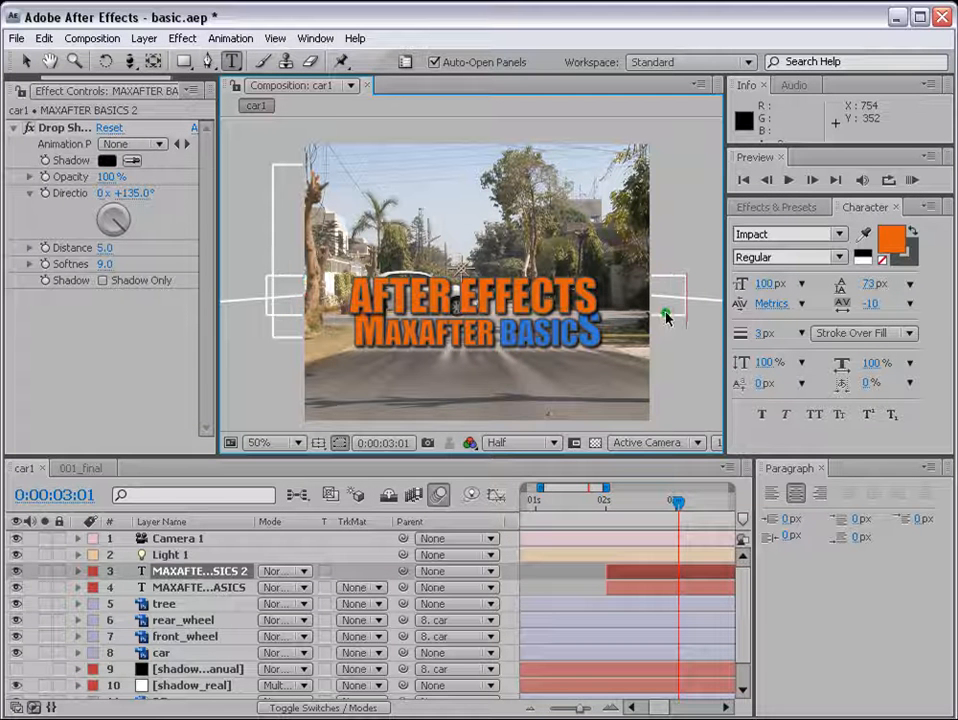
pyautogui.write(' TRAINING')
# Scale the AFTER EFFECTS TRAINING line down and fit it just above the MAXAFTER BASICS title, saving the project
pyautogui.click(26, 61)
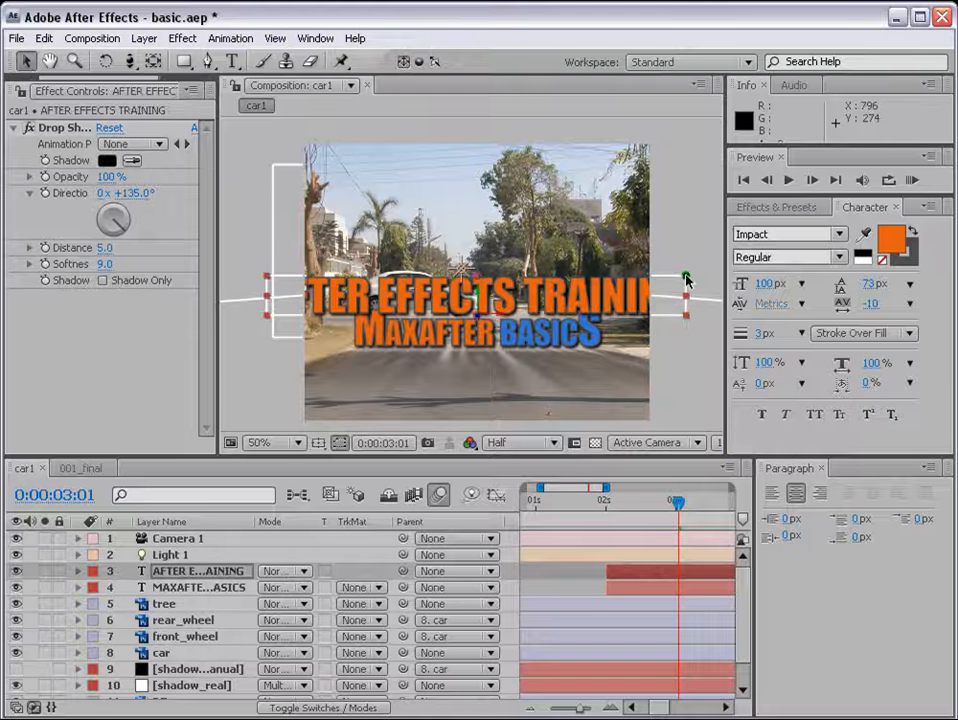
pyautogui.moveTo(686, 281); pyautogui.dragTo(587, 308)
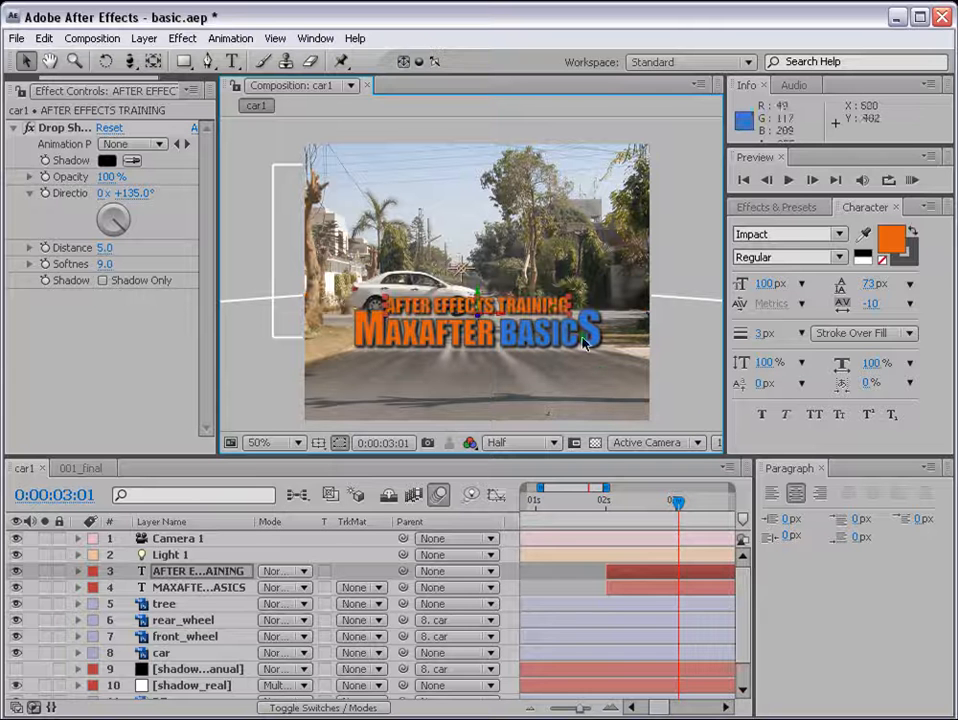
pyautogui.moveTo(503, 315); pyautogui.dragTo(483, 299)
pyautogui.click(574, 583)
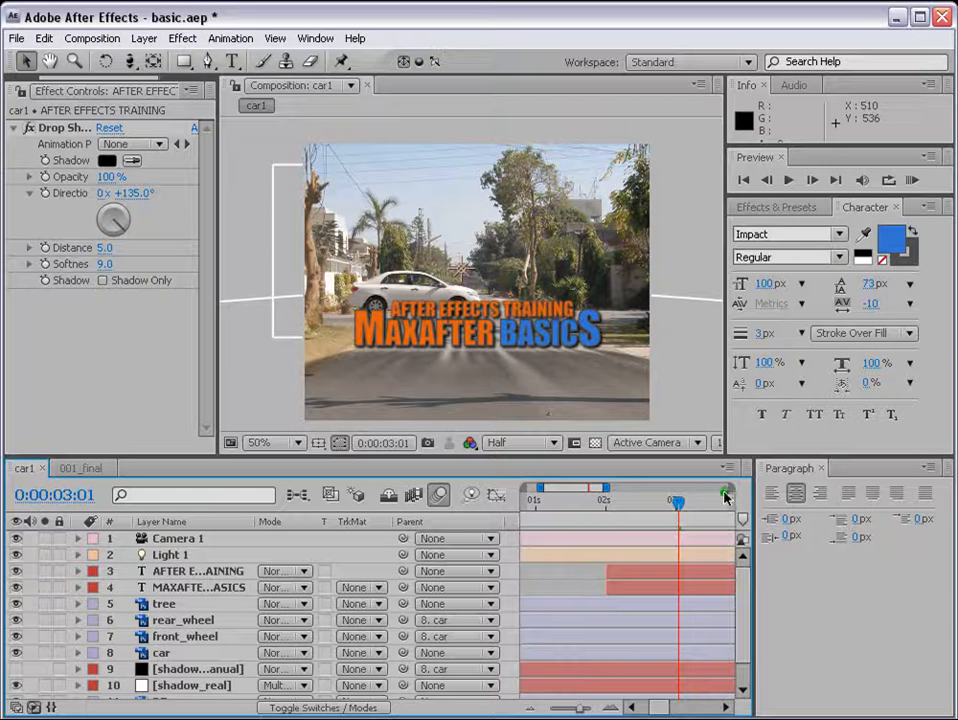
pyautogui.hotkey('ctrl', 's')
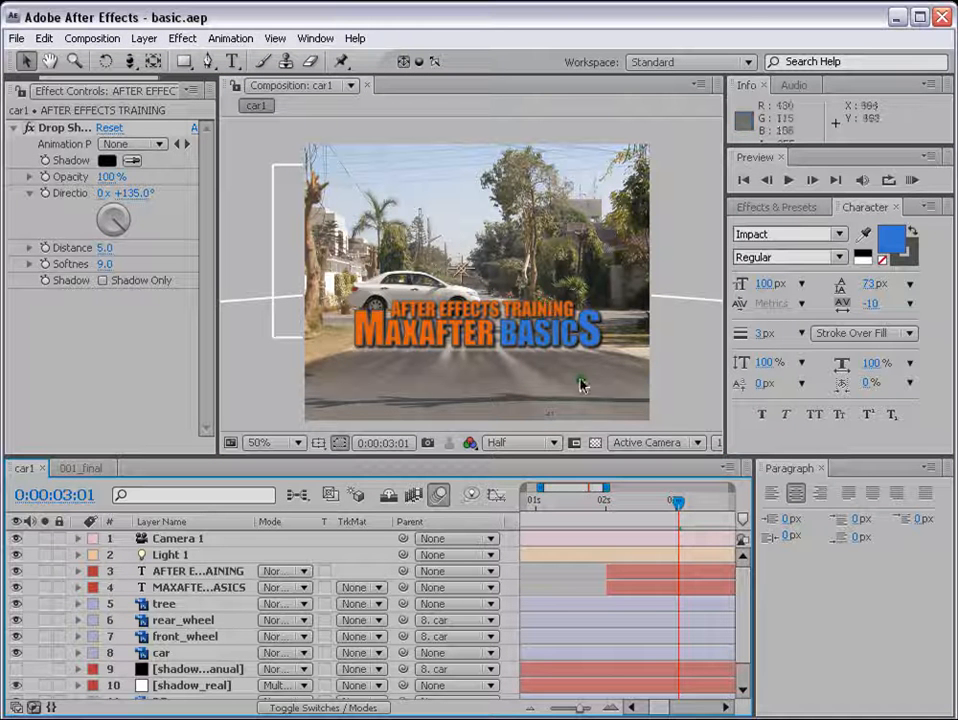
# Recolor the words AFTER EFFECTS in the new text line with the blue sampled from BASICS in the title
pyautogui.click(643, 572)
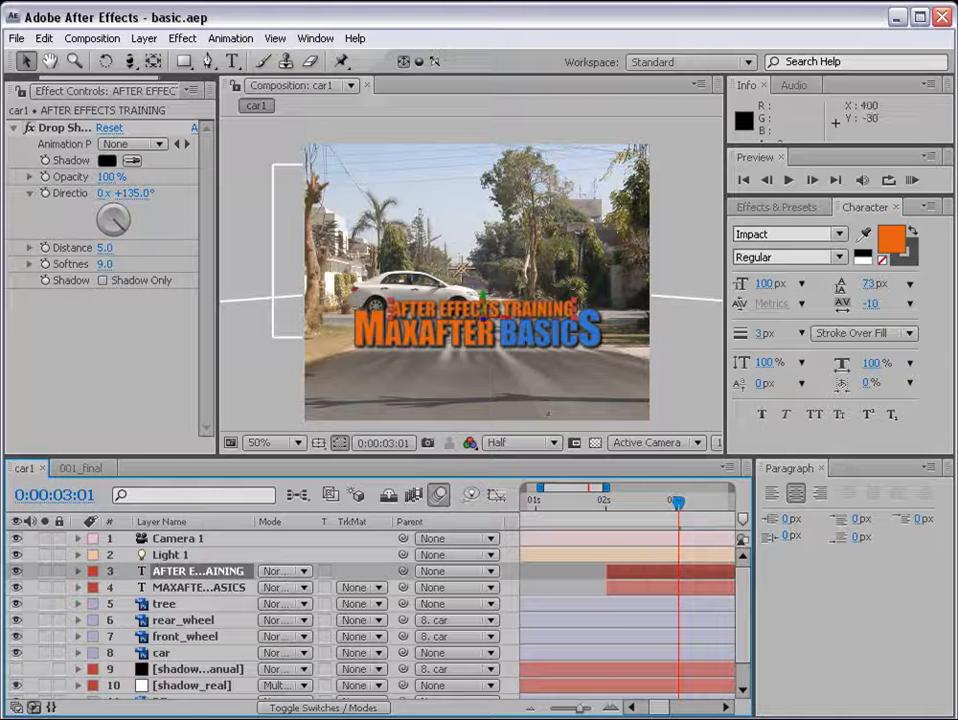
pyautogui.click(232, 61)
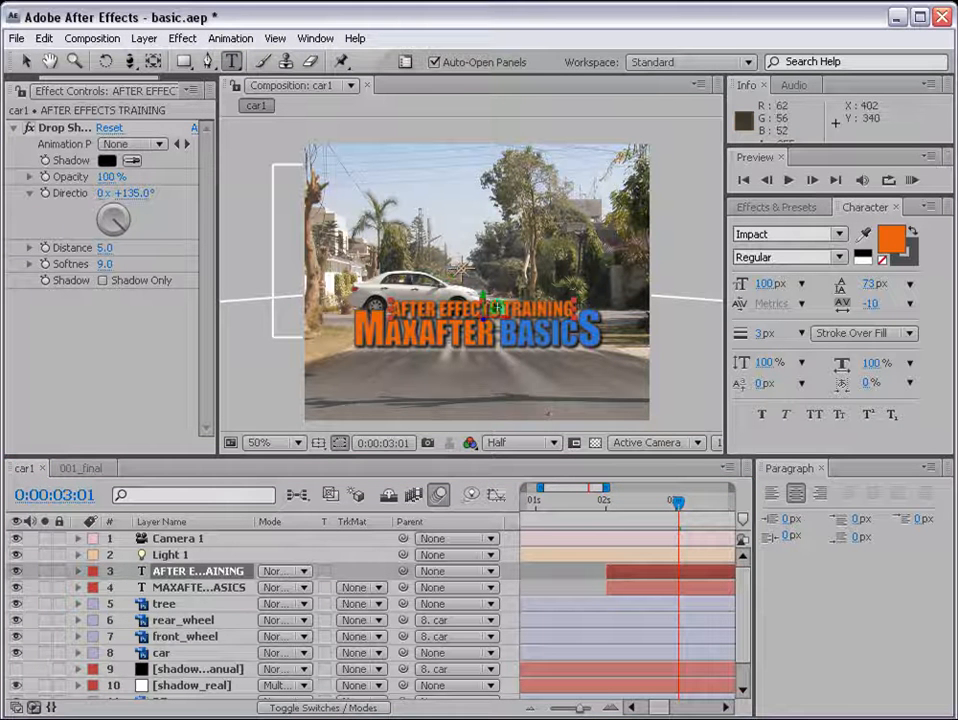
pyautogui.click(891, 240)
pyautogui.click(669, 255)
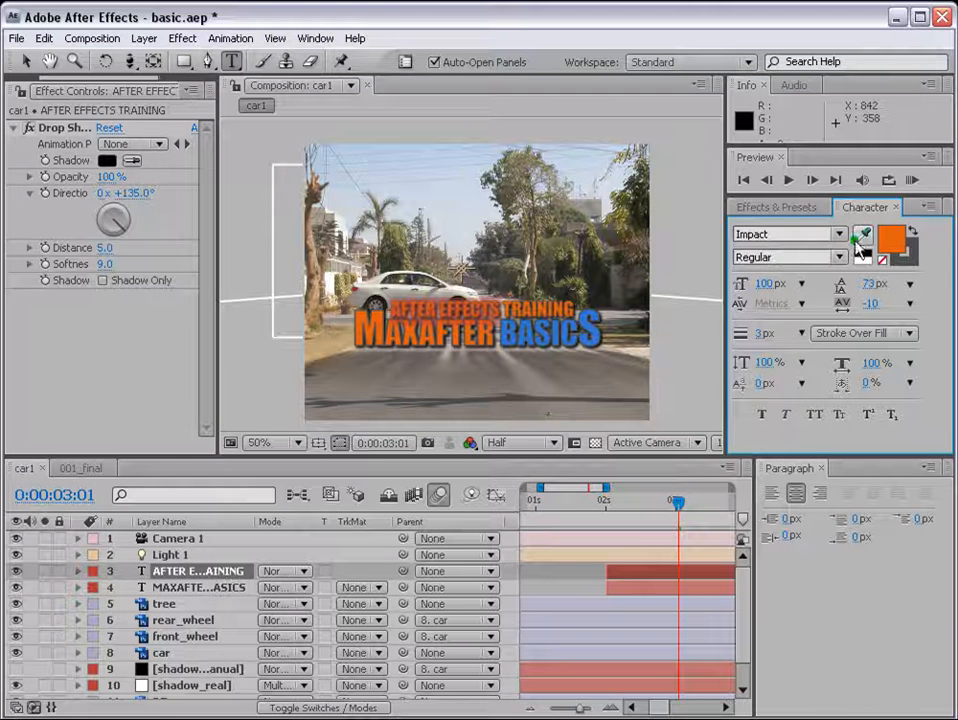
pyautogui.click(866, 238)
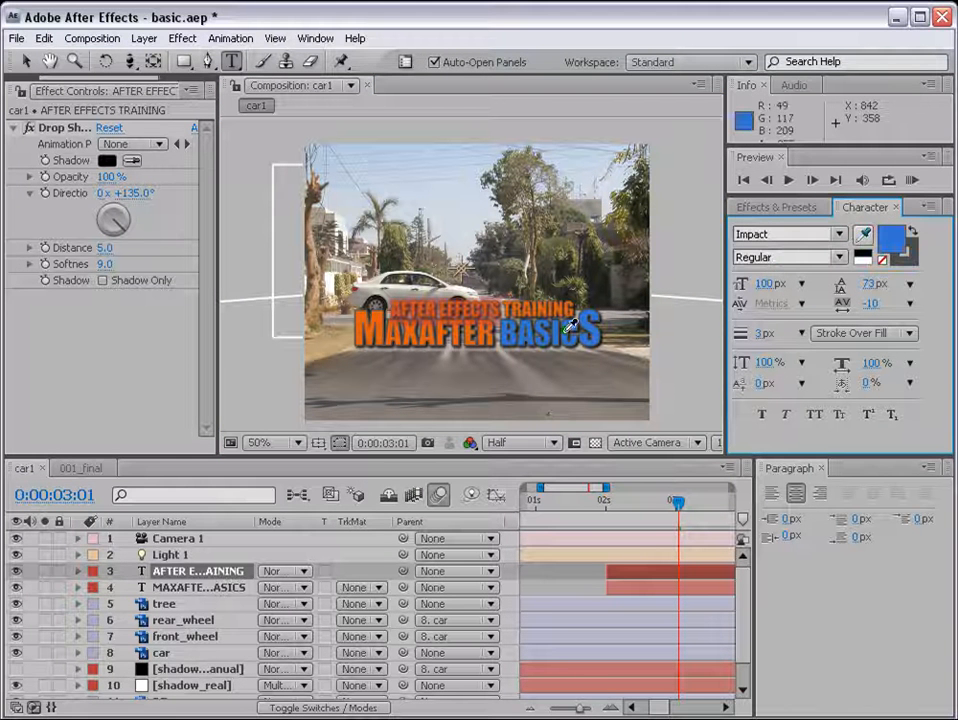
pyautogui.click(583, 319)
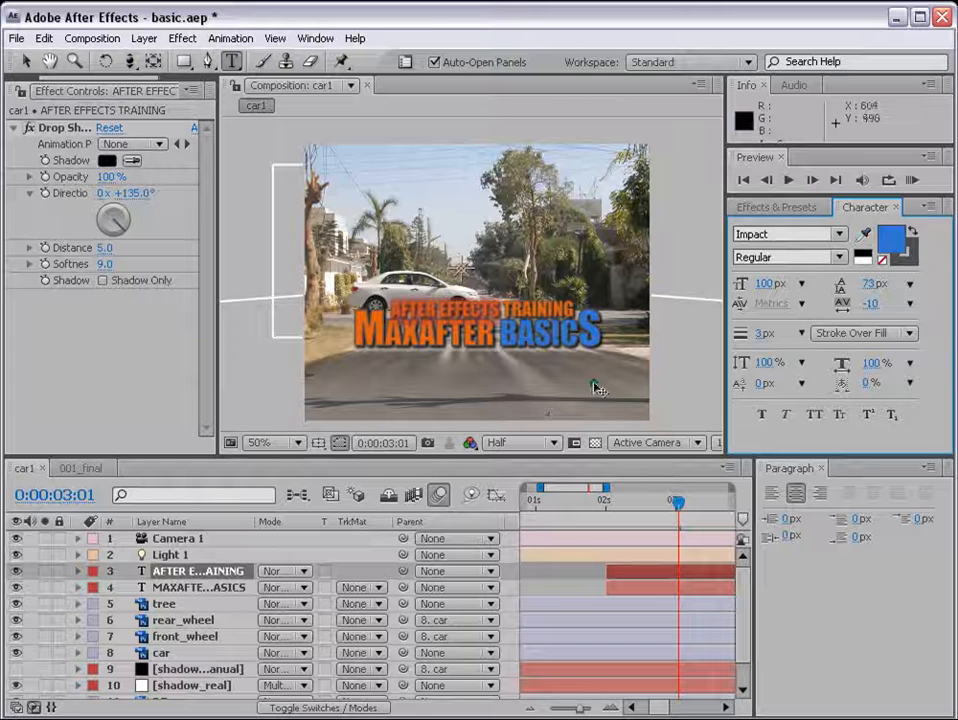
pyautogui.click(569, 577)
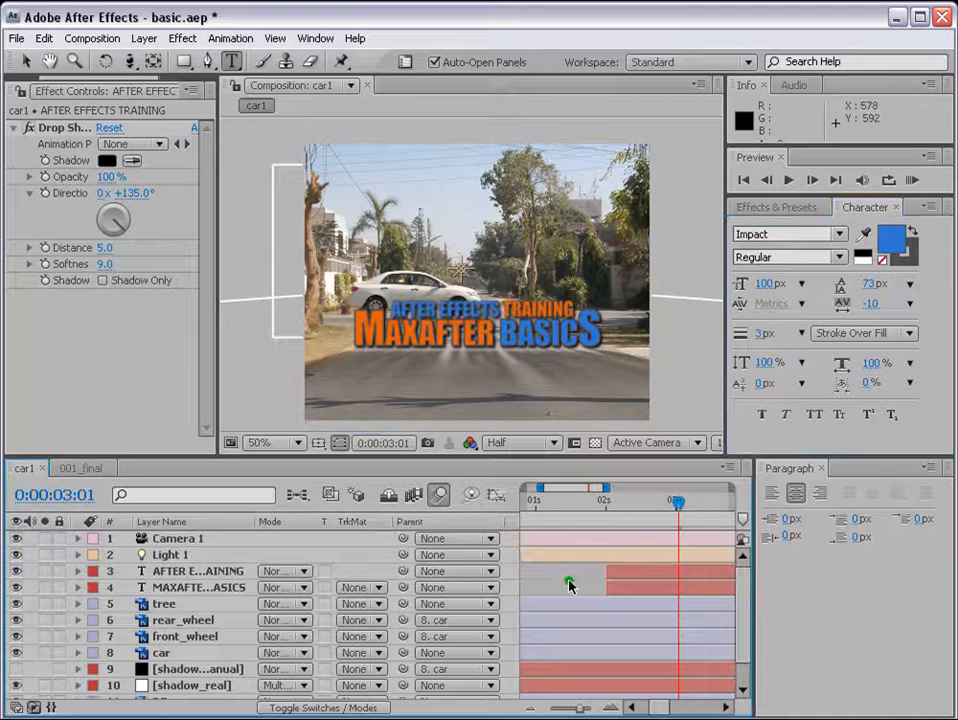
# Shift the AFTER EFFECTS TRAINING layer in time so that it starts at about 5 seconds, and save the project
pyautogui.press('v')
pyautogui.moveTo(582, 711); pyautogui.dragTo(555, 711)
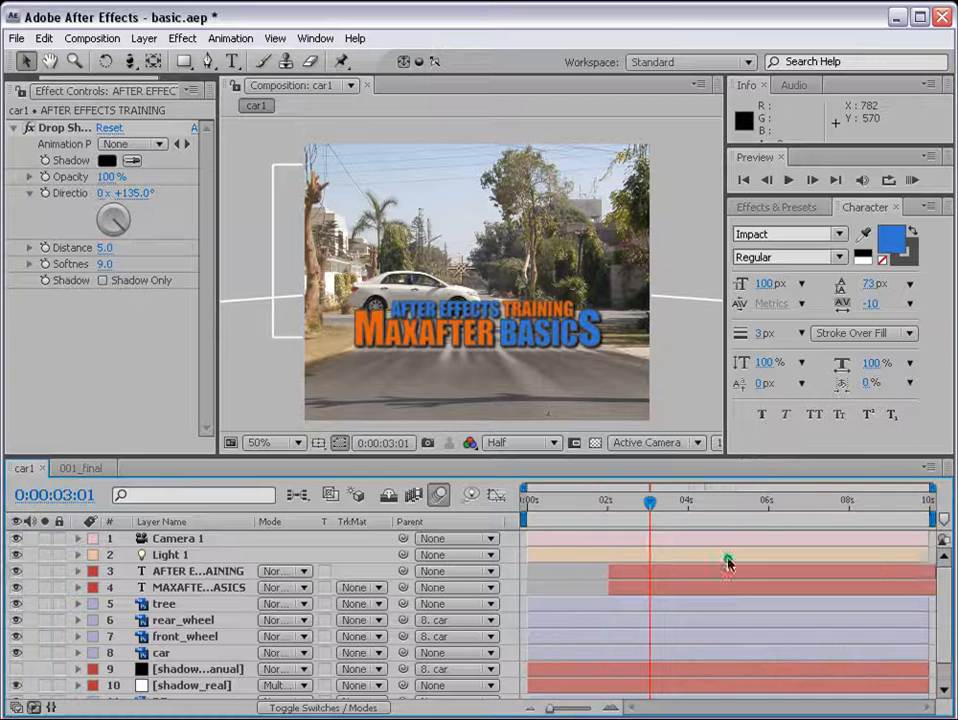
pyautogui.moveTo(637, 571); pyautogui.dragTo(772, 567)
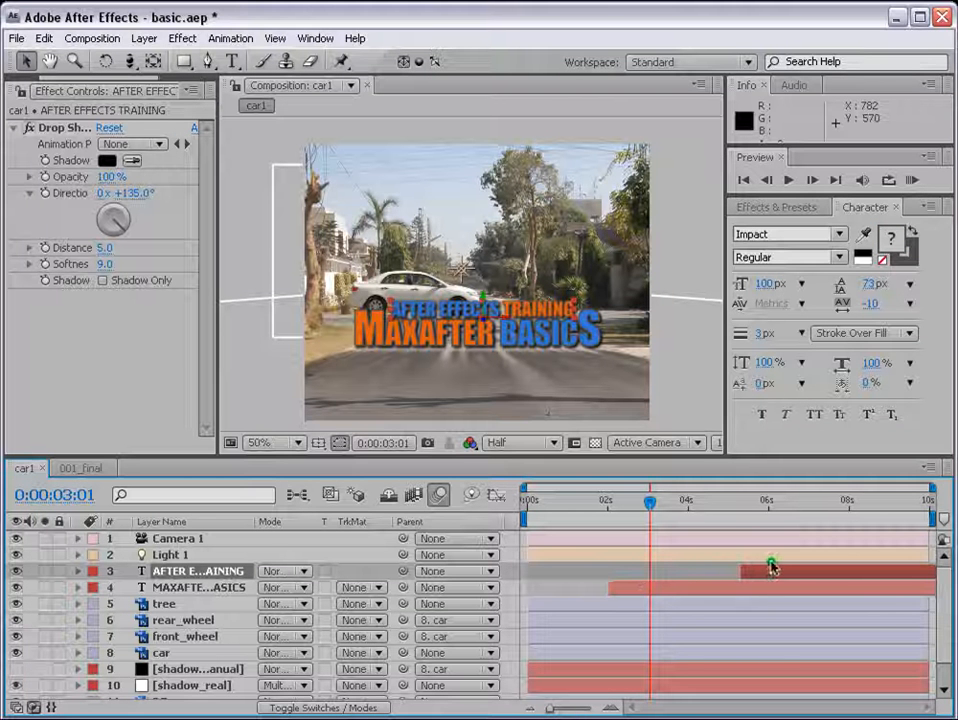
pyautogui.hotkey('ctrl', 's')
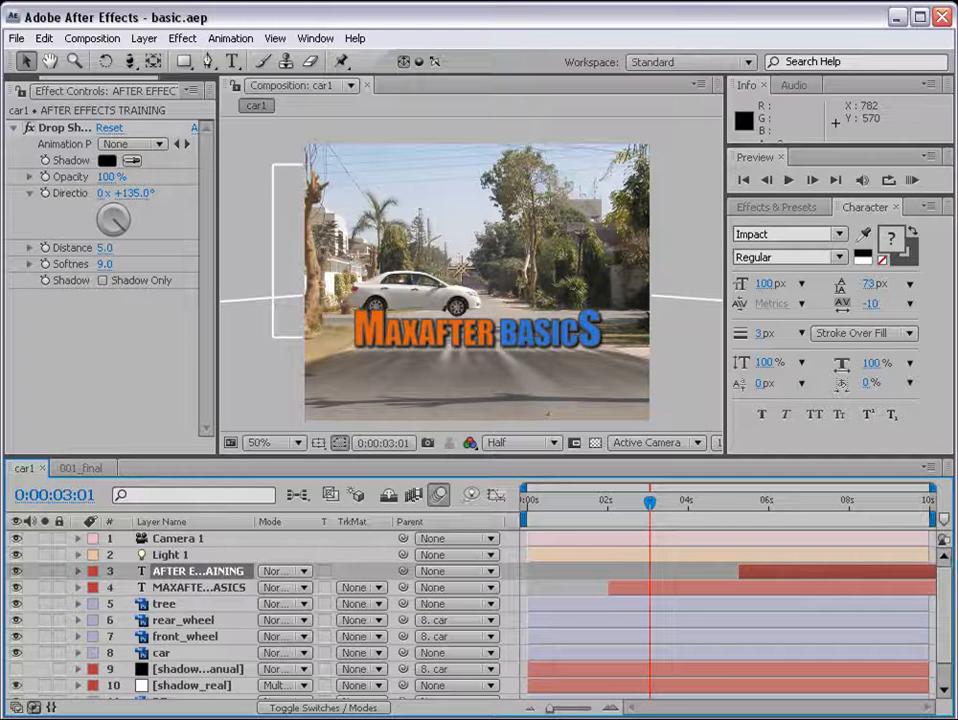
# Play a RAM preview of the full car1 composition to check the timing of the two title lines
pyautogui.click(912, 181)
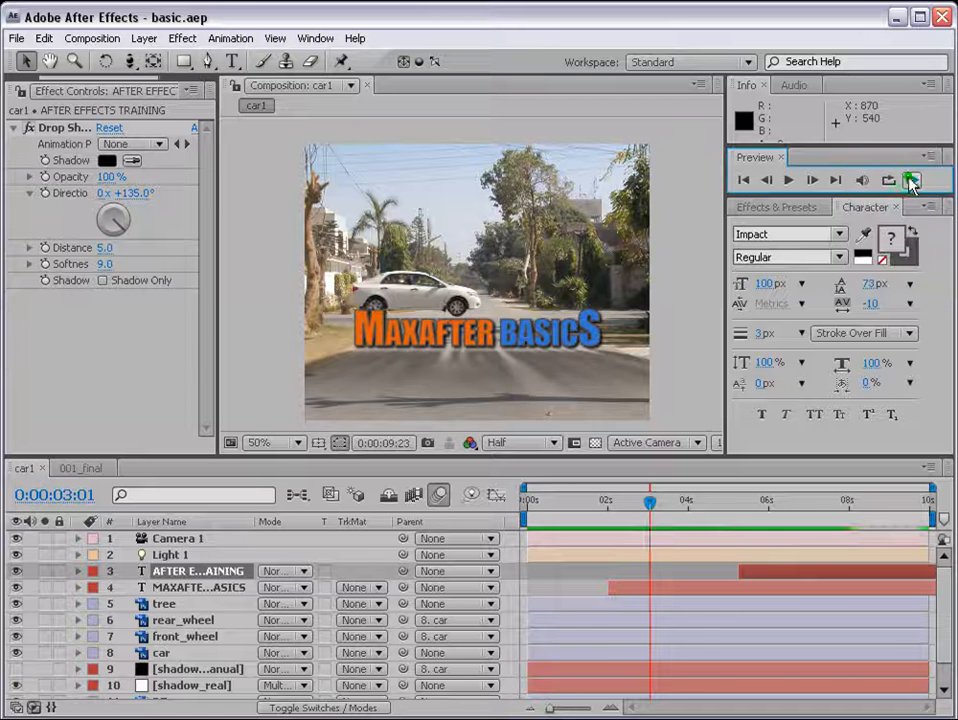
pyautogui.click(910, 180)
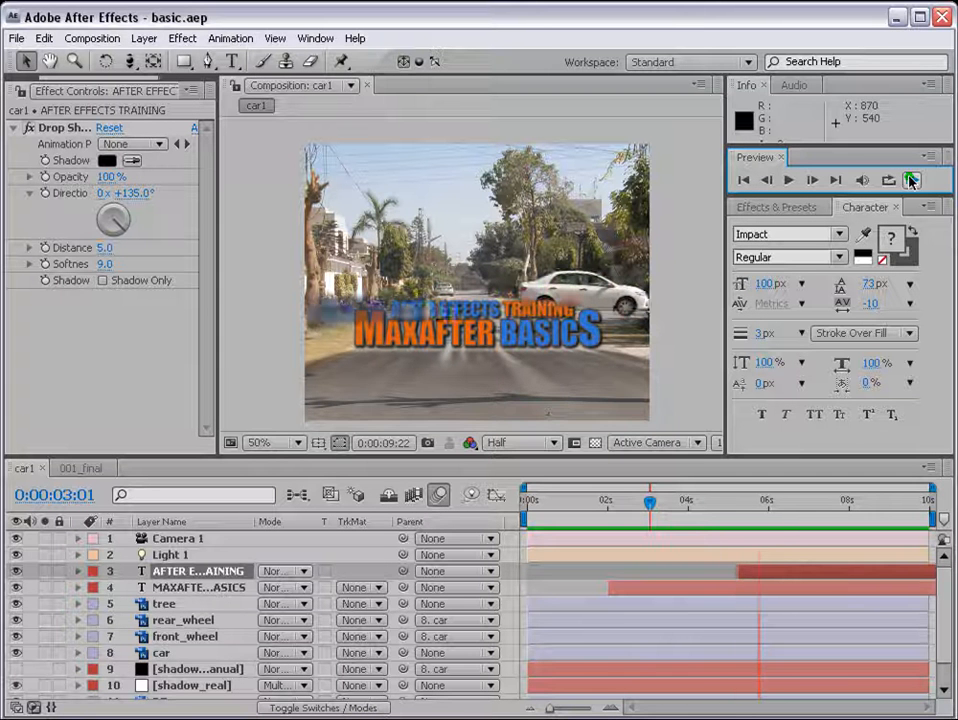
pyautogui.click(910, 180)
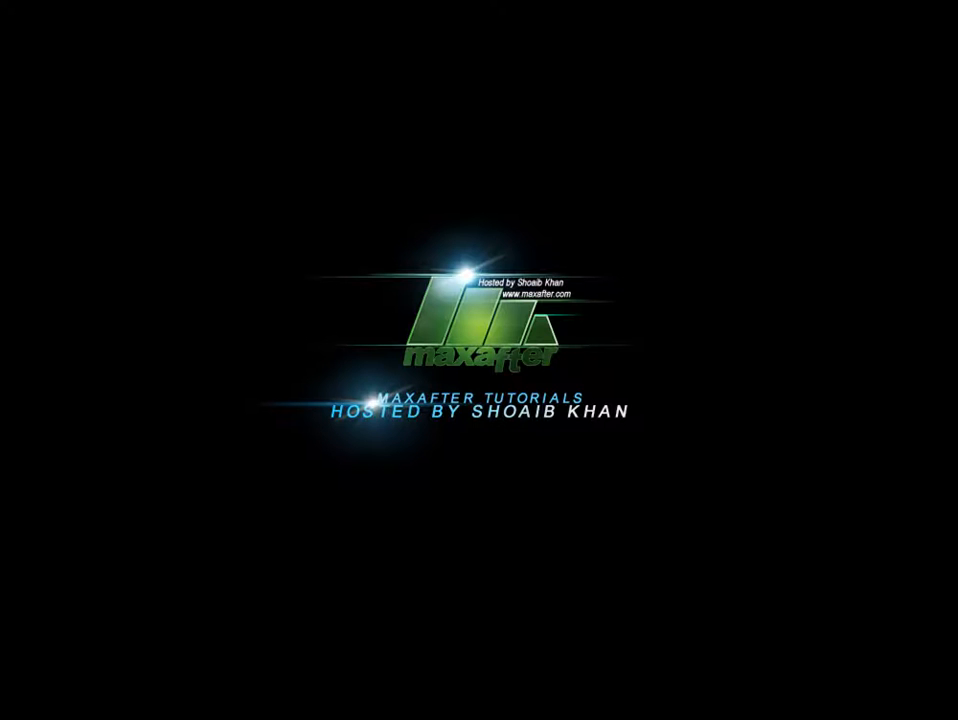